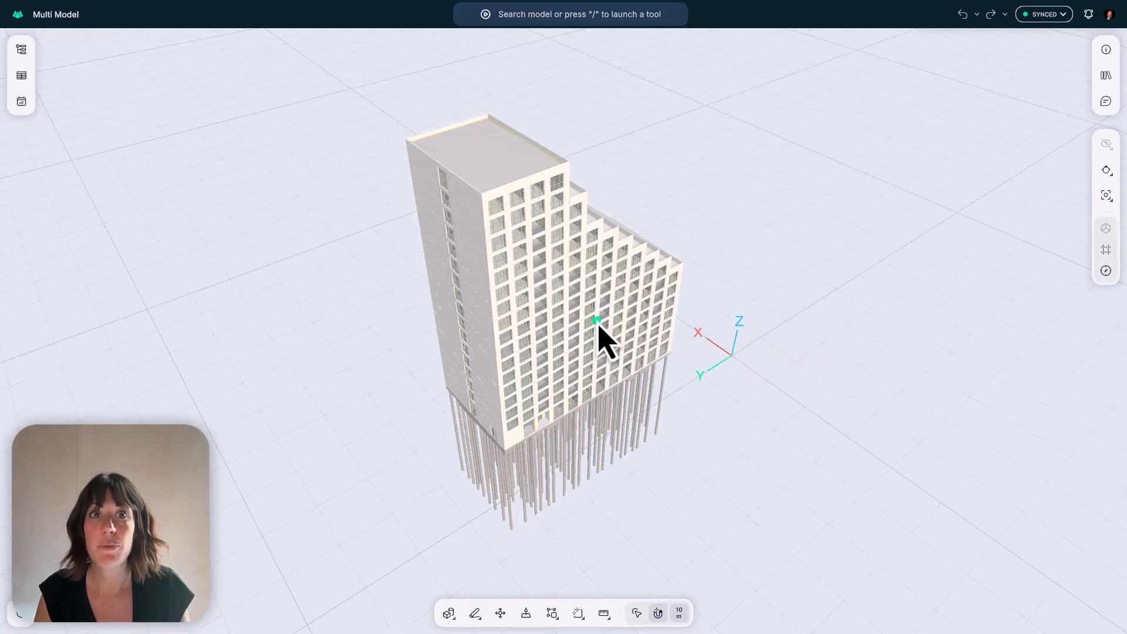
# - Show the survey point beside the lower corner of the building
pyautogui.moveTo(594, 318)
pyautogui.mouseDown()
pyautogui.moveTo(580, 329)
pyautogui.moveTo(322, 262)
pyautogui.moveTo(307, 235)
pyautogui.moveTo(598, 314)
pyautogui.mouseUp()
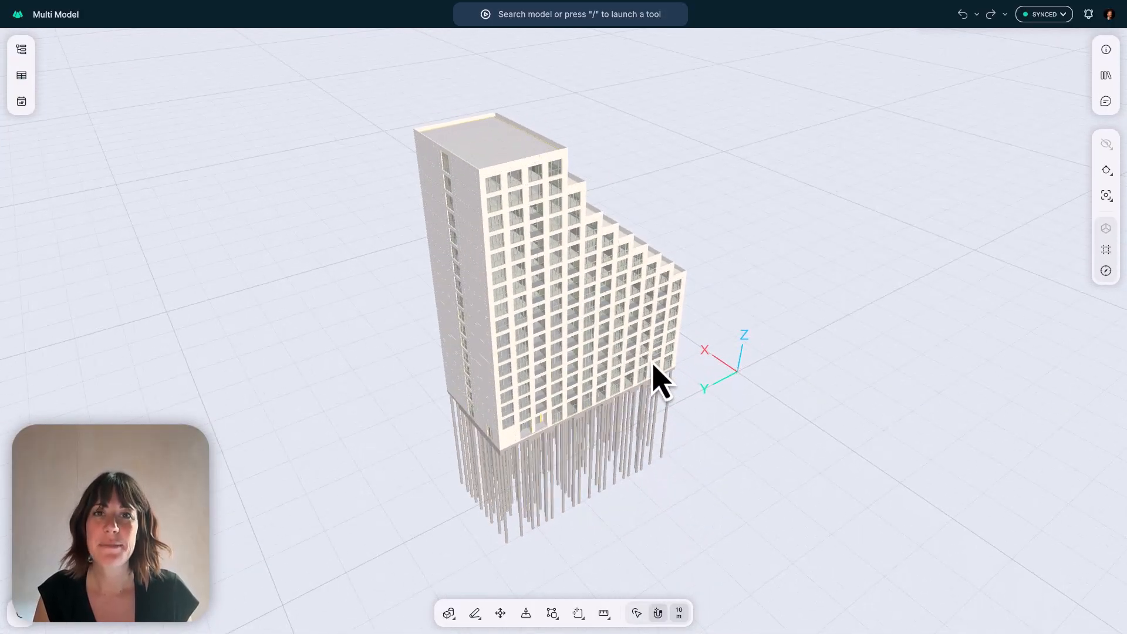
pyautogui.scroll(10, 670, 361)
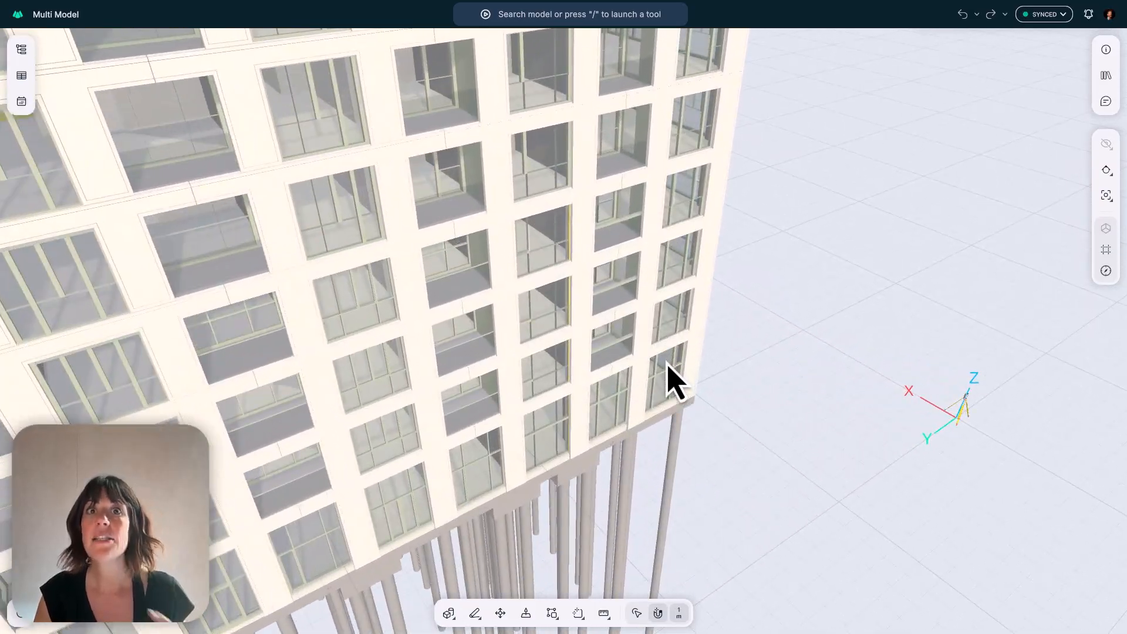
pyautogui.moveTo(662, 364); pyautogui.dragTo(496, 352, button='middle')
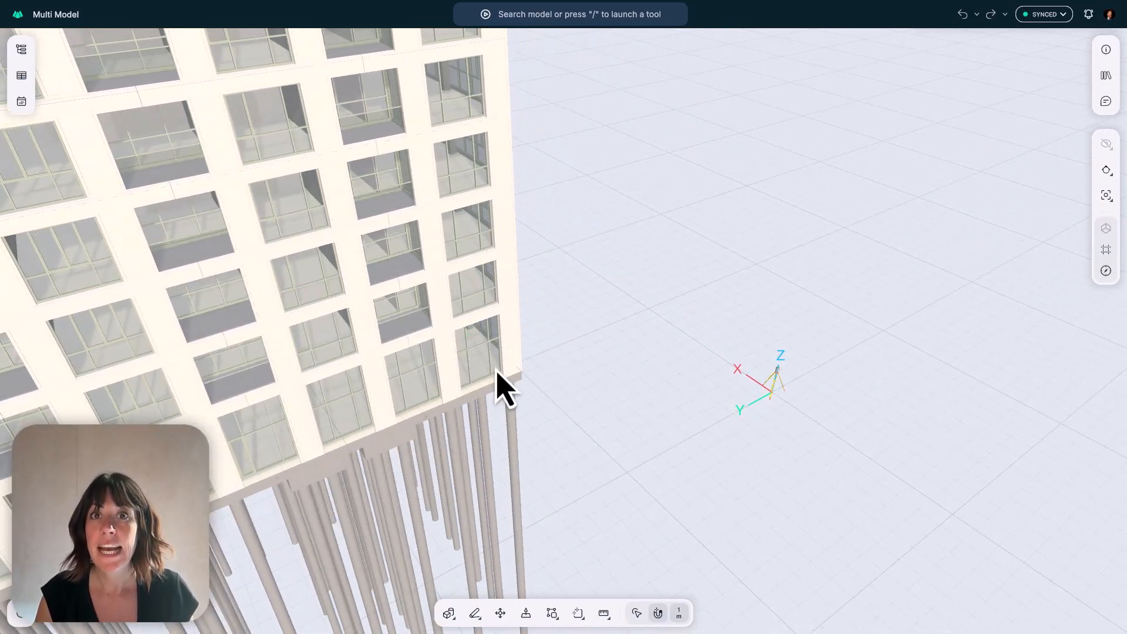
pyautogui.scroll(4, 497, 373)
pyautogui.moveTo(496, 370); pyautogui.dragTo(531, 371)
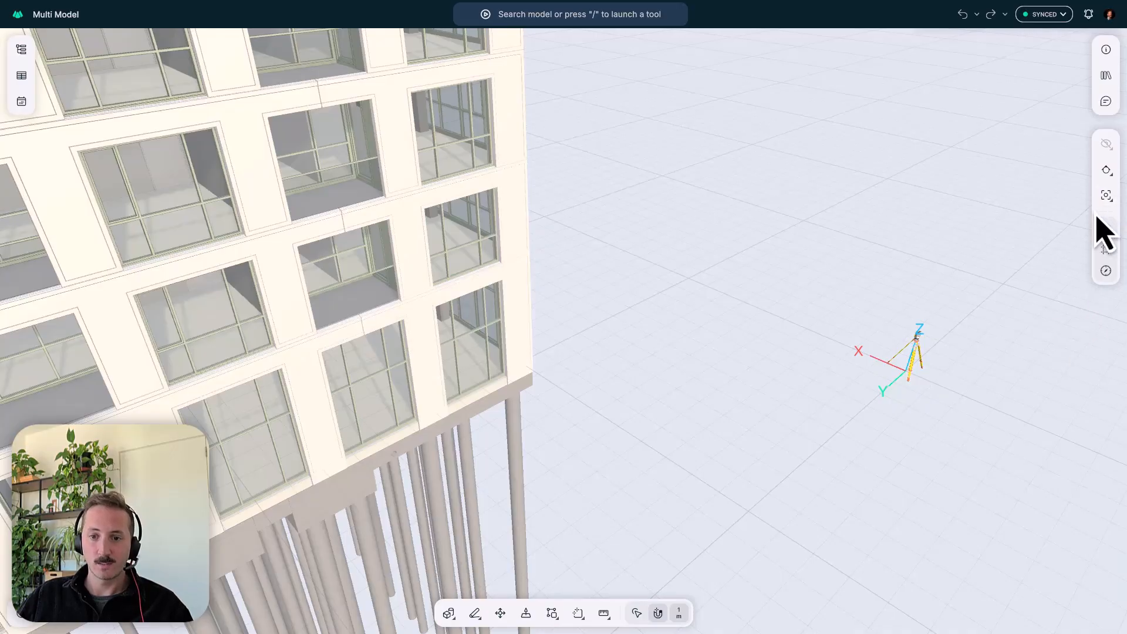
pyautogui.click(1106, 273)
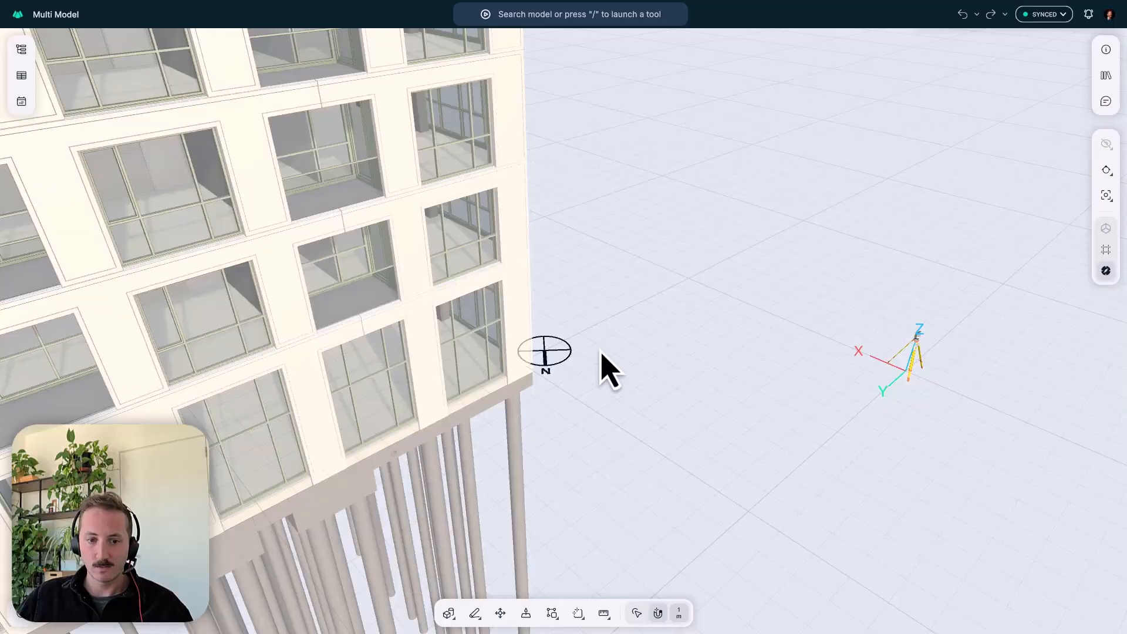
# - Select the survey point and inspect its coordinate reference system and geographic coordinates in full
pyautogui.click(562, 366)
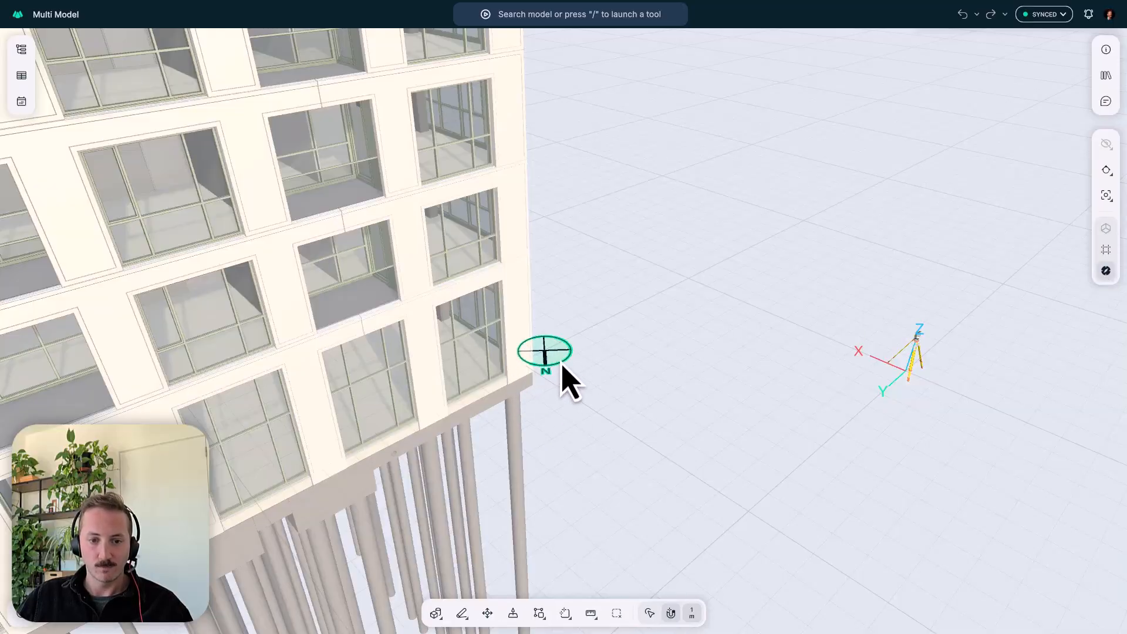
pyautogui.moveTo(555, 367)
pyautogui.mouseDown()
pyautogui.moveTo(395, 364)
pyautogui.moveTo(458, 382)
pyautogui.moveTo(581, 370)
pyautogui.mouseUp()
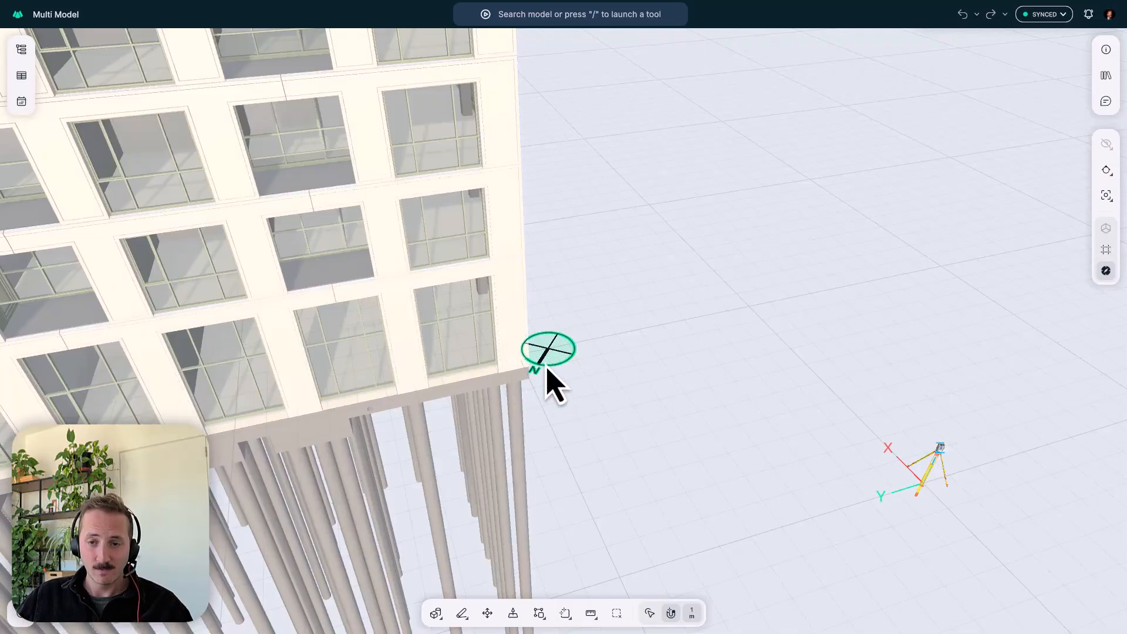
pyautogui.click(1103, 53)
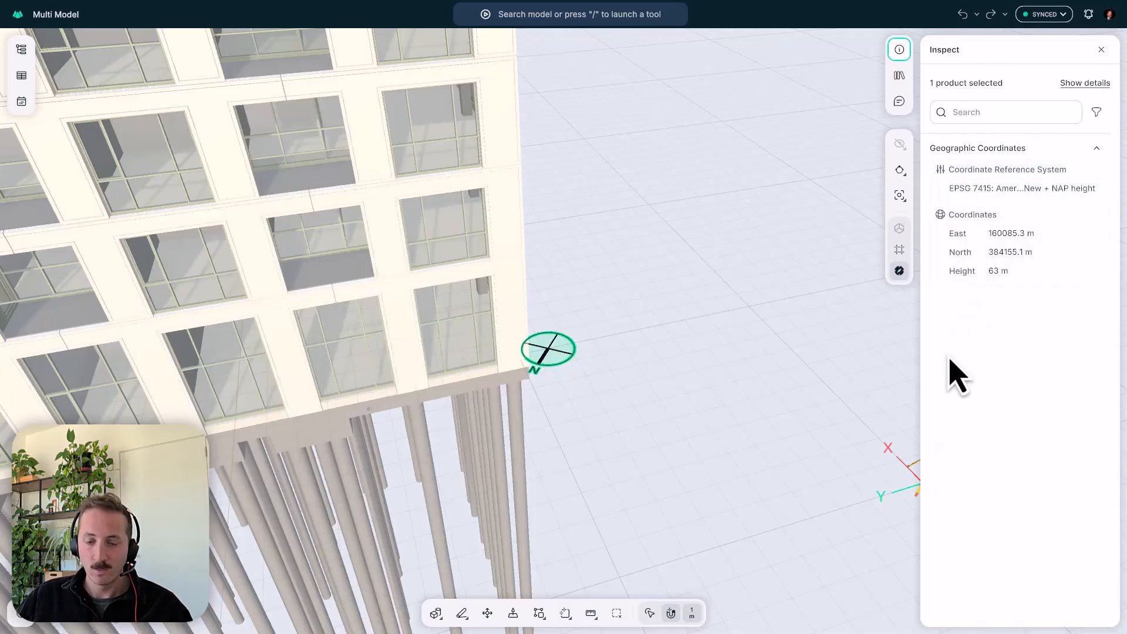
pyautogui.moveTo(930, 350); pyautogui.dragTo(859, 350)
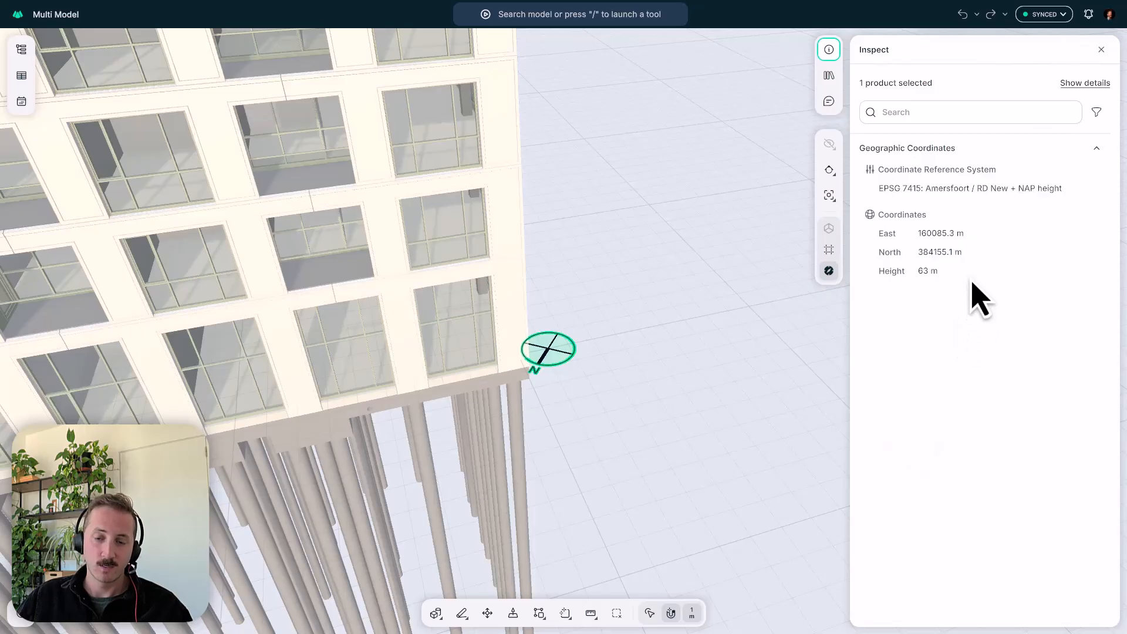
# - Search the coordinate reference systems for "lambert 72", choose EPSG 31370: BD72 / Belgian Lambert 72, and close the dialog without applying
pyautogui.click(1002, 197)
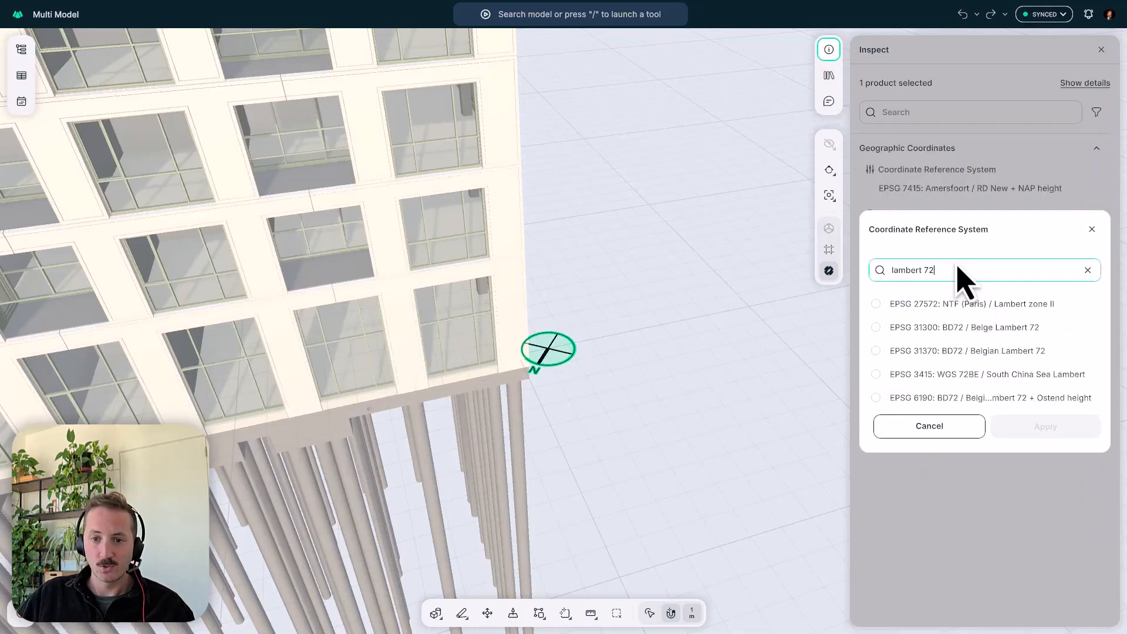
pyautogui.click(981, 351)
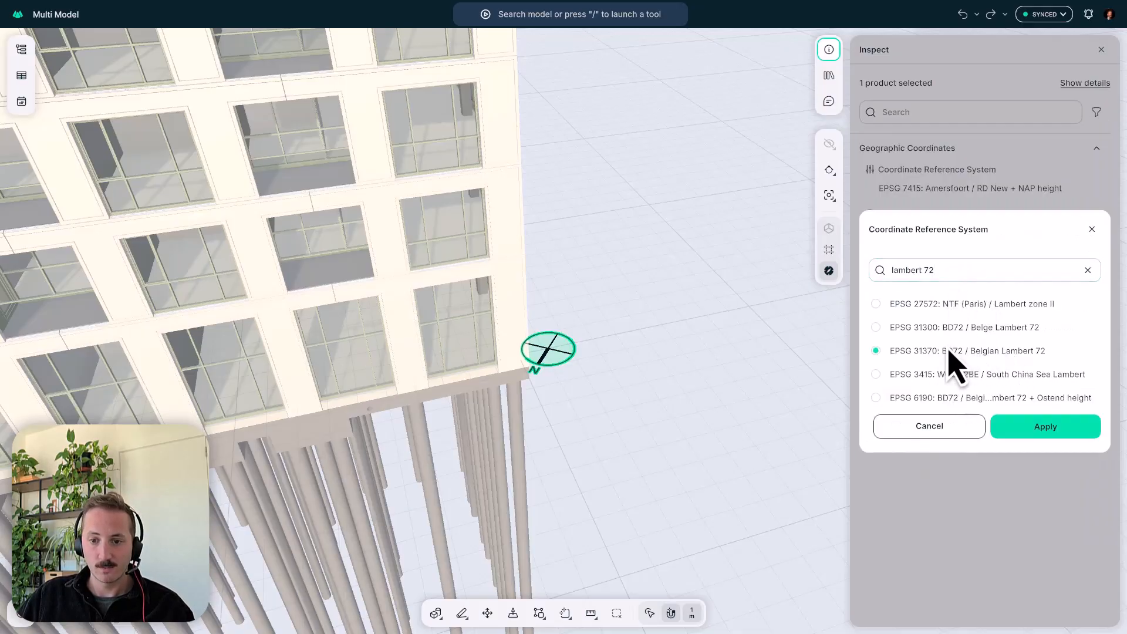
pyautogui.click(1092, 230)
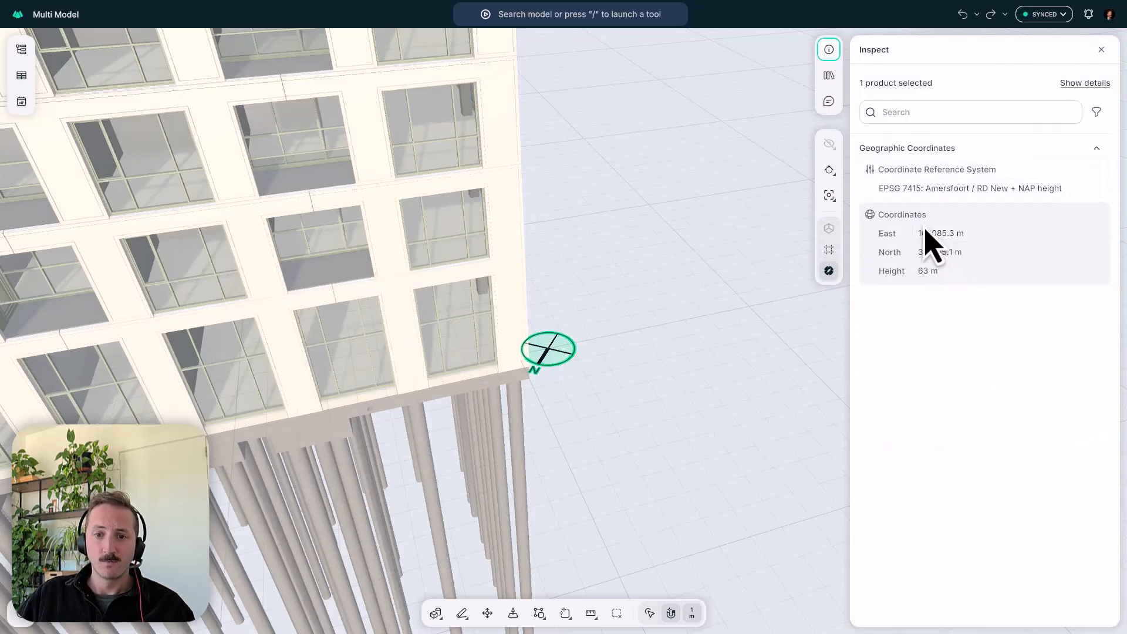
# - Start a Transform on the survey point, try its move manipulator, and cancel without applying
pyautogui.click(566, 358)
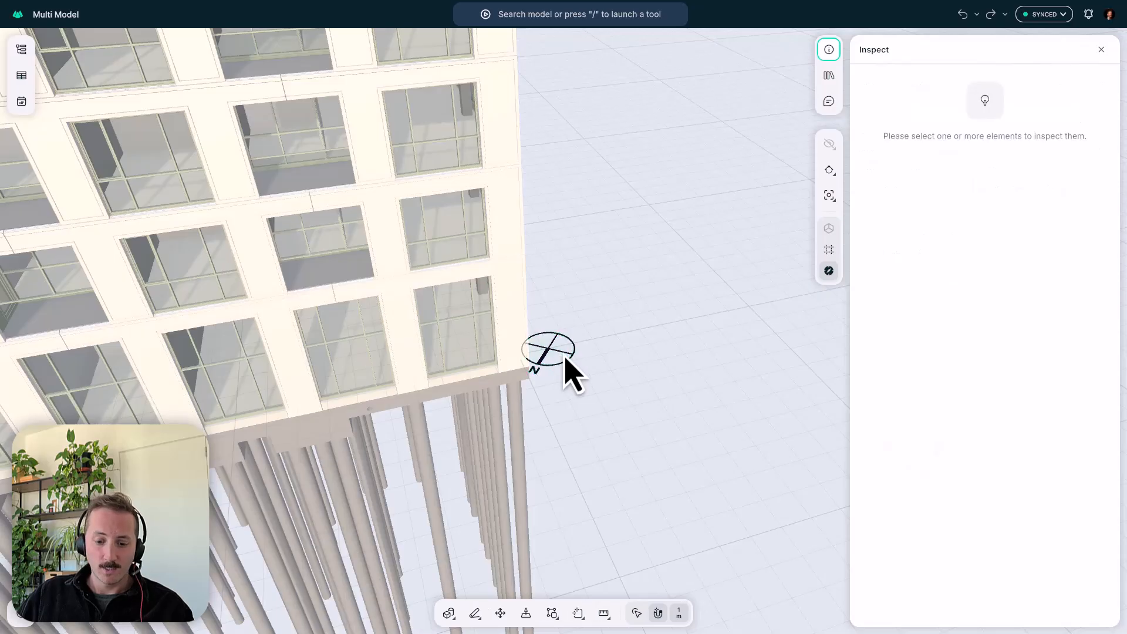
pyautogui.click(549, 359)
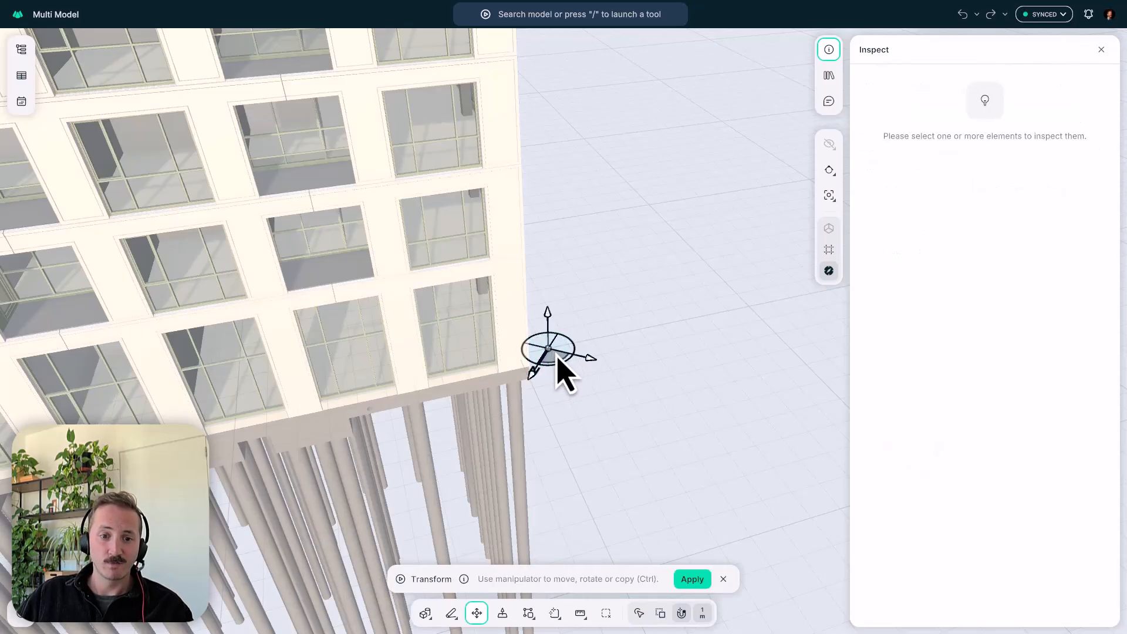
pyautogui.click(558, 358)
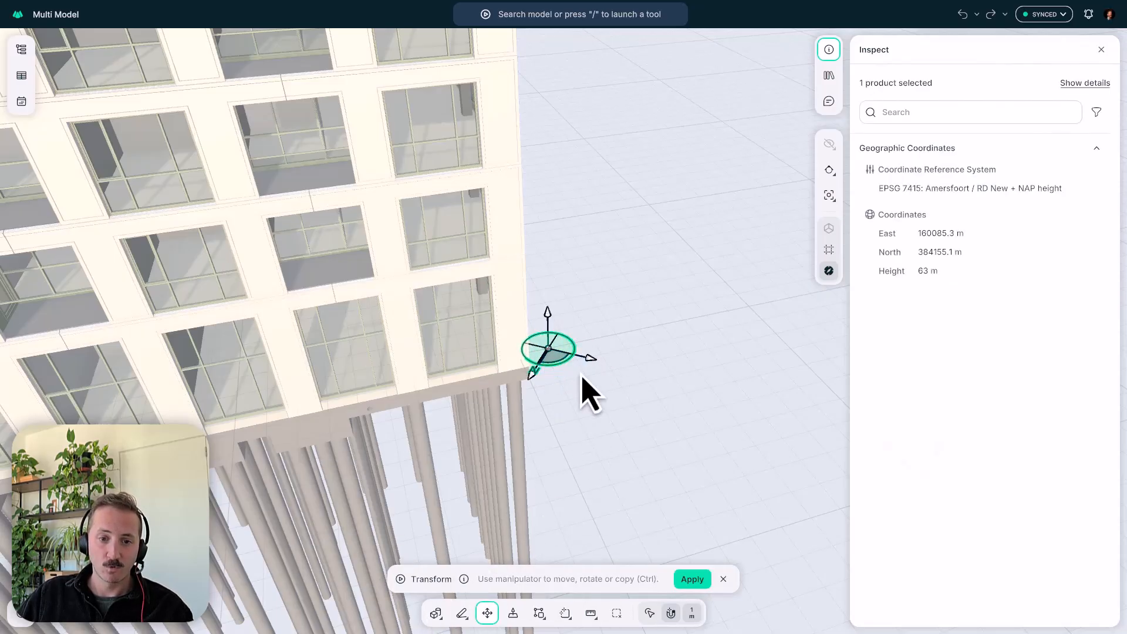
pyautogui.moveTo(588, 358)
pyautogui.mouseDown()
pyautogui.moveTo(750, 417)
pyautogui.moveTo(599, 390)
pyautogui.moveTo(682, 415)
pyautogui.moveTo(571, 378)
pyautogui.moveTo(587, 388)
pyautogui.mouseUp()
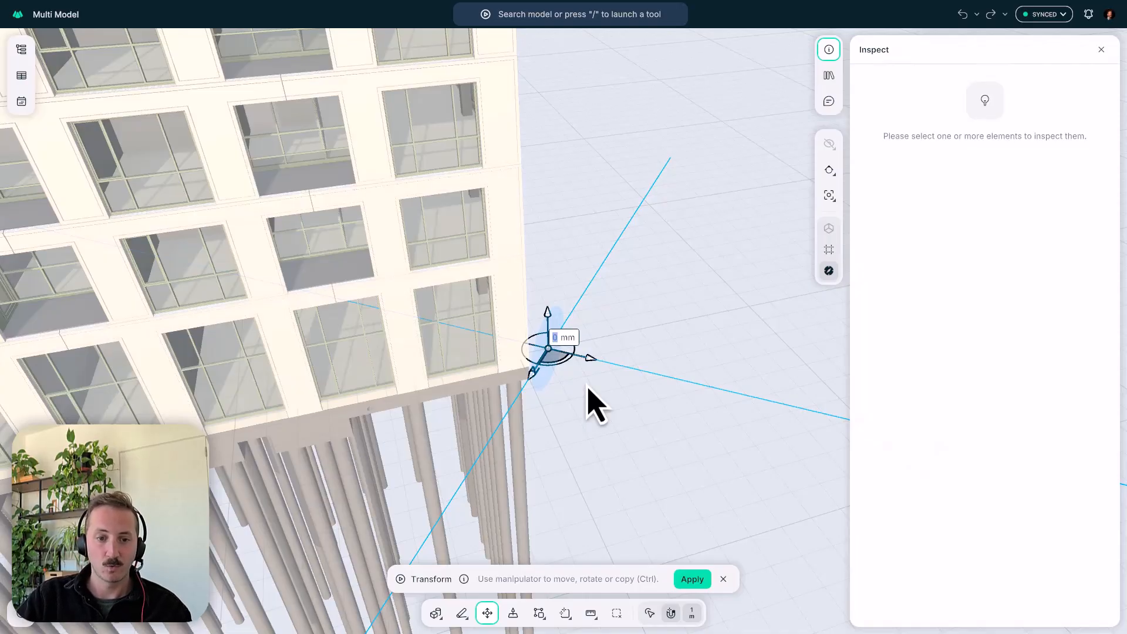
pyautogui.press('Escape')
pyautogui.press('Escape')
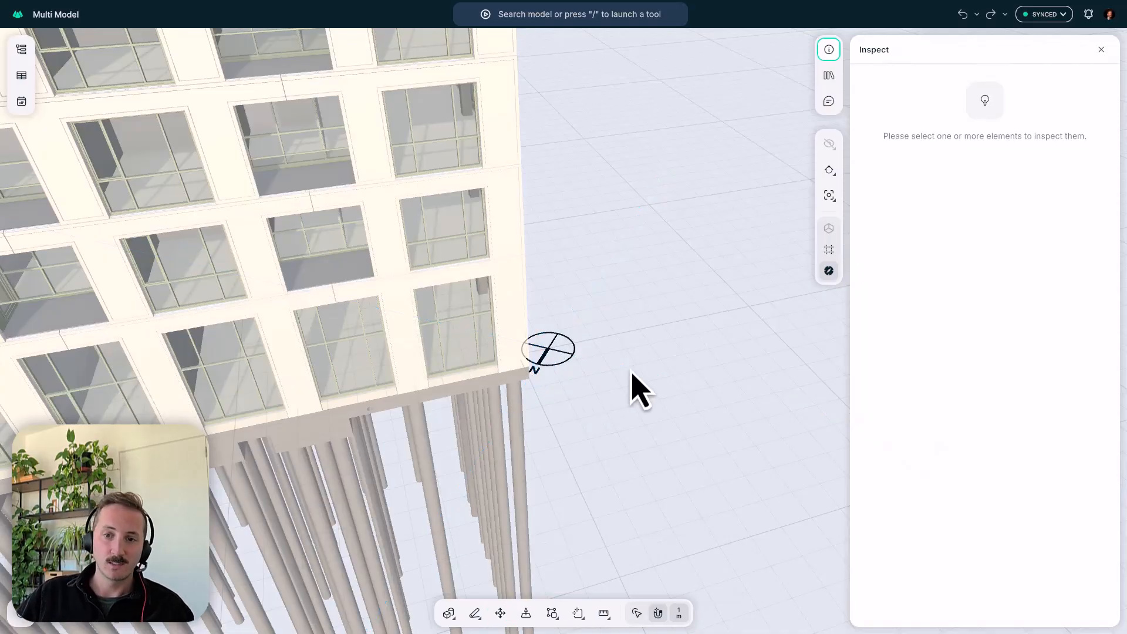
# - Close the Inspect information and hide the survey point, with the whole building in view
pyautogui.click(1093, 49)
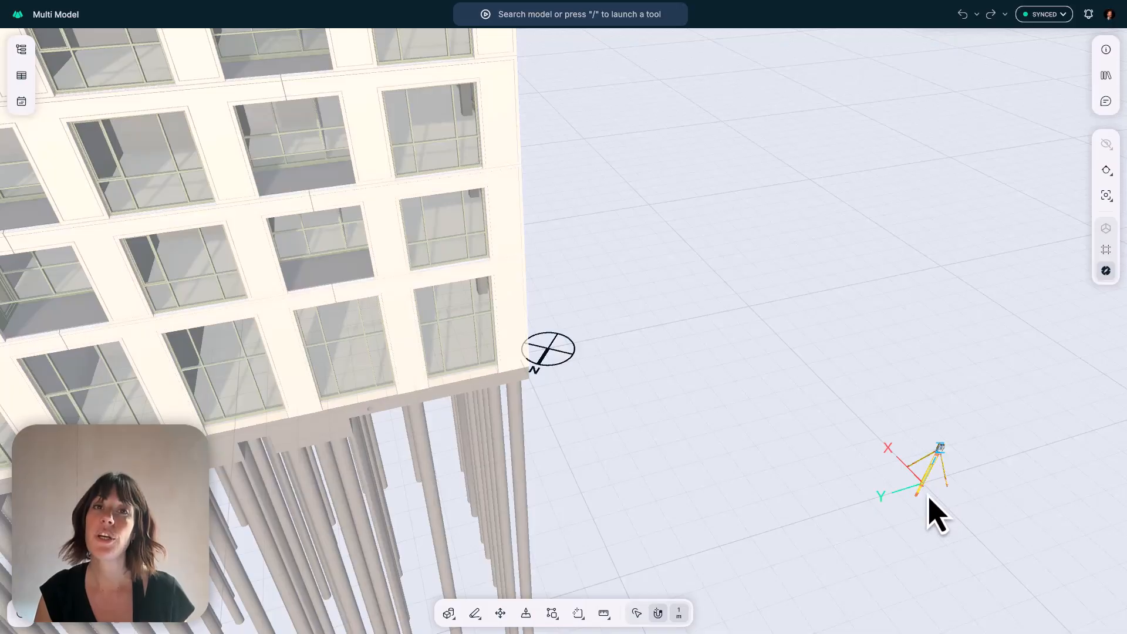
pyautogui.scroll(-10, 930, 499)
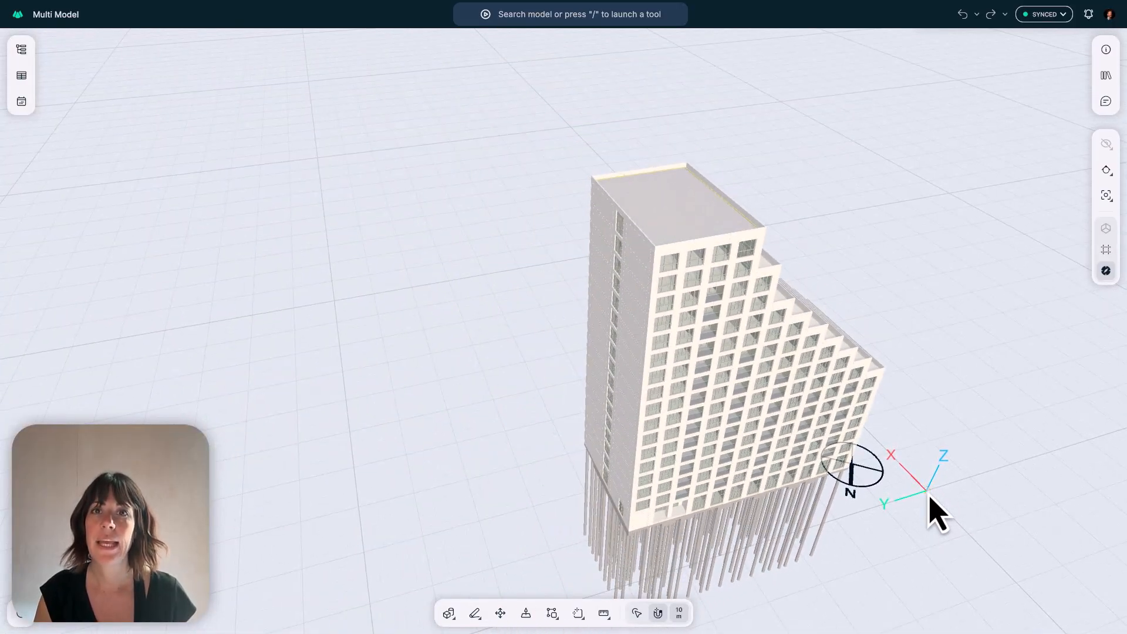
pyautogui.moveTo(724, 389); pyautogui.dragTo(662, 365)
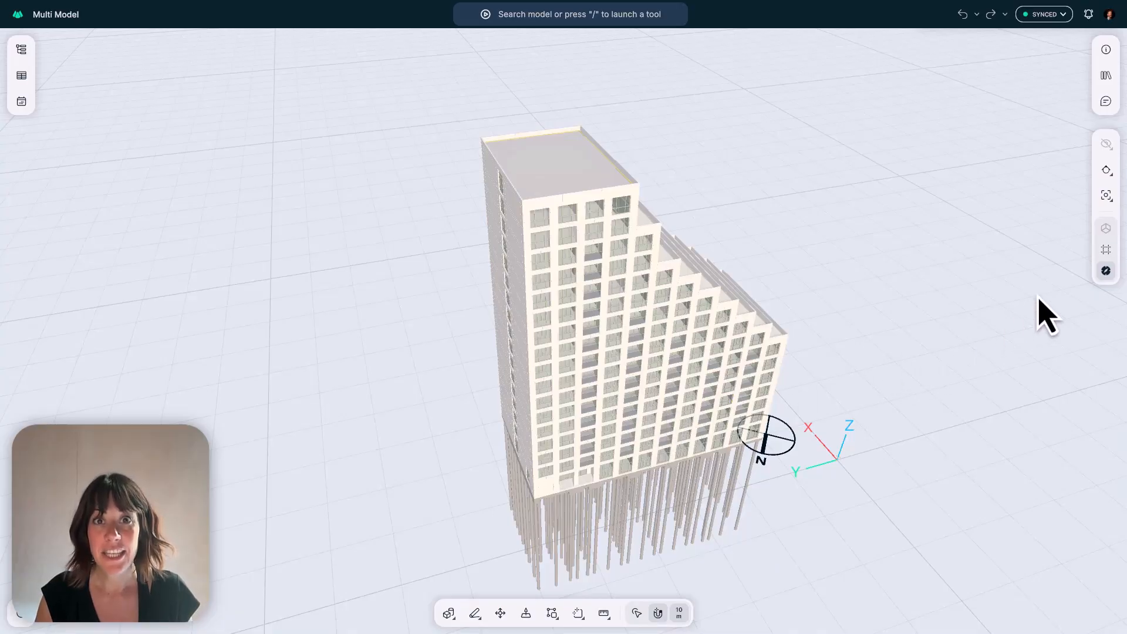
pyautogui.click(1106, 271)
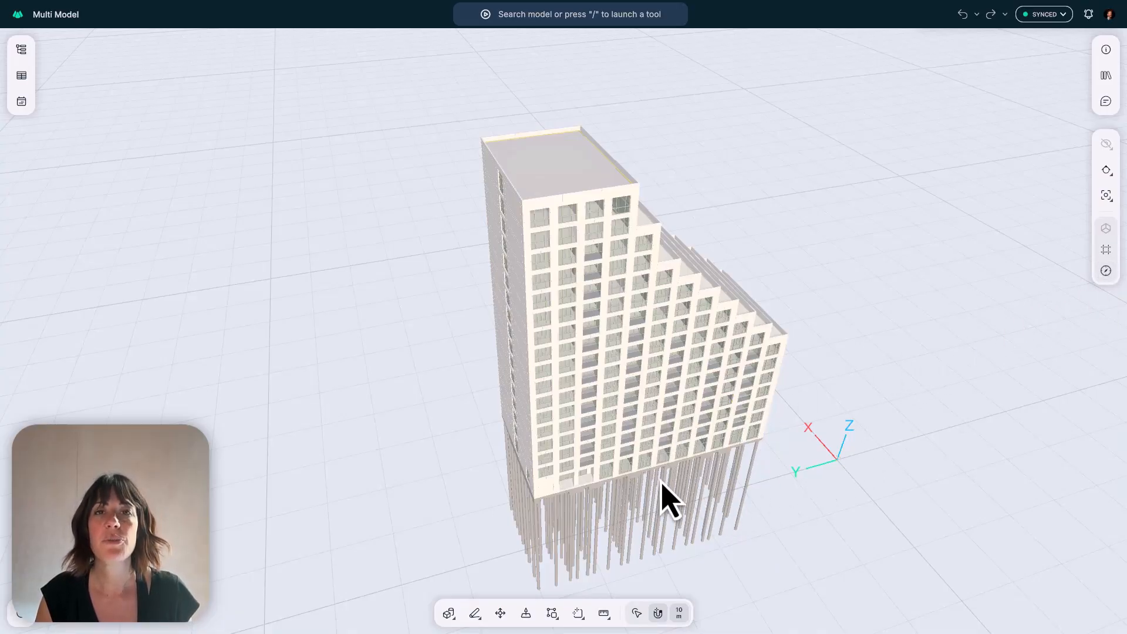
# - Isolate one facade panel with two legs from the lower floors of the building
pyautogui.scroll(15, 647, 460)
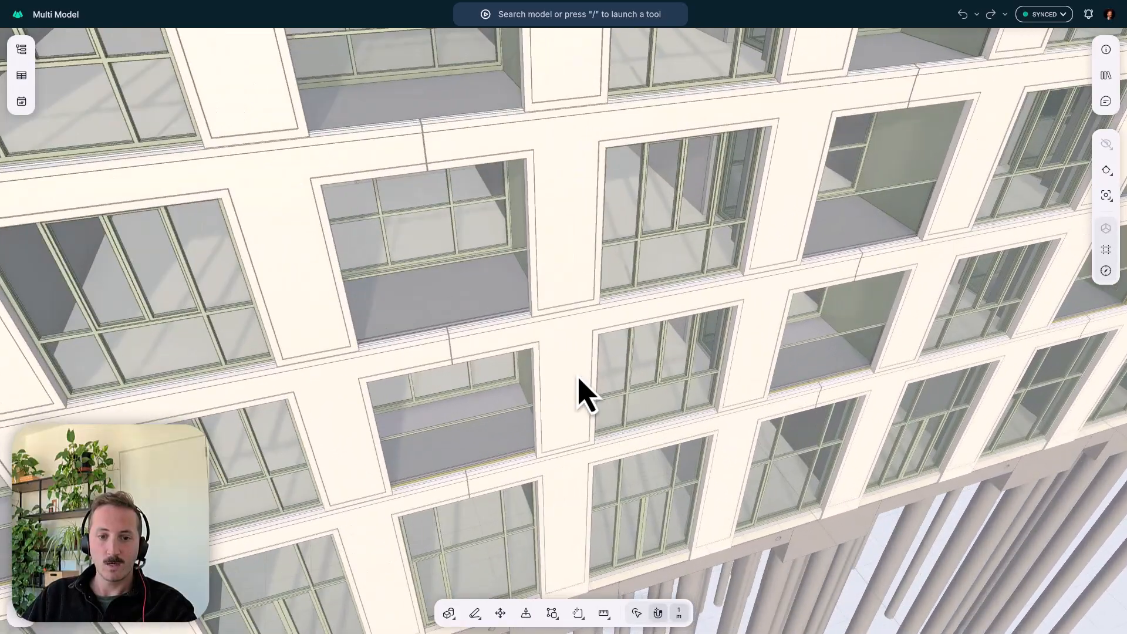
pyautogui.click(578, 388)
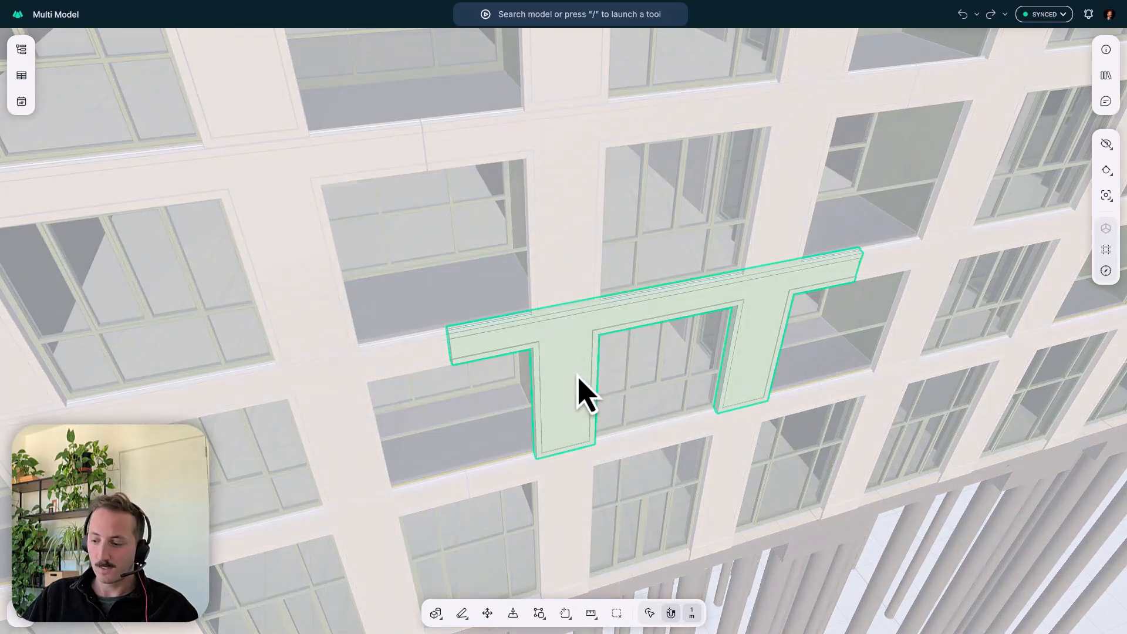
pyautogui.press('i')
pyautogui.moveTo(578, 376); pyautogui.dragTo(643, 371, button='right')
pyautogui.scroll(3, 562, 383)
pyautogui.moveTo(562, 383); pyautogui.dragTo(583, 327, button='middle')
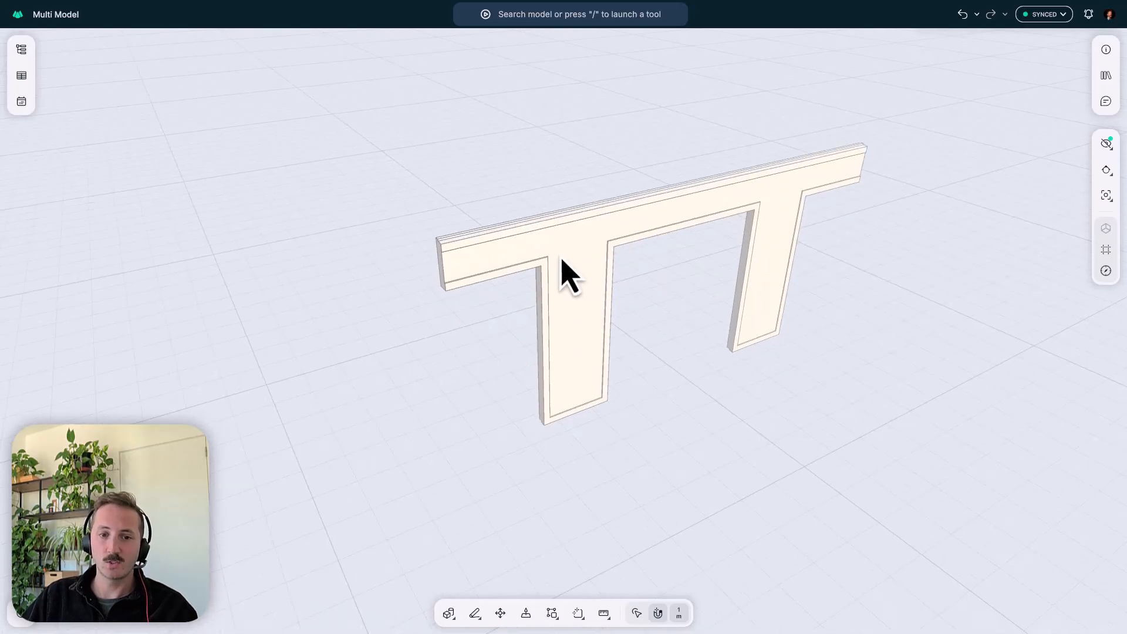
# - Draw a box about 18 by 31 mm and 30 mm deep from the ledge corner at the isolated panel's lower end
pyautogui.moveTo(561, 258); pyautogui.dragTo(584, 247, button='right')
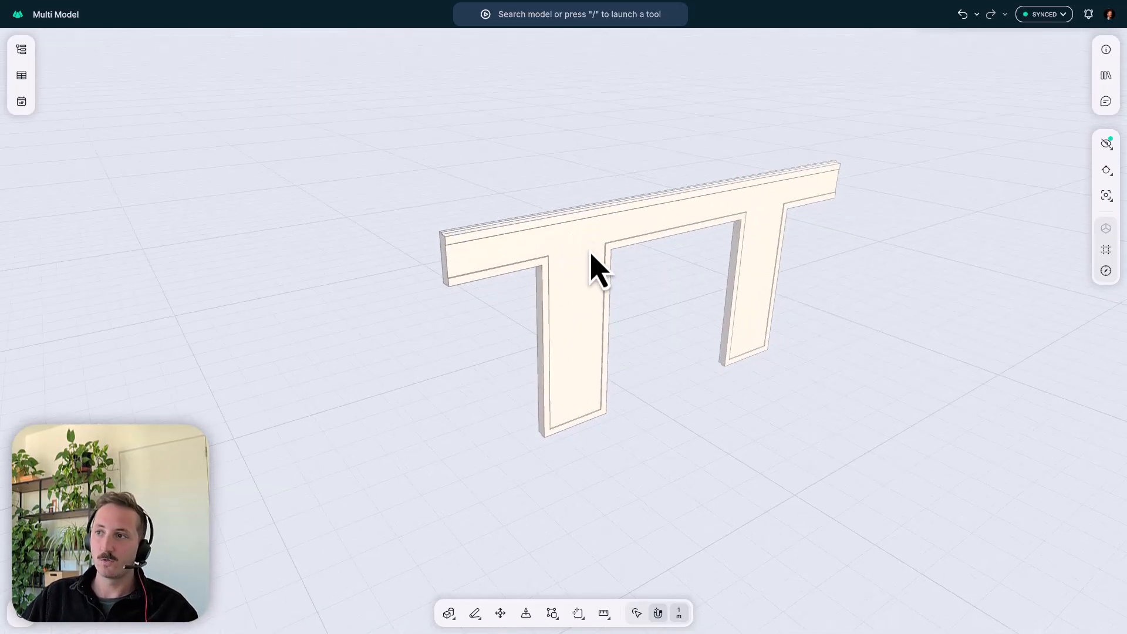
pyautogui.moveTo(463, 277)
pyautogui.mouseDown(button='right')
pyautogui.moveTo(529, 277)
pyautogui.moveTo(455, 282)
pyautogui.mouseUp(button='right')
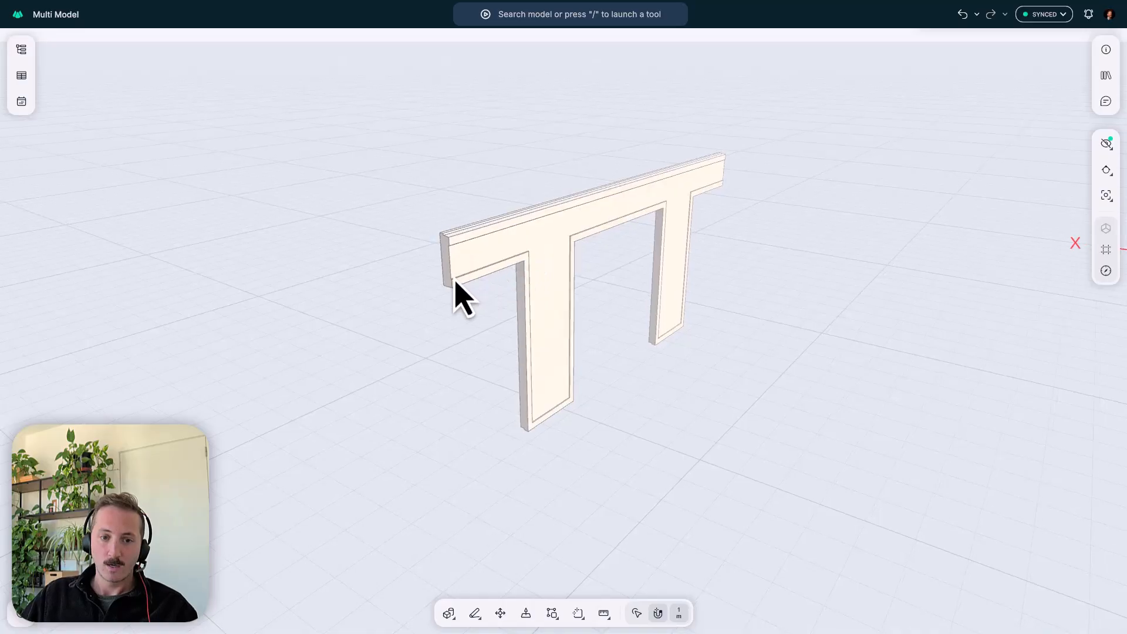
pyautogui.scroll(3, 457, 286)
pyautogui.moveTo(452, 324)
pyautogui.mouseDown(button='right')
pyautogui.moveTo(579, 290)
pyautogui.moveTo(556, 276)
pyautogui.moveTo(455, 332)
pyautogui.mouseUp(button='right')
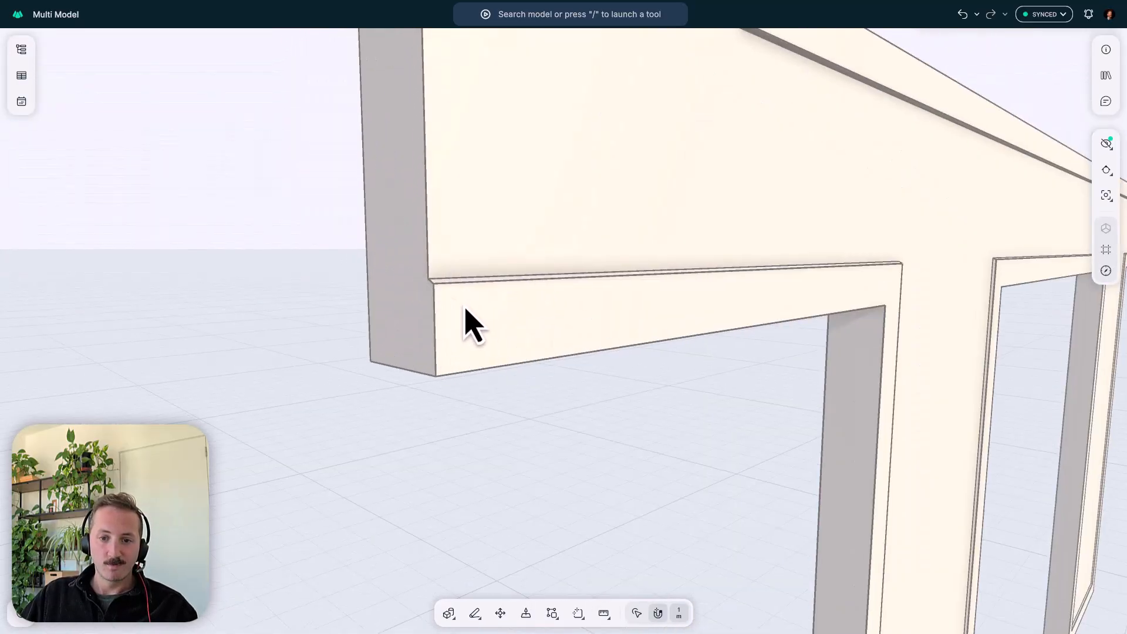
pyautogui.scroll(-5, 836, 286)
pyautogui.moveTo(836, 287); pyautogui.dragTo(615, 249, button='middle')
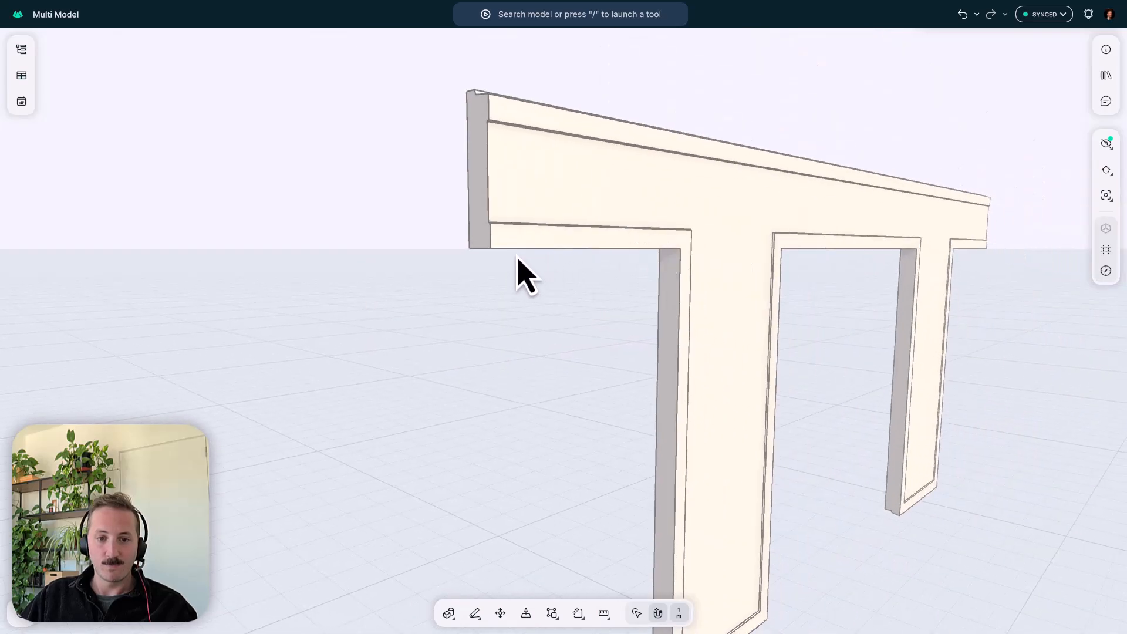
pyautogui.scroll(3, 499, 240)
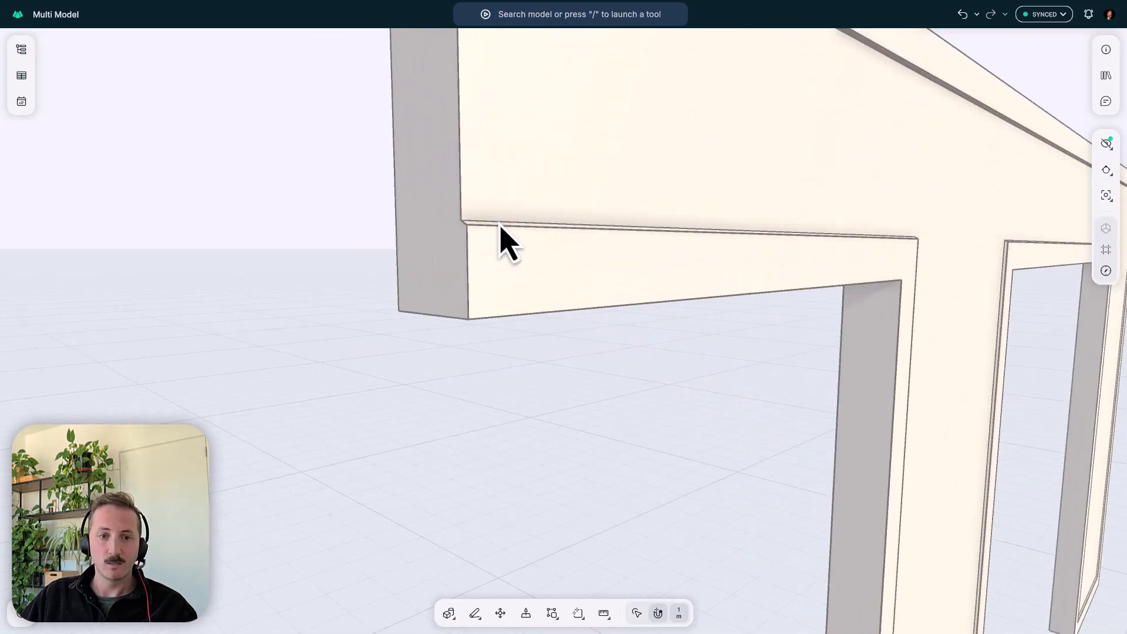
pyautogui.moveTo(500, 239); pyautogui.dragTo(538, 271, button='middle')
pyautogui.moveTo(539, 271); pyautogui.dragTo(605, 303, button='right')
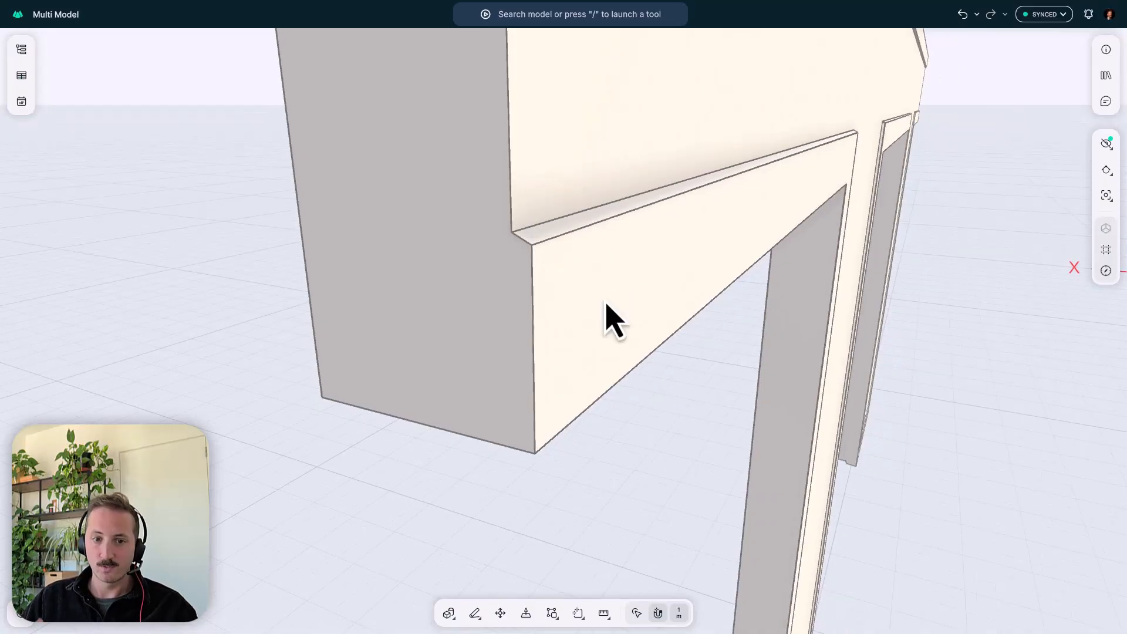
pyautogui.scroll(2, 615, 295)
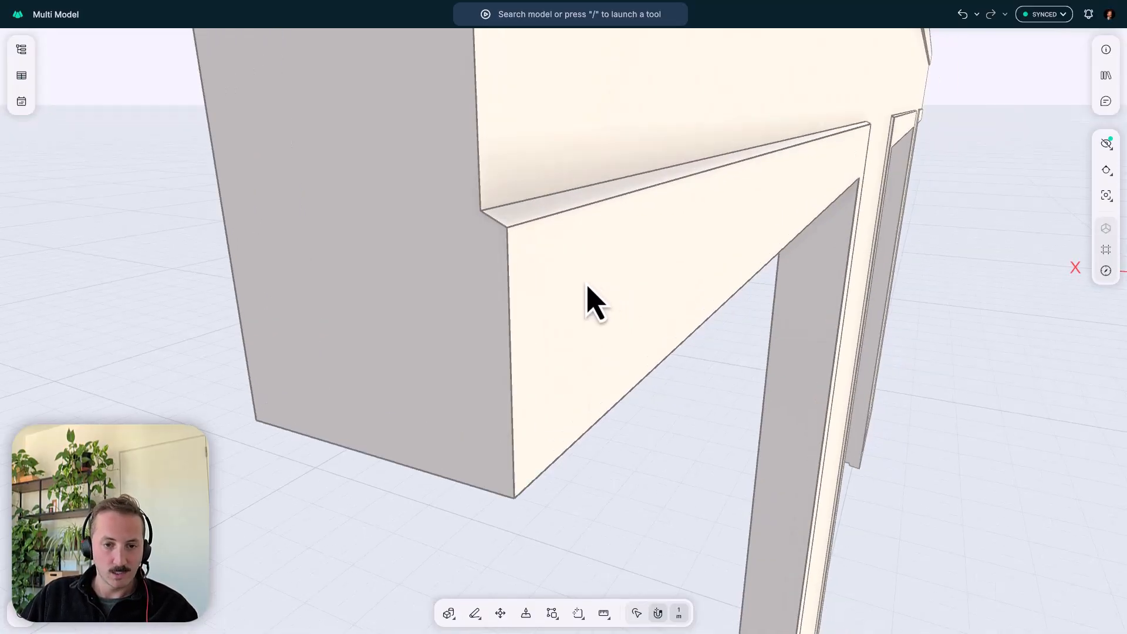
pyautogui.press('b')
pyautogui.click(507, 228)
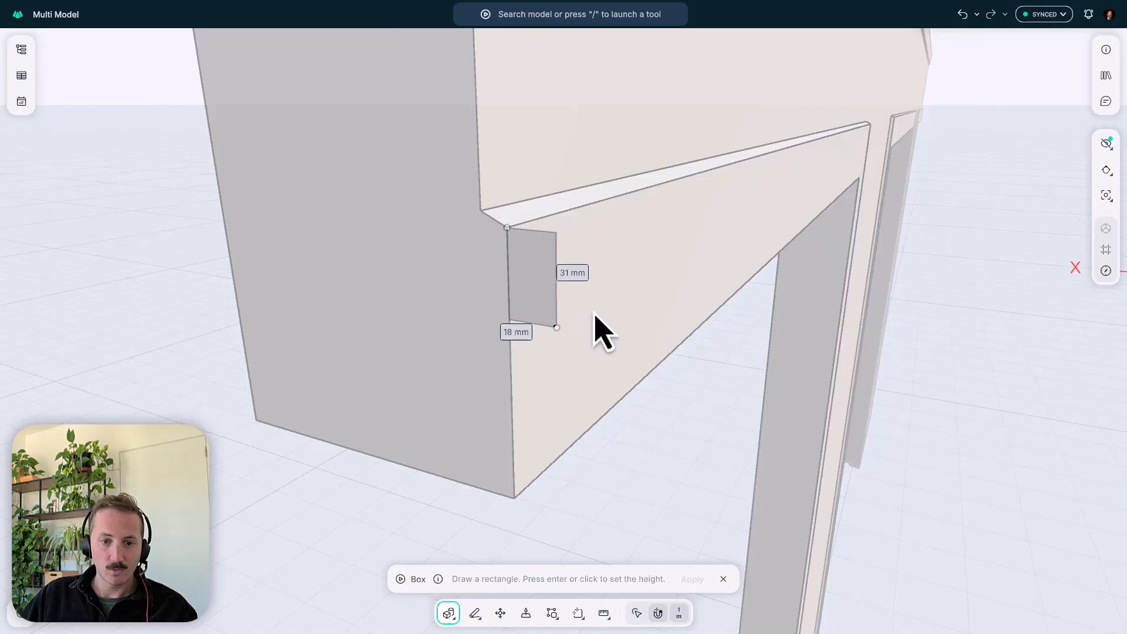
pyautogui.click(528, 287)
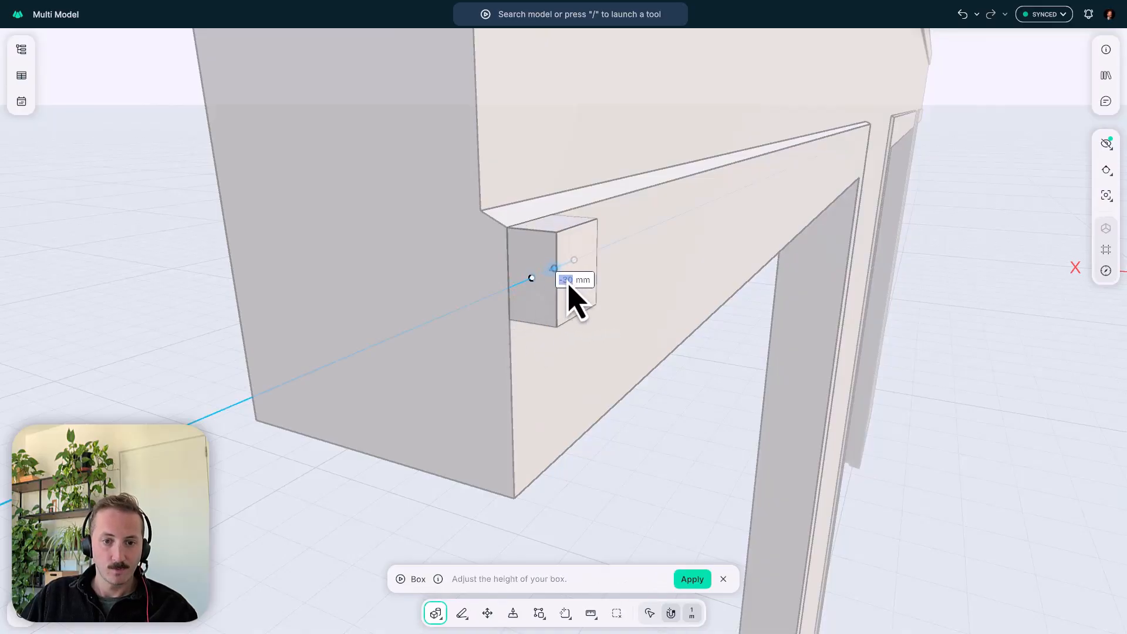
pyautogui.click(625, 341)
pyautogui.moveTo(582, 294); pyautogui.dragTo(581, 324, button='middle')
pyautogui.press('Escape')
# - Rotate the box's top face 25° about its edge along the ledge to match the ledge's slope
pyautogui.scroll(5, 536, 273)
pyautogui.moveTo(510, 237); pyautogui.dragTo(485, 221, button='middle')
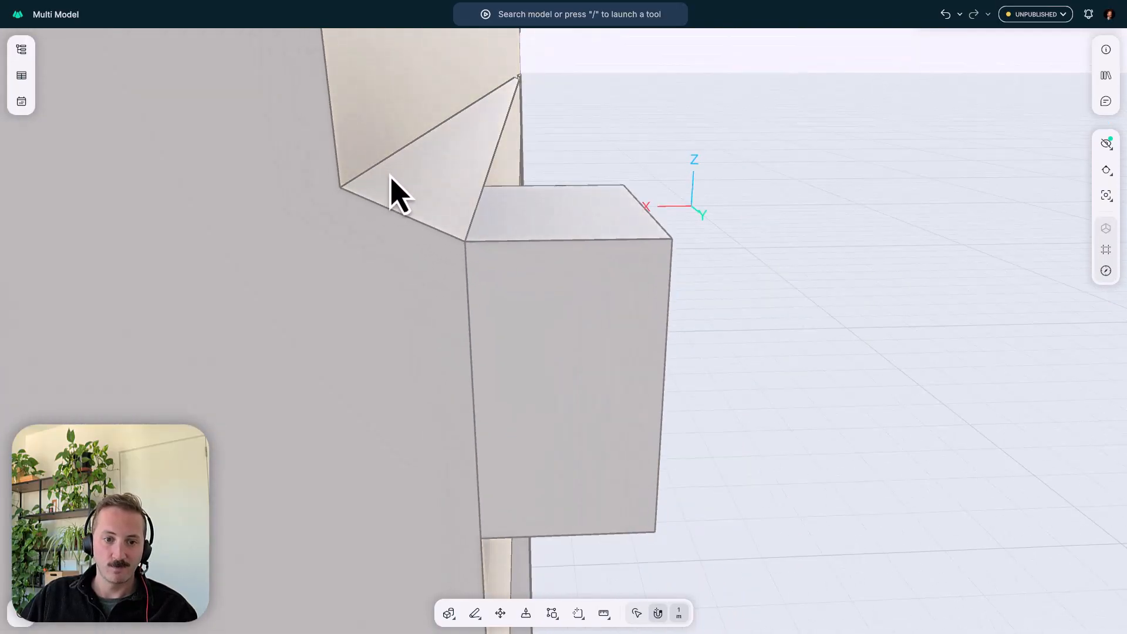
pyautogui.moveTo(392, 177); pyautogui.dragTo(490, 244, button='middle')
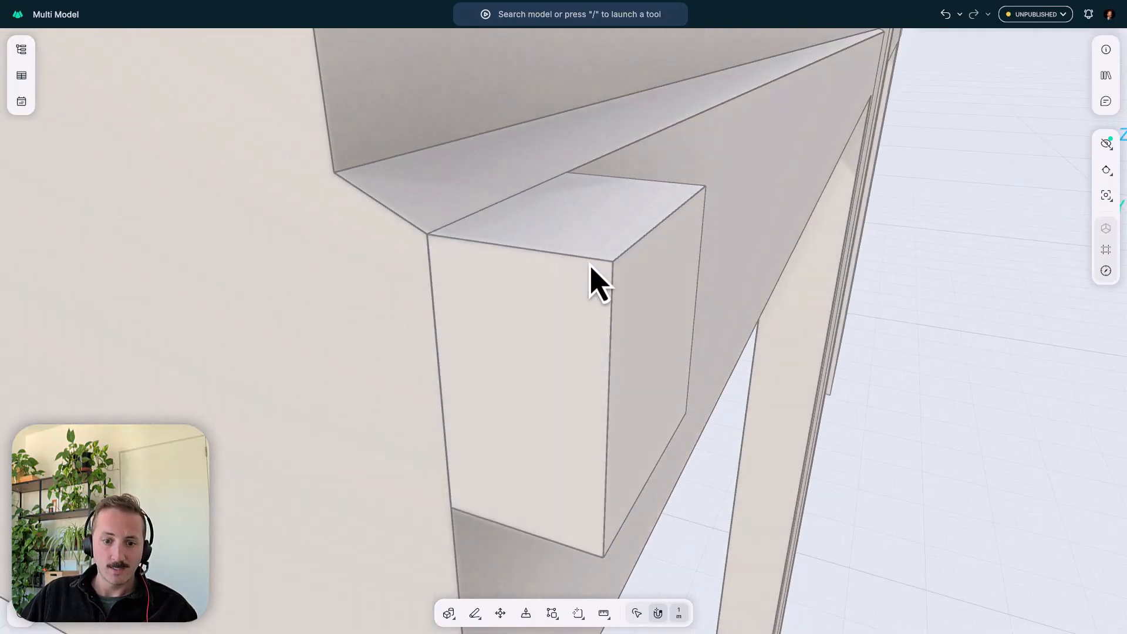
pyautogui.click(637, 614)
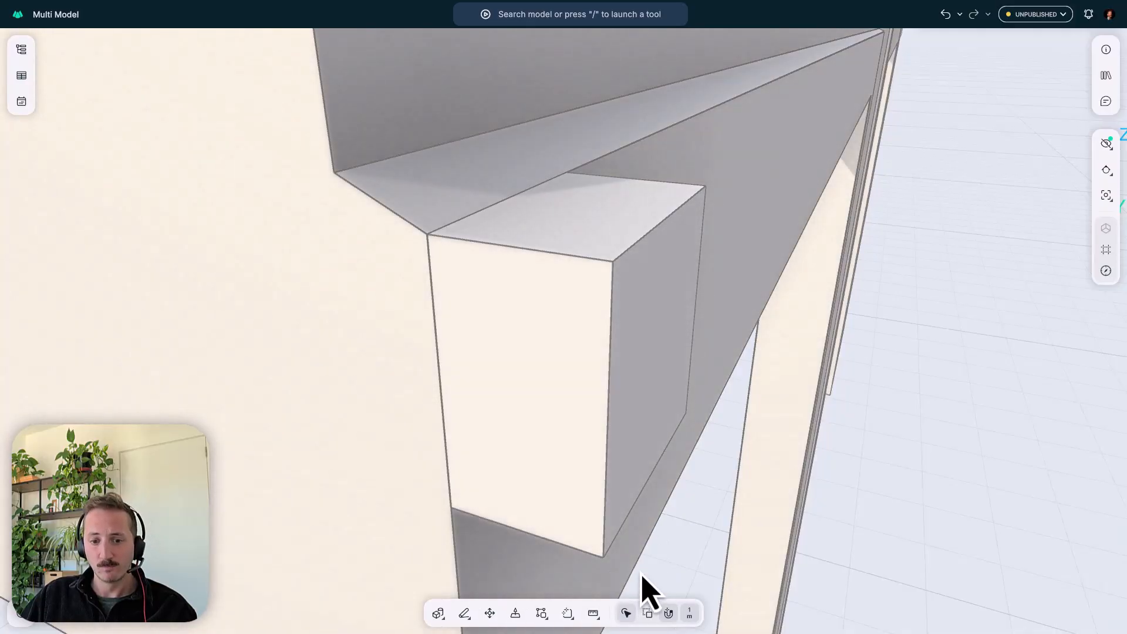
pyautogui.click(546, 232)
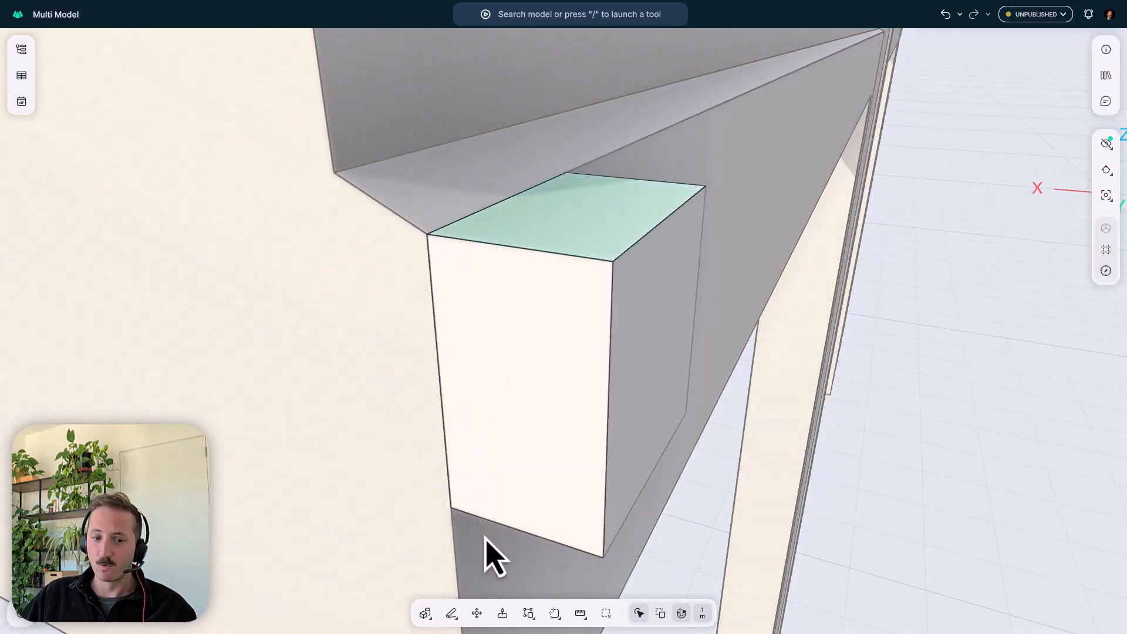
pyautogui.click(477, 613)
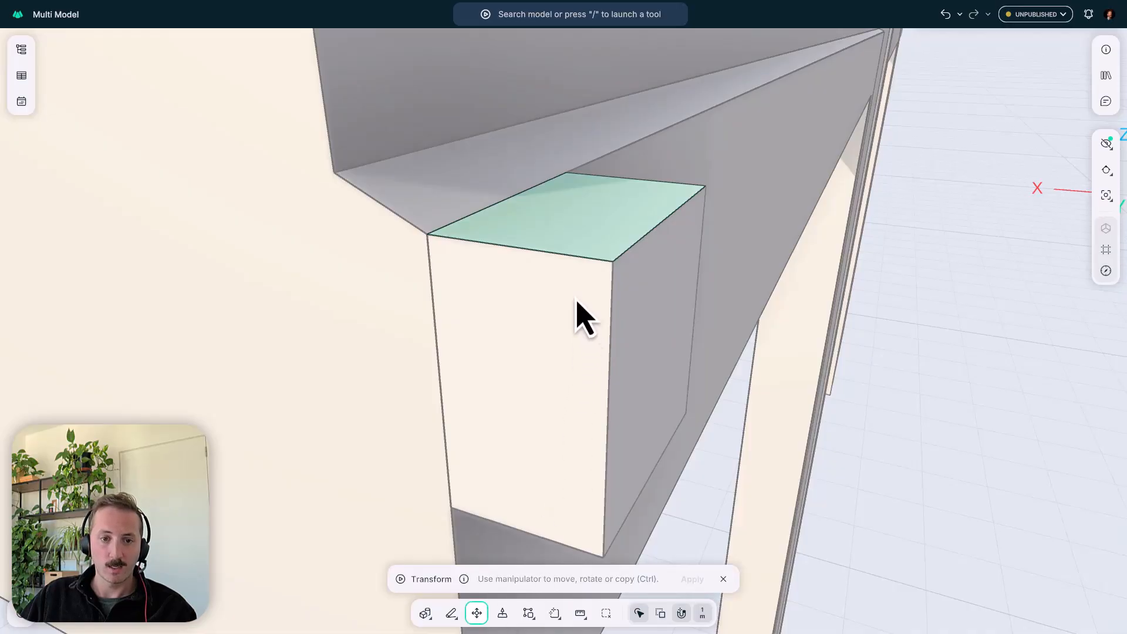
pyautogui.click(508, 199)
pyautogui.moveTo(572, 263); pyautogui.dragTo(624, 273, button='middle')
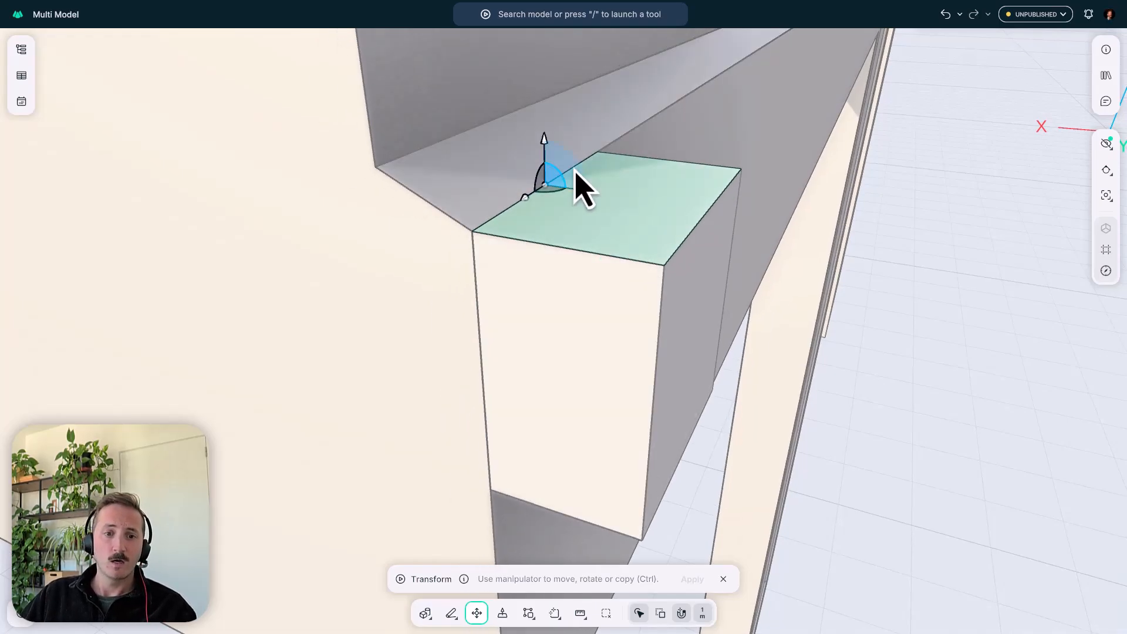
pyautogui.moveTo(575, 170); pyautogui.dragTo(706, 177)
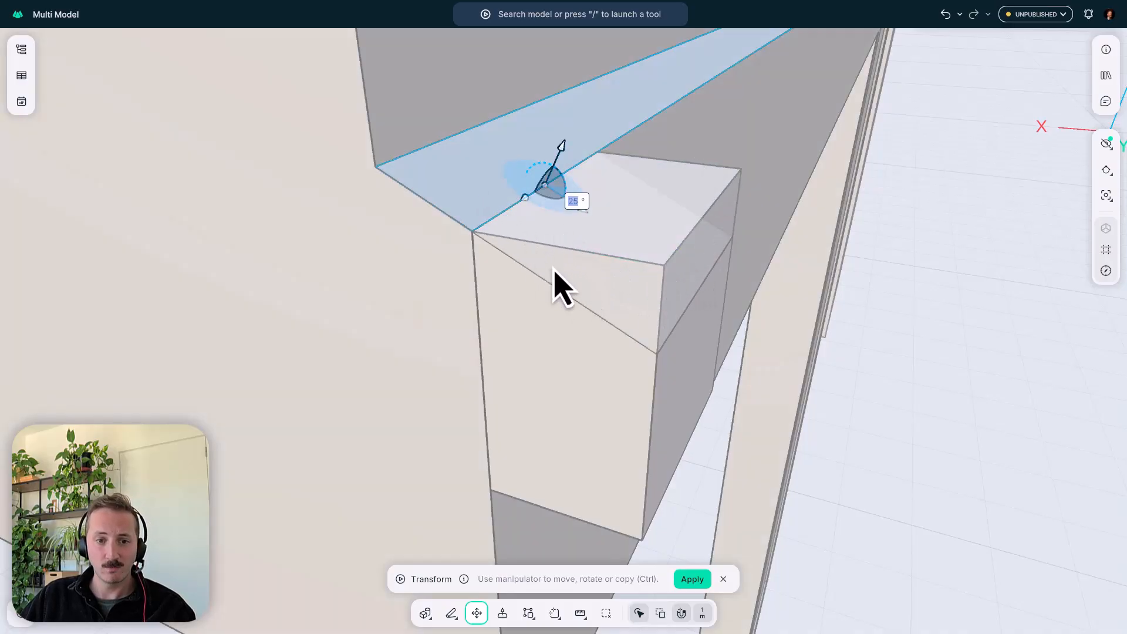
pyautogui.moveTo(528, 225); pyautogui.dragTo(551, 248, button='middle')
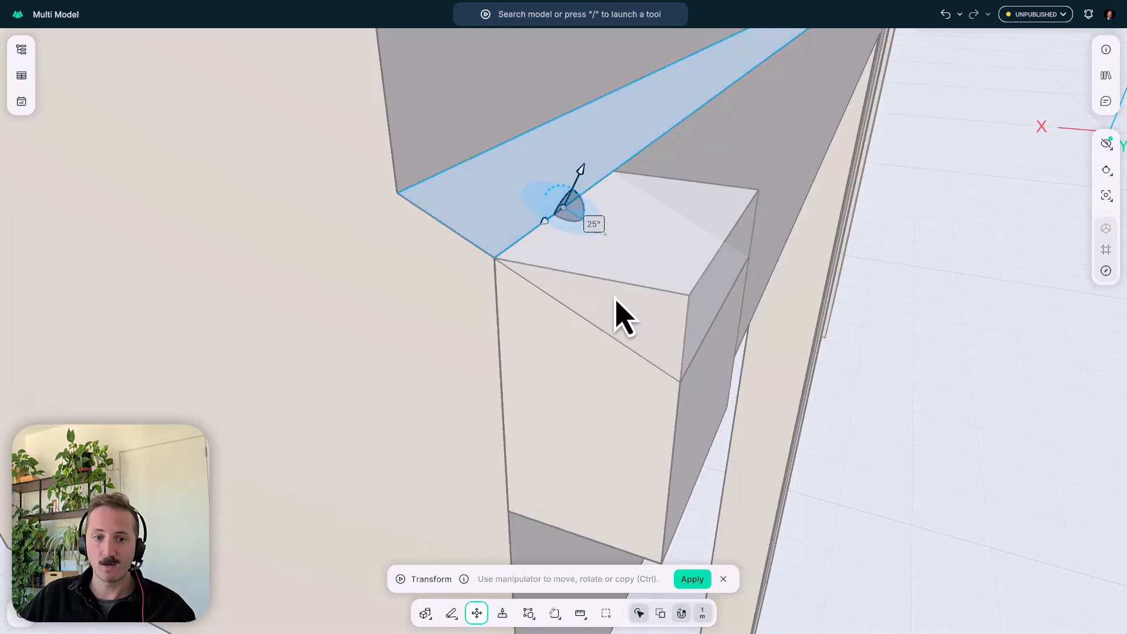
pyautogui.moveTo(616, 317); pyautogui.dragTo(533, 226, button='middle')
pyautogui.press('Return')
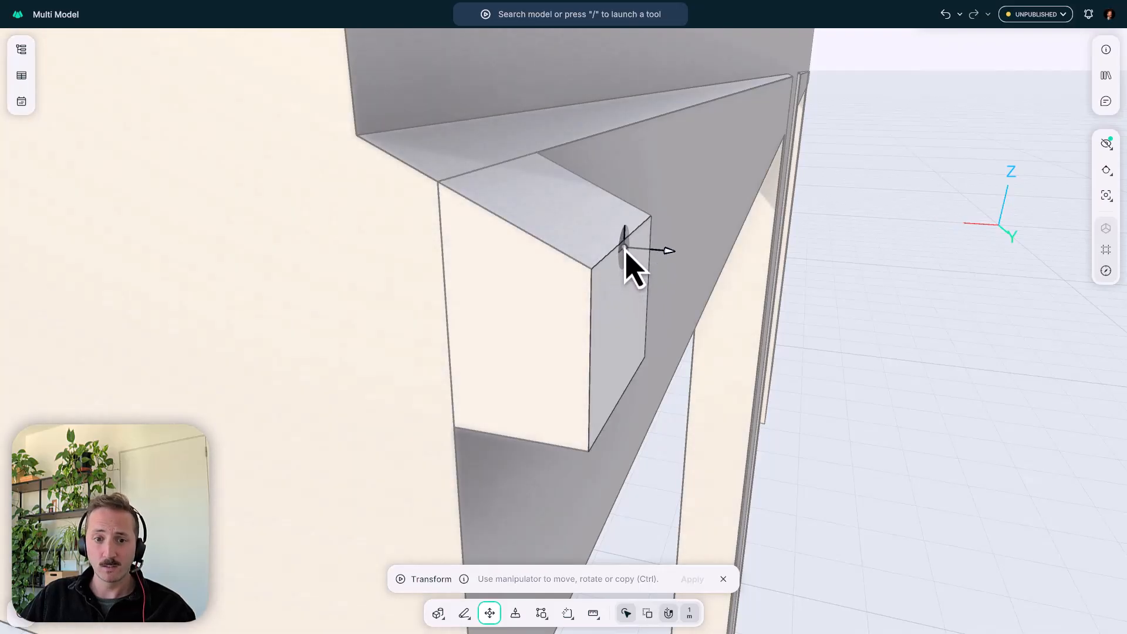
# - Rotate the box's outer side face 25° about its top edge so it slopes inward towards the panel
pyautogui.click(626, 247)
pyautogui.scroll(-2, 626, 259)
pyautogui.moveTo(627, 274); pyautogui.dragTo(616, 259, button='middle')
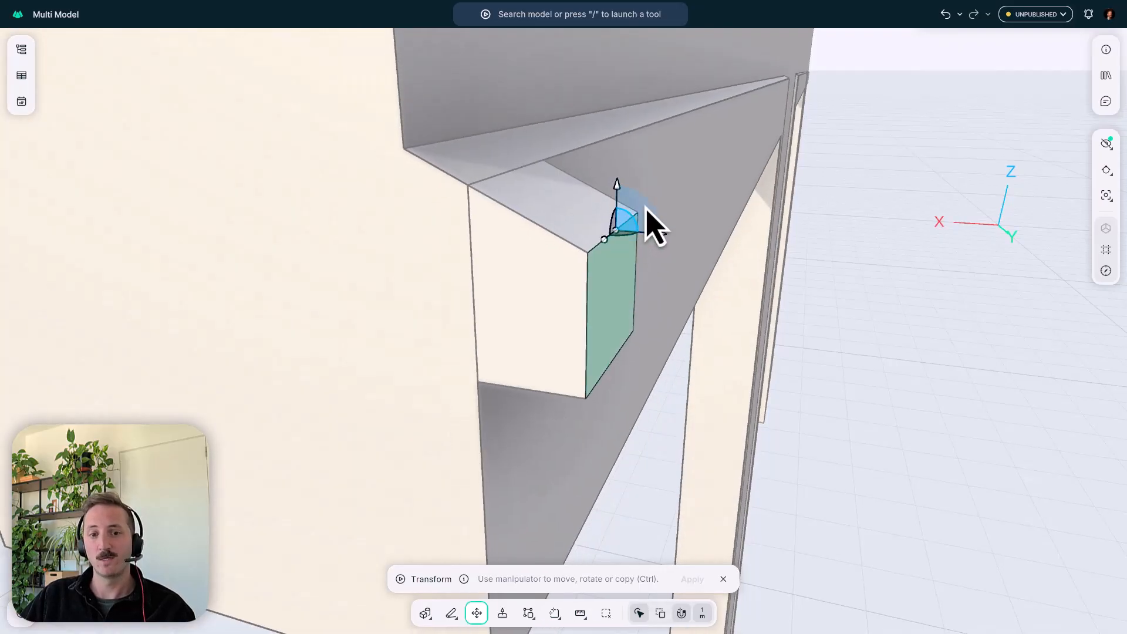
pyautogui.click(650, 197)
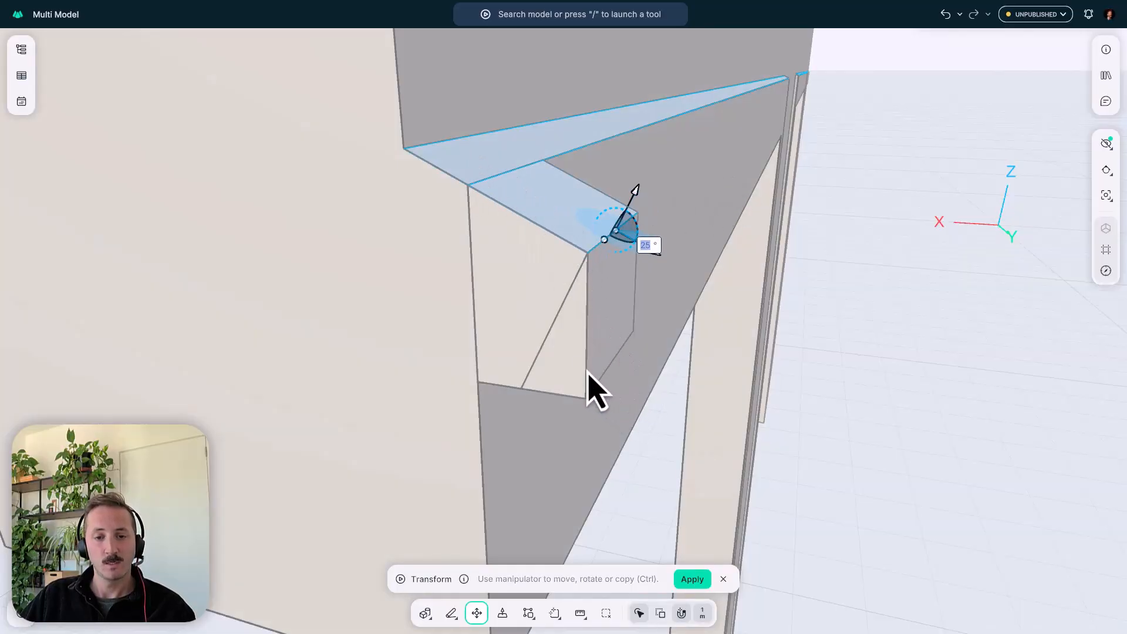
pyautogui.press('Return')
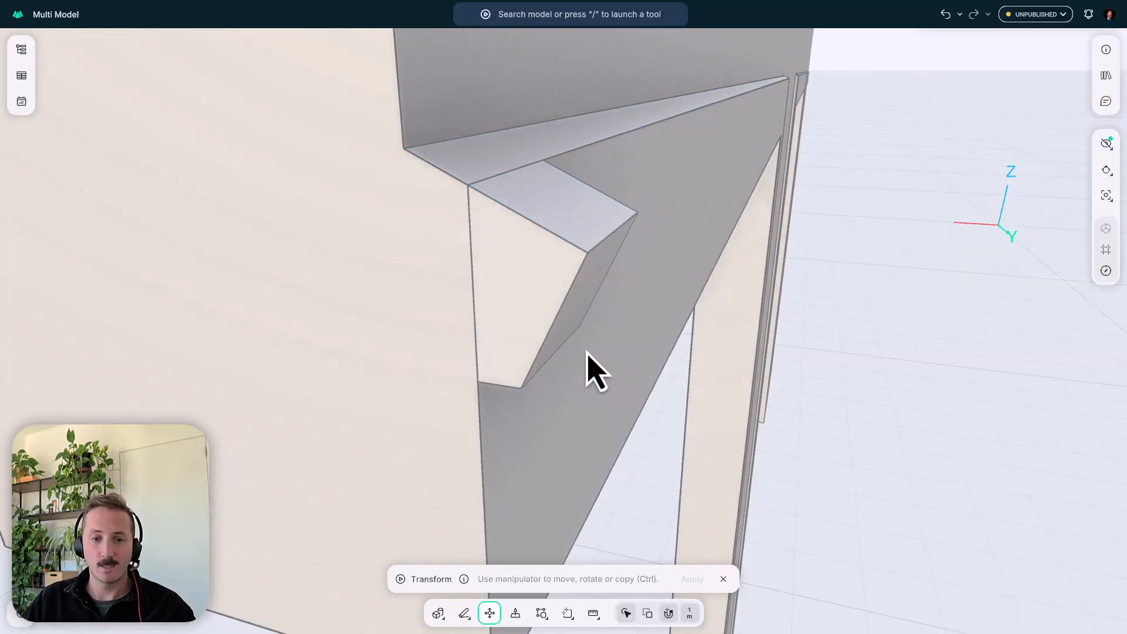
pyautogui.moveTo(561, 277)
pyautogui.mouseDown(button='middle')
pyautogui.moveTo(596, 256)
pyautogui.moveTo(566, 242)
pyautogui.moveTo(586, 294)
pyautogui.moveTo(579, 303)
pyautogui.mouseUp(button='middle')
pyautogui.press('Escape')
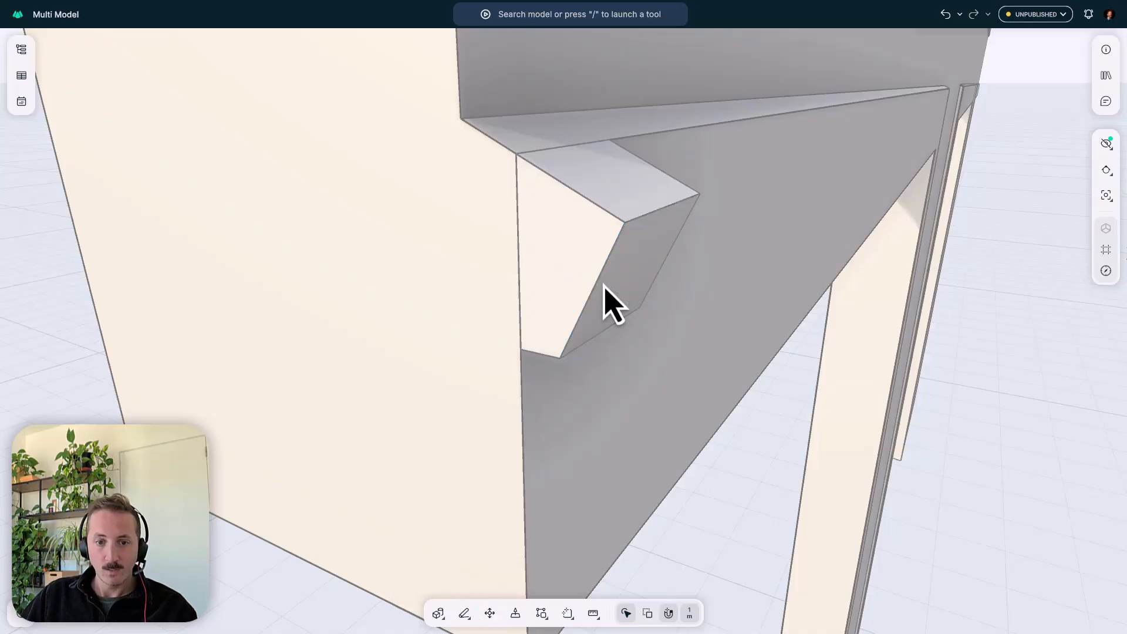
# - Start a Mirror of the angled block, using its bottom face as the mirror plane
pyautogui.scroll(-3, 603, 296)
pyautogui.moveTo(604, 300); pyautogui.dragTo(641, 210, button='middle')
pyautogui.scroll(2, 641, 209)
pyautogui.press('Escape')
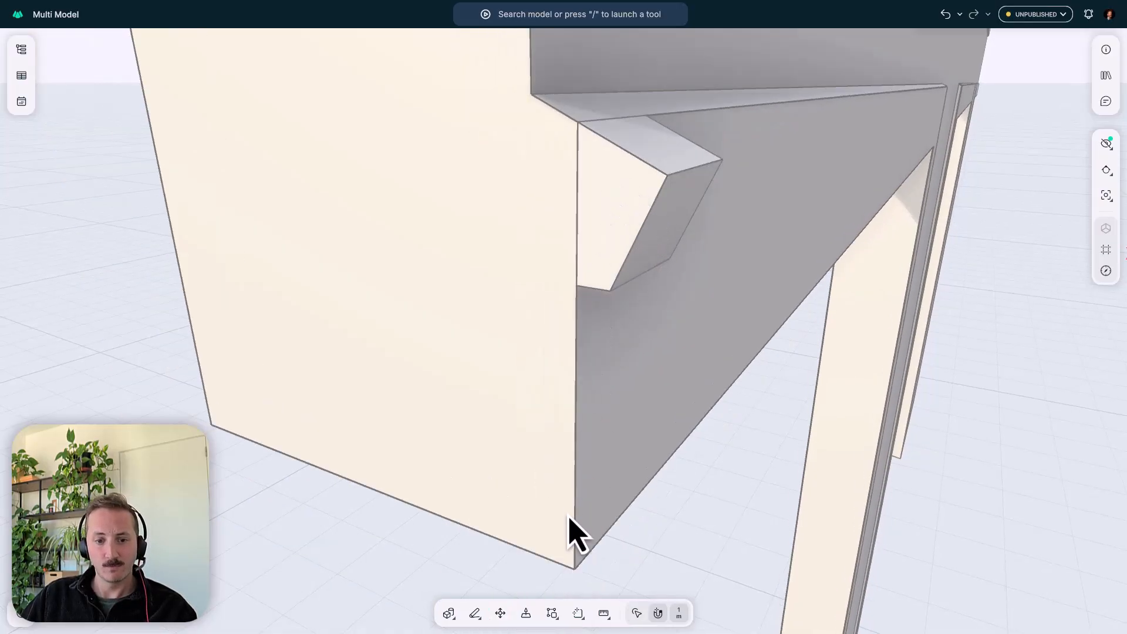
pyautogui.moveTo(586, 499); pyautogui.dragTo(634, 475, button='middle')
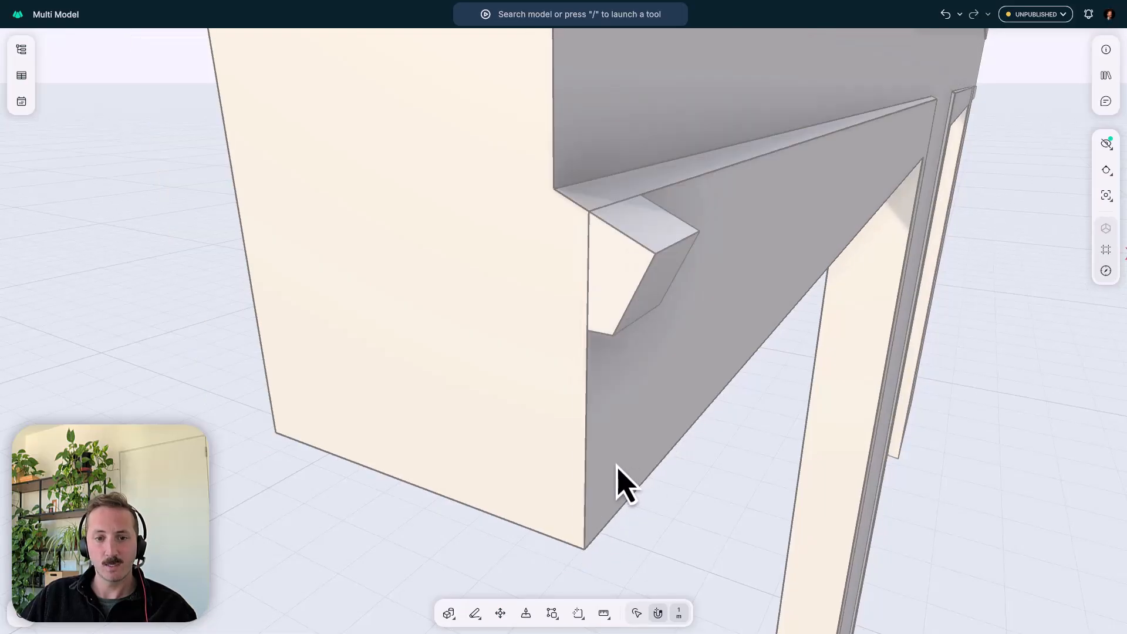
pyautogui.moveTo(634, 297); pyautogui.dragTo(651, 267, button='middle')
pyautogui.moveTo(655, 322); pyautogui.dragTo(621, 203, button='middle')
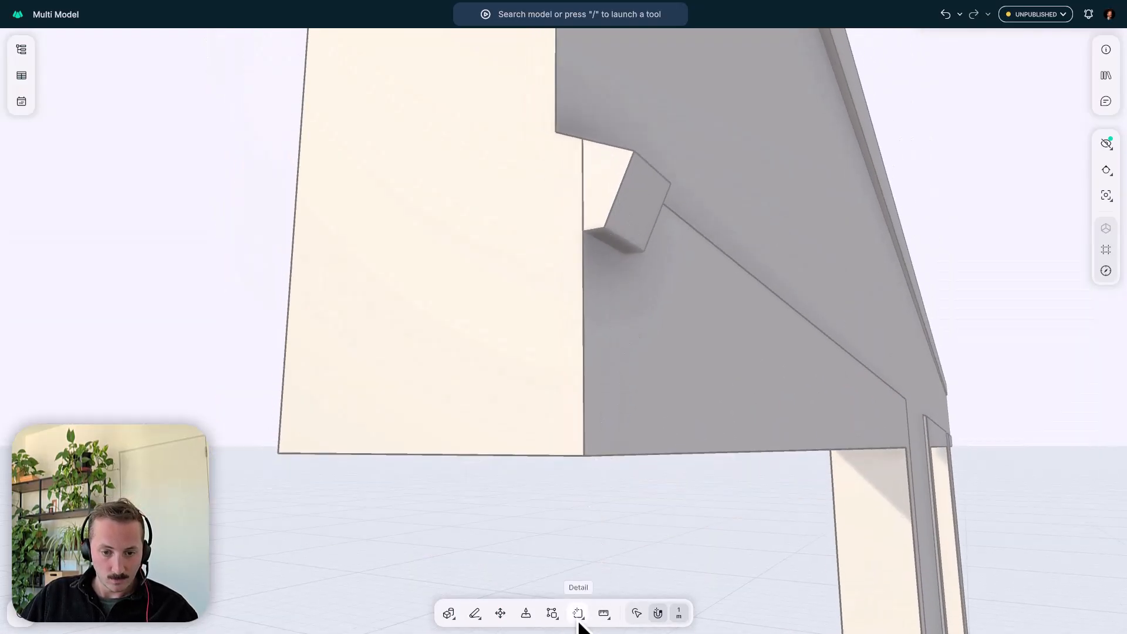
pyautogui.click(557, 620)
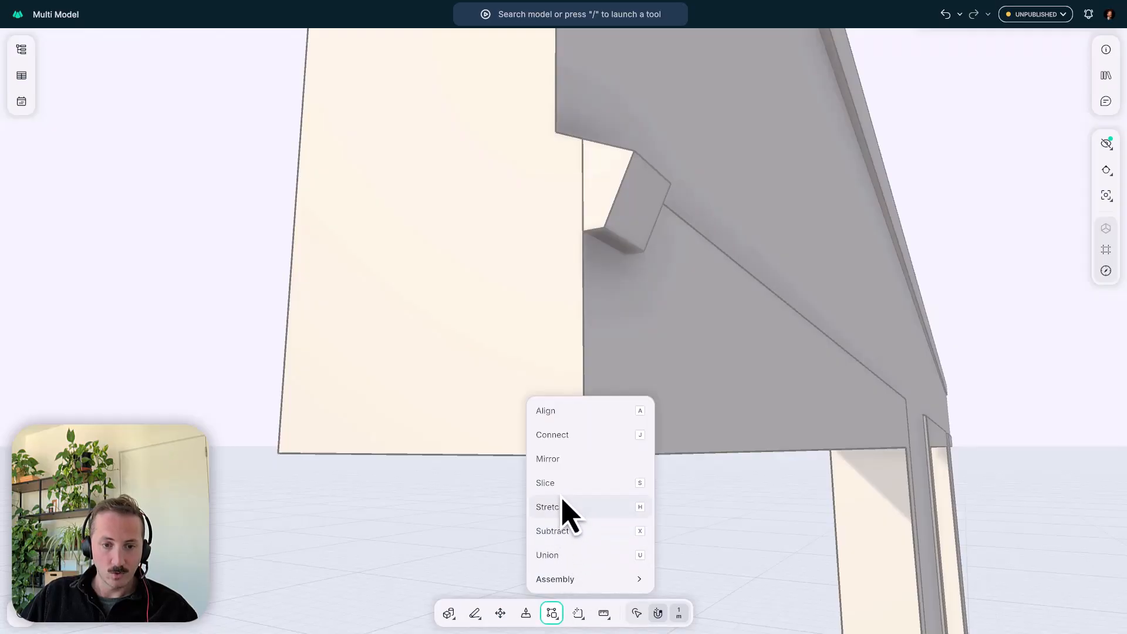
pyautogui.click(565, 467)
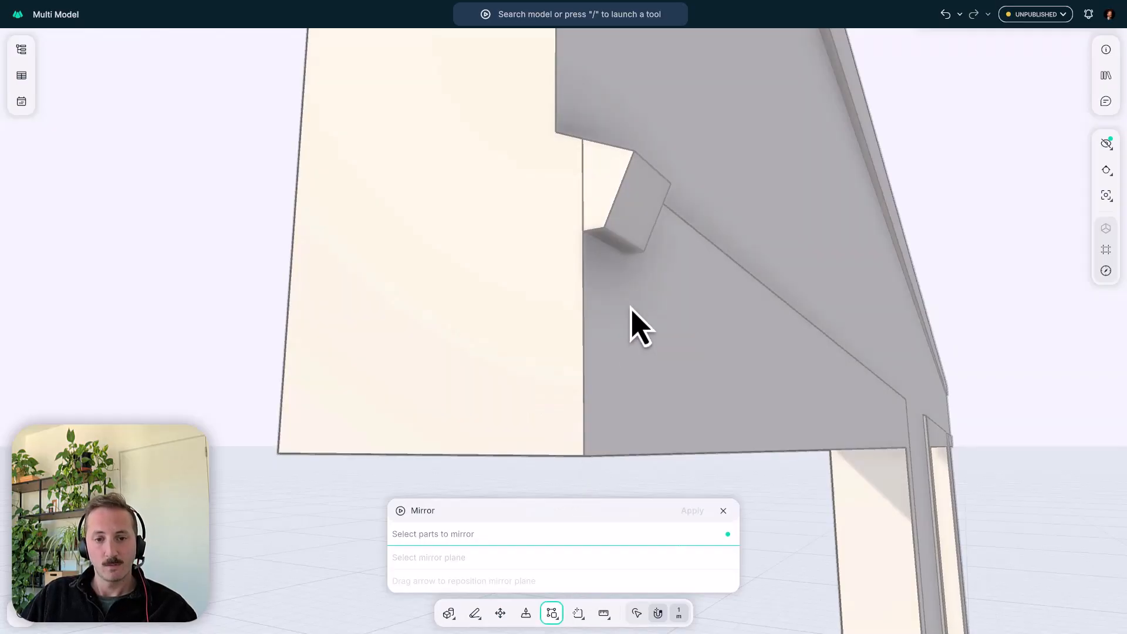
pyautogui.click(633, 212)
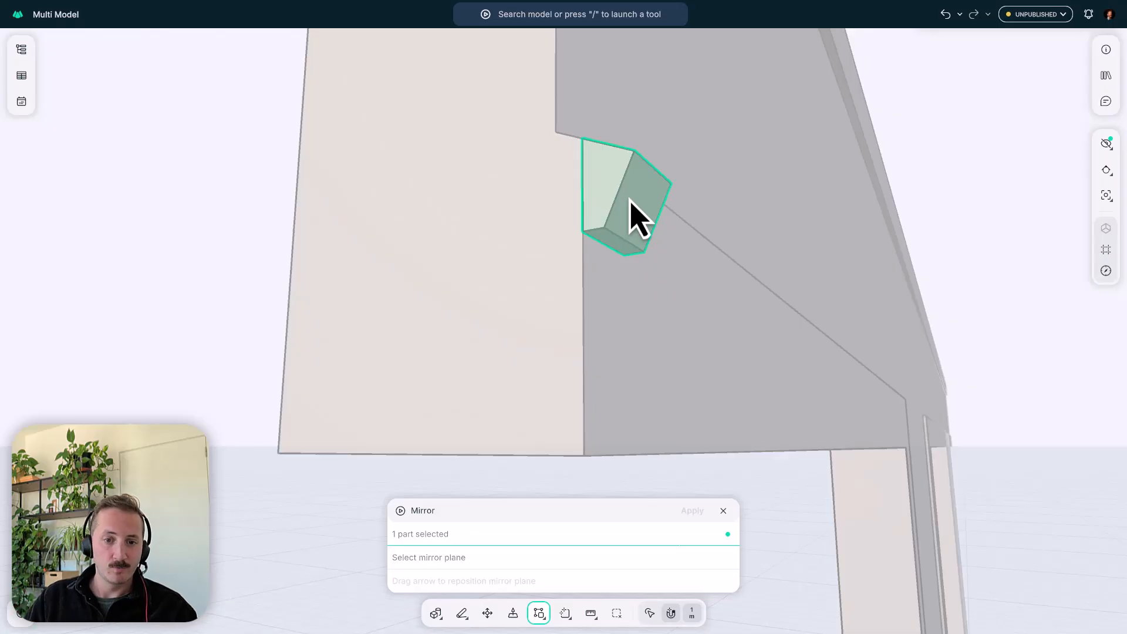
pyautogui.press('Return')
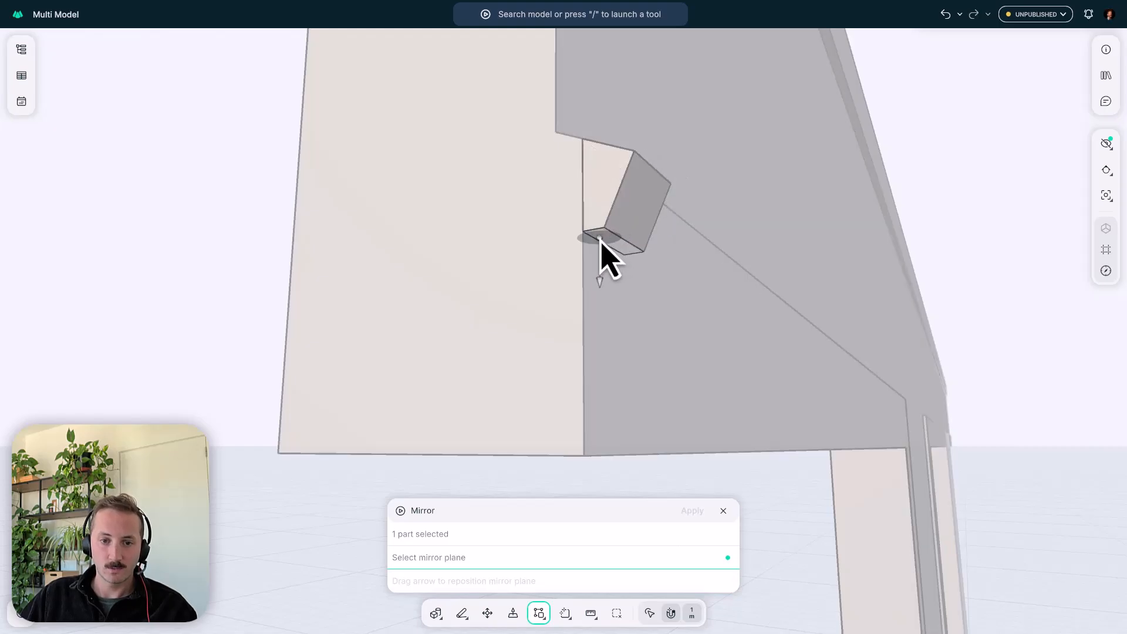
pyautogui.click(611, 241)
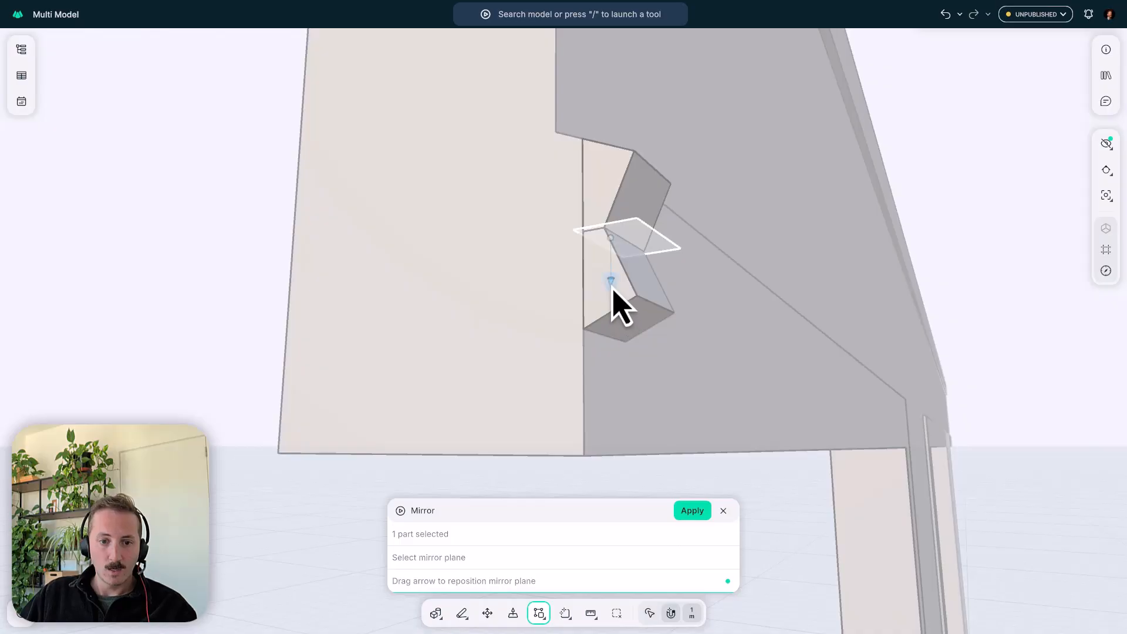
# - Offset the mirror plane 19 mm below the block and apply the mirrored copy at the panel's lower edge
pyautogui.moveTo(612, 288); pyautogui.dragTo(618, 347)
pyautogui.moveTo(707, 370); pyautogui.dragTo(712, 390, button='right')
pyautogui.moveTo(712, 390); pyautogui.dragTo(732, 340, button='middle')
pyautogui.scroll(-3, 732, 340)
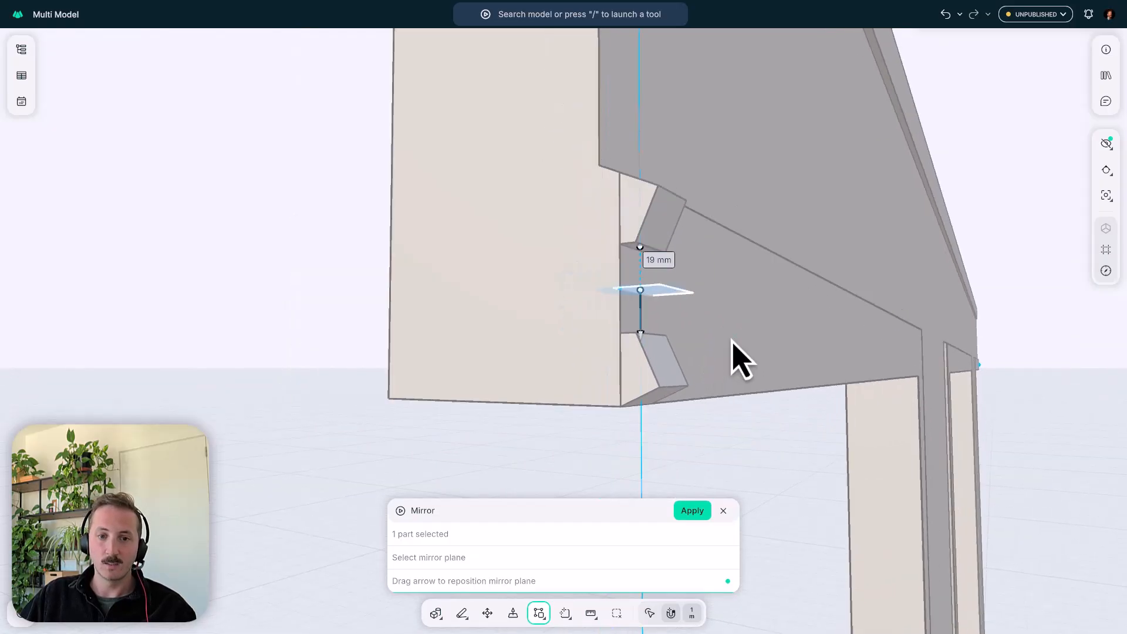
pyautogui.moveTo(710, 340); pyautogui.dragTo(712, 360, button='right')
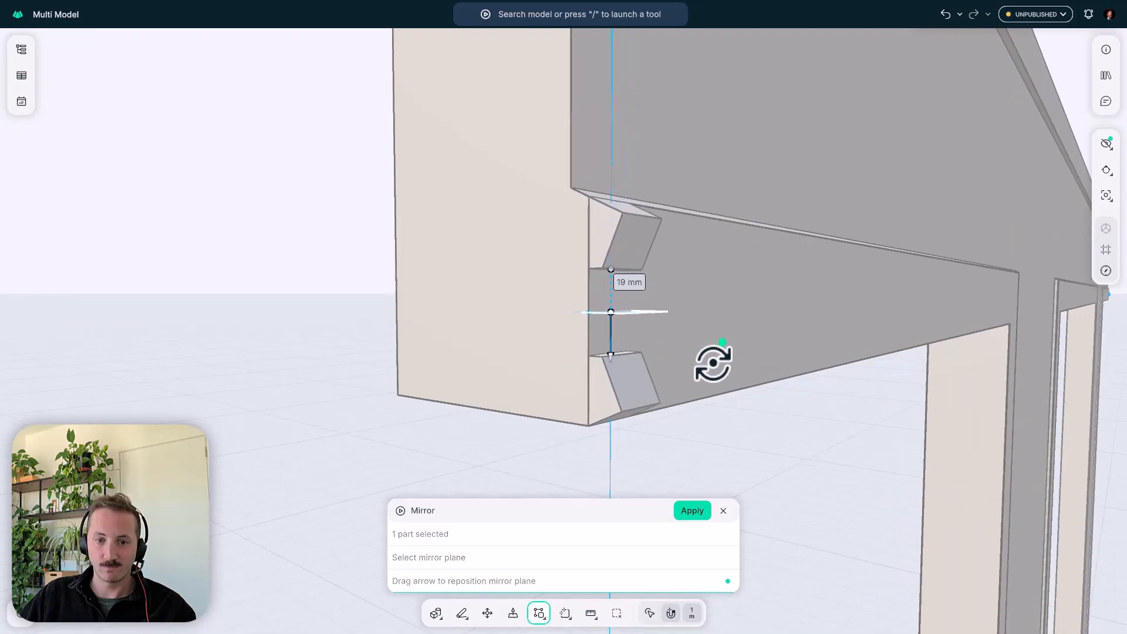
pyautogui.click(691, 510)
# - Push/Pull the facing end faces of the original and mirrored blocks 19 mm so they meet midway
pyautogui.scroll(3, 611, 384)
pyautogui.click(604, 345)
pyautogui.scroll(3, 604, 344)
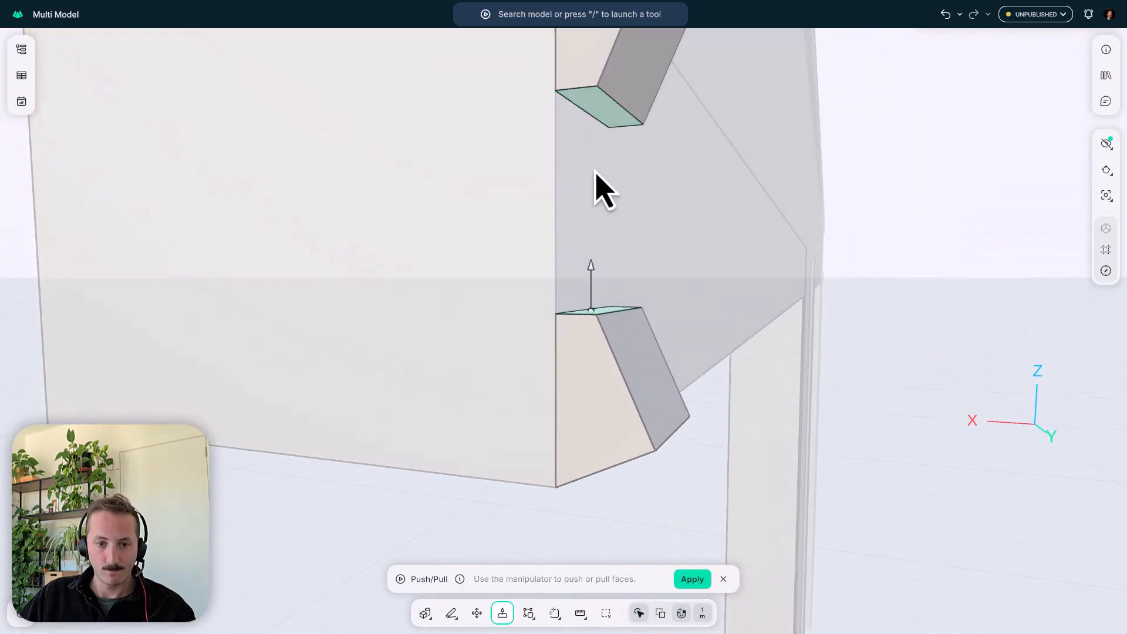
pyautogui.moveTo(591, 273); pyautogui.dragTo(594, 233)
pyautogui.press('Escape')
pyautogui.scroll(-3, 558, 363)
pyautogui.click(613, 369)
pyautogui.press('p')
pyautogui.moveTo(655, 342)
pyautogui.mouseDown()
pyautogui.moveTo(682, 332)
pyautogui.moveTo(670, 335)
pyautogui.mouseUp()
pyautogui.press('Return')
pyautogui.moveTo(591, 377); pyautogui.dragTo(593, 425, button='right')
pyautogui.click(607, 321)
pyautogui.moveTo(553, 262); pyautogui.dragTo(557, 200, button='right')
pyautogui.moveTo(611, 295); pyautogui.dragTo(612, 228)
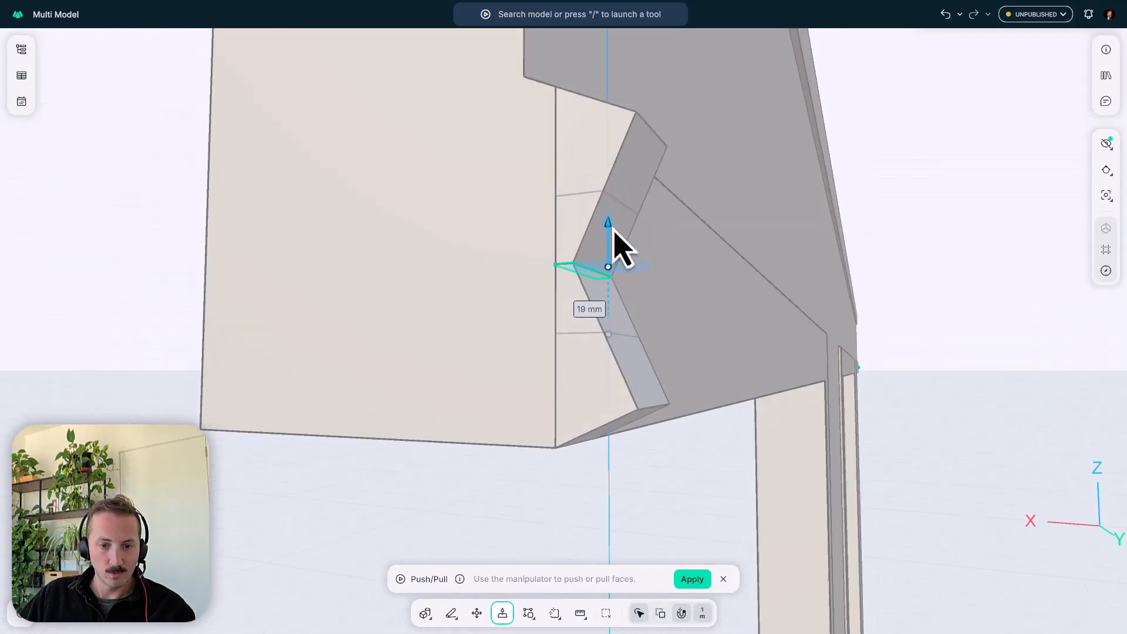
pyautogui.press('Return')
pyautogui.moveTo(572, 292); pyautogui.dragTo(615, 368, button='right')
pyautogui.press('Escape')
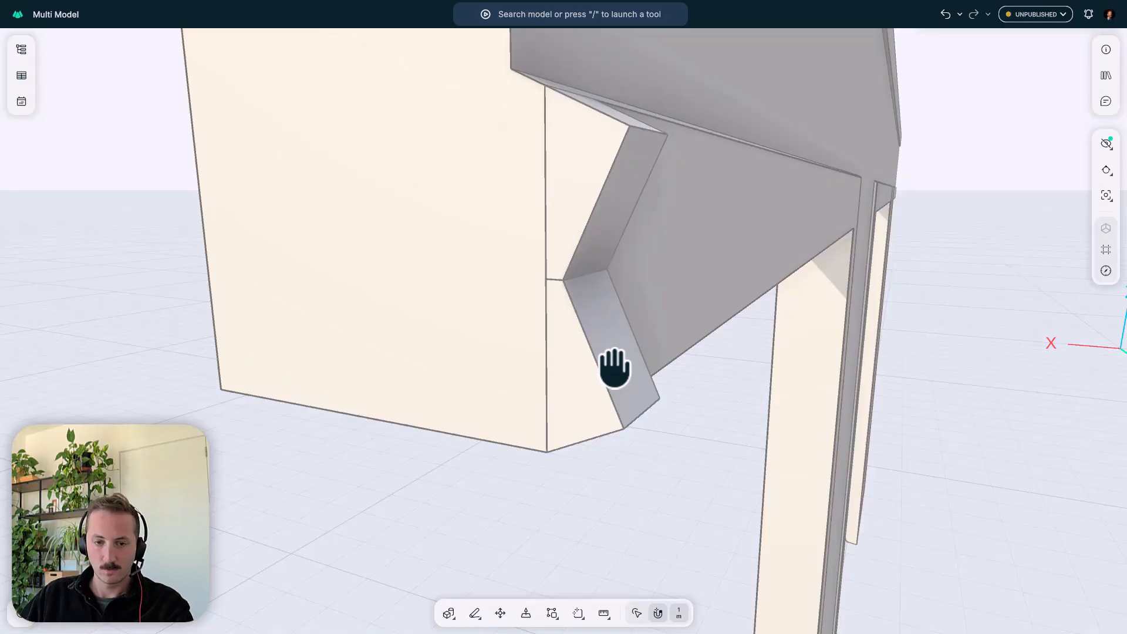
# - Union the upper and lower angled blocks into one part
pyautogui.click(552, 613)
pyautogui.click(564, 553)
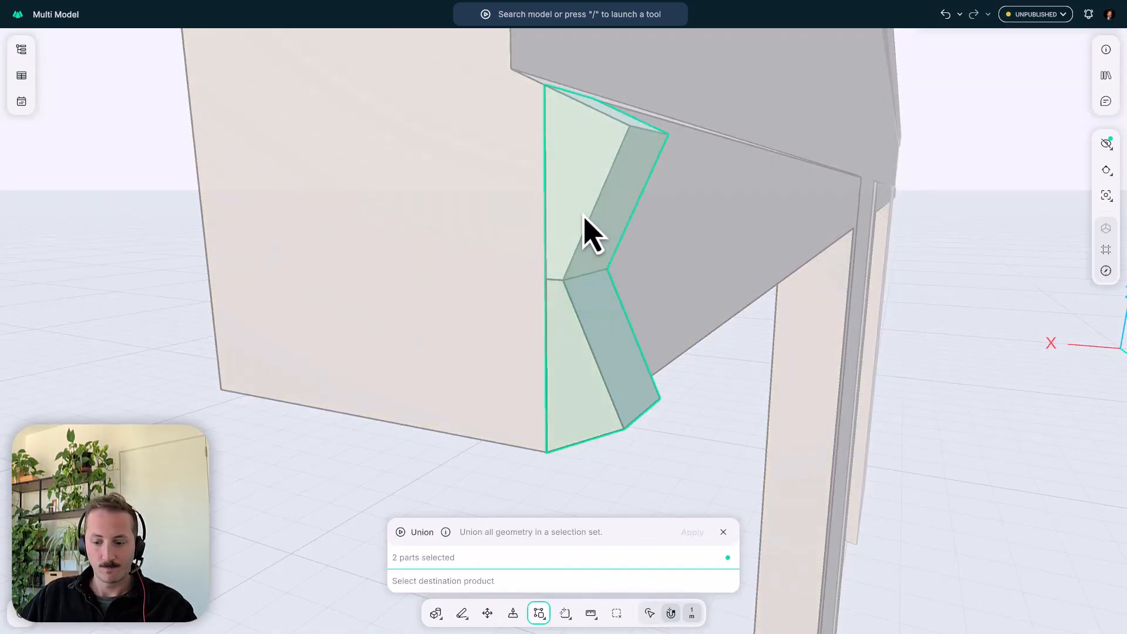
pyautogui.press('Escape')
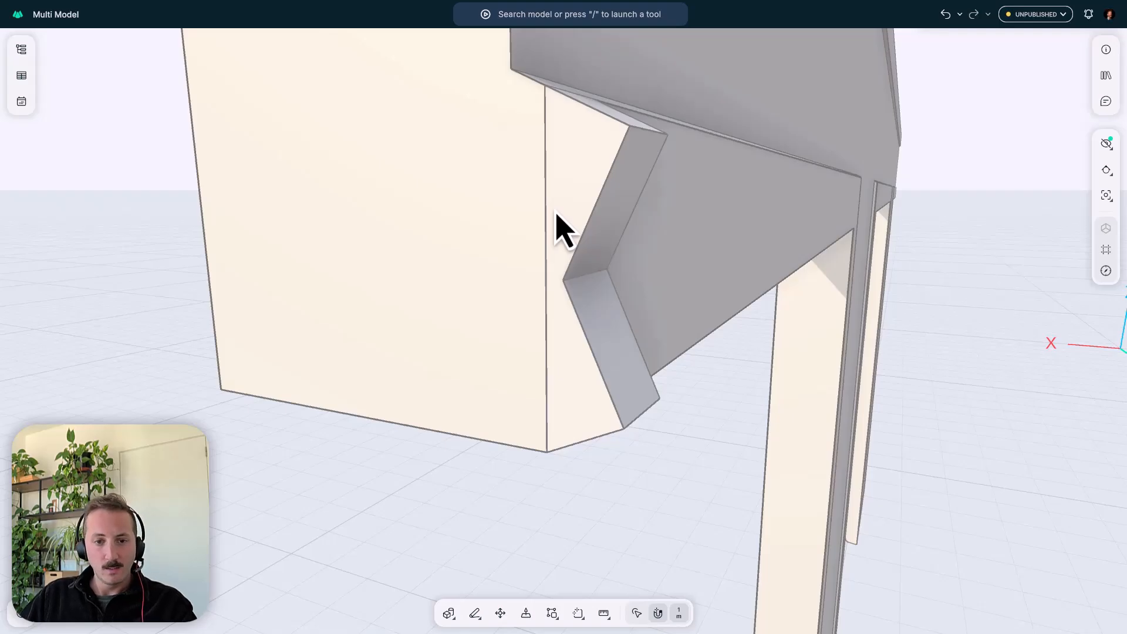
# - Round the united block's middle, upper and lower profile edges together with a 23 mm Push/Pull
pyautogui.press('p')
pyautogui.click(594, 275)
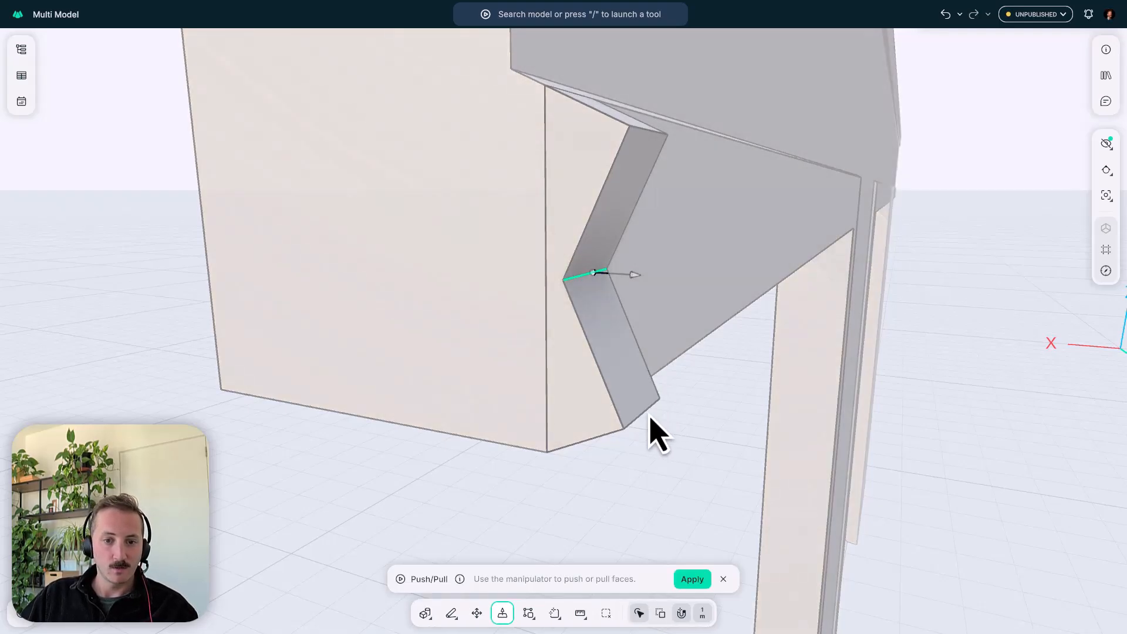
pyautogui.click(646, 411)
pyautogui.click(651, 130)
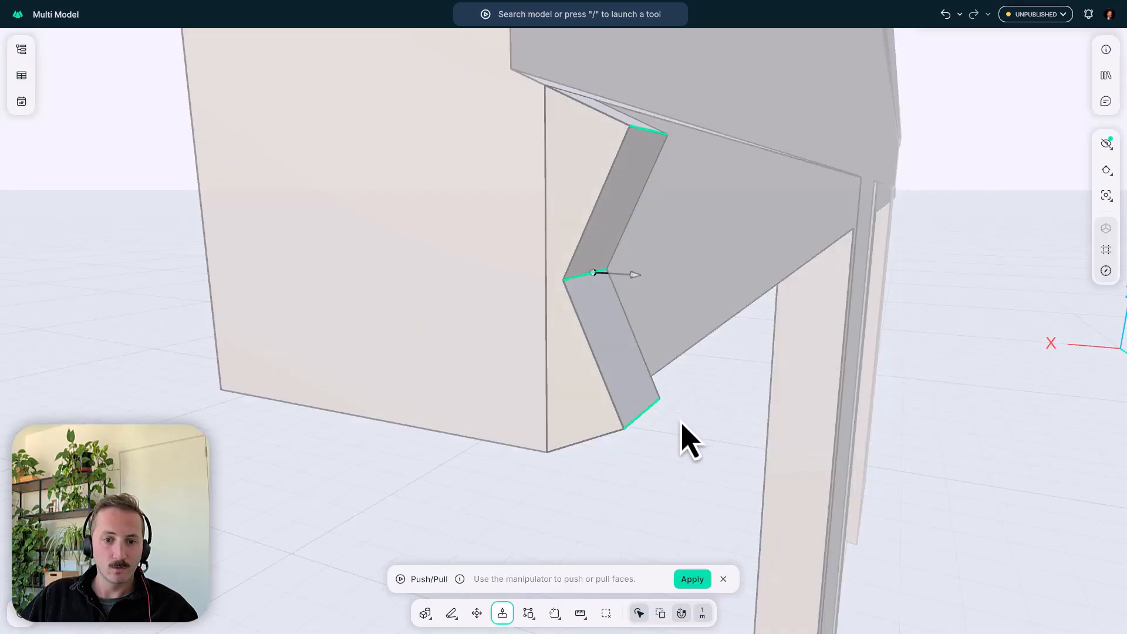
pyautogui.moveTo(637, 281); pyautogui.dragTo(716, 289)
pyautogui.press('Return')
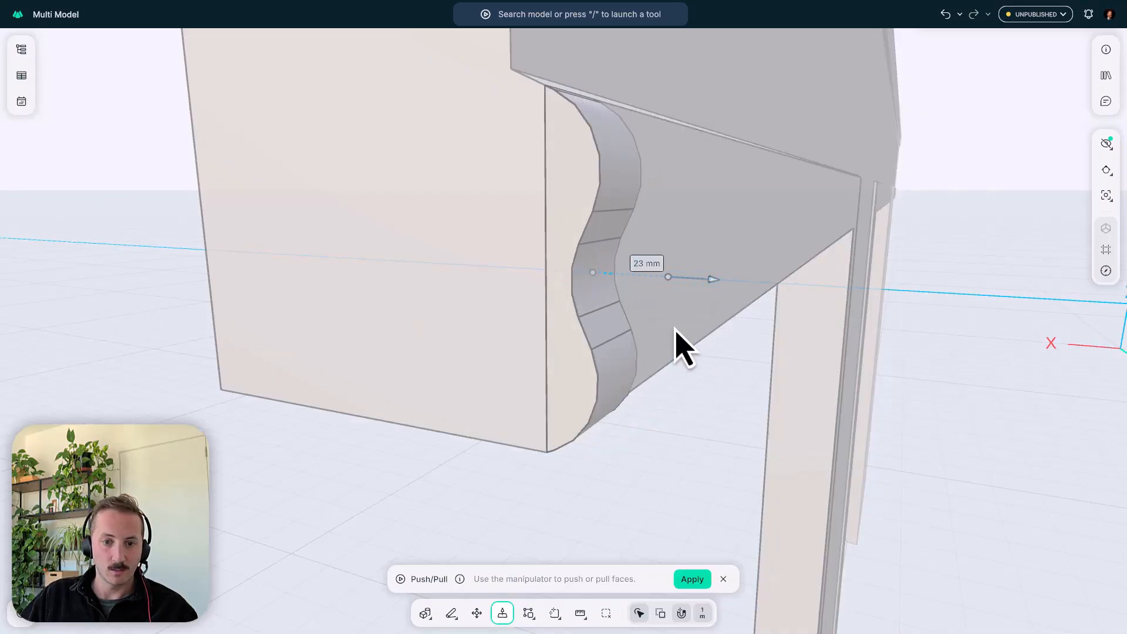
pyautogui.press('Escape')
pyautogui.scroll(-3, 588, 249)
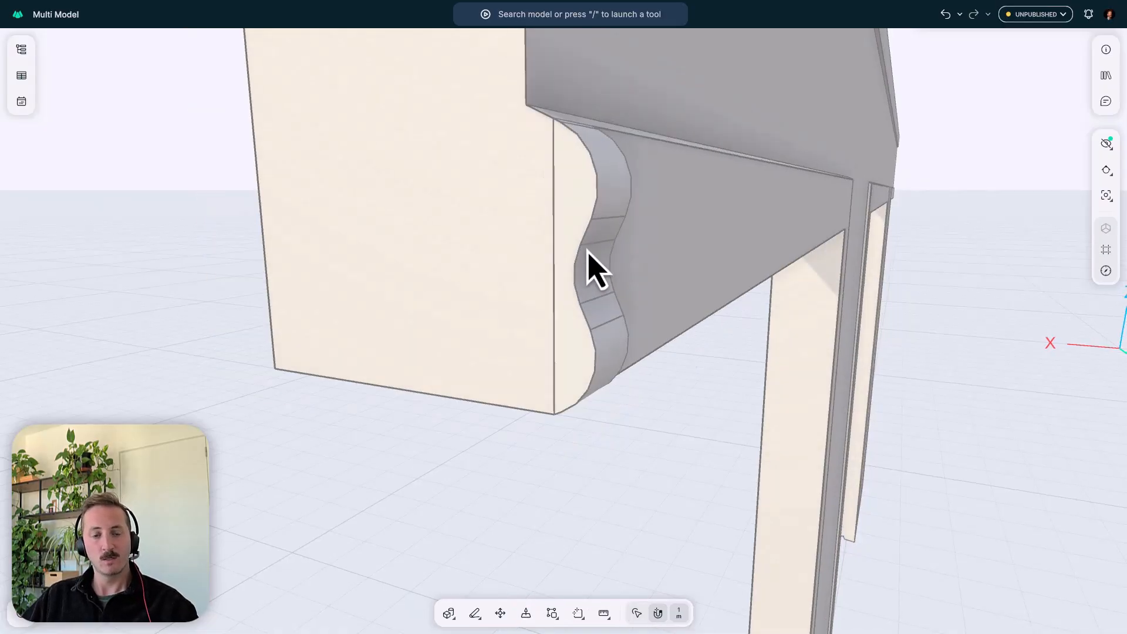
pyautogui.moveTo(588, 251); pyautogui.dragTo(611, 340, button='middle')
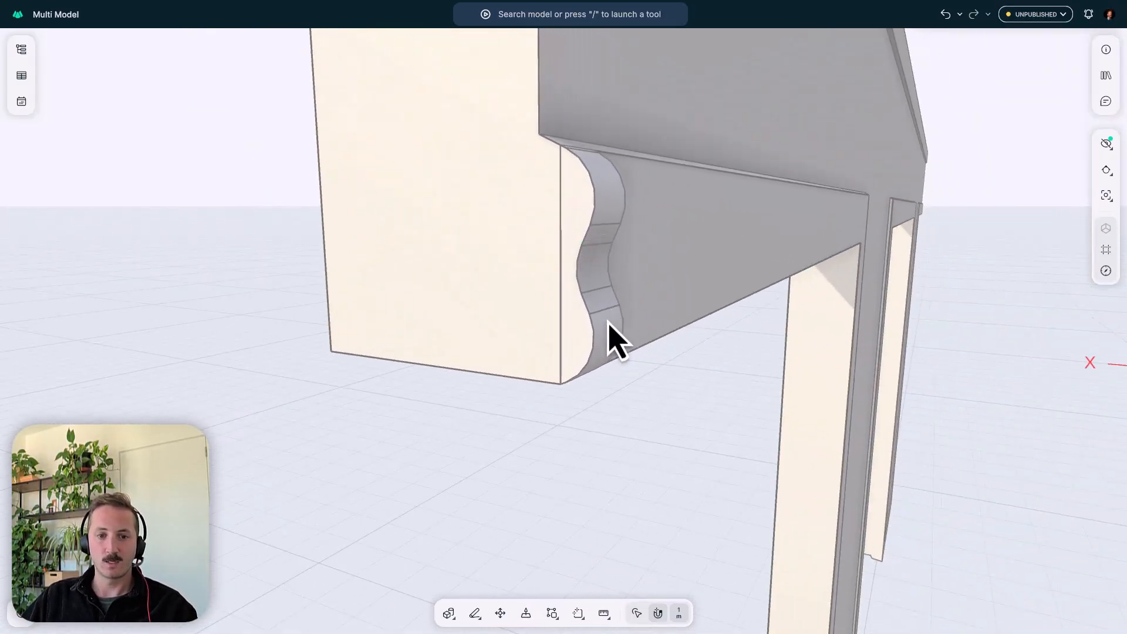
pyautogui.moveTo(590, 214); pyautogui.dragTo(631, 237, button='middle')
pyautogui.moveTo(564, 228); pyautogui.dragTo(460, 264, button='middle')
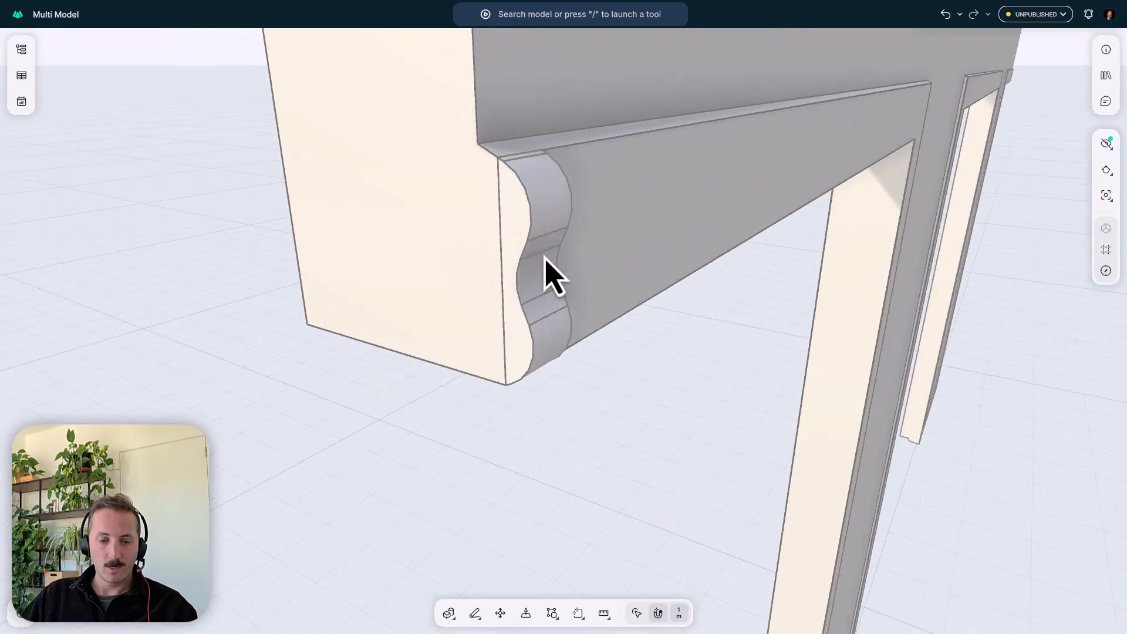
pyautogui.moveTo(545, 259); pyautogui.dragTo(534, 280, button='middle')
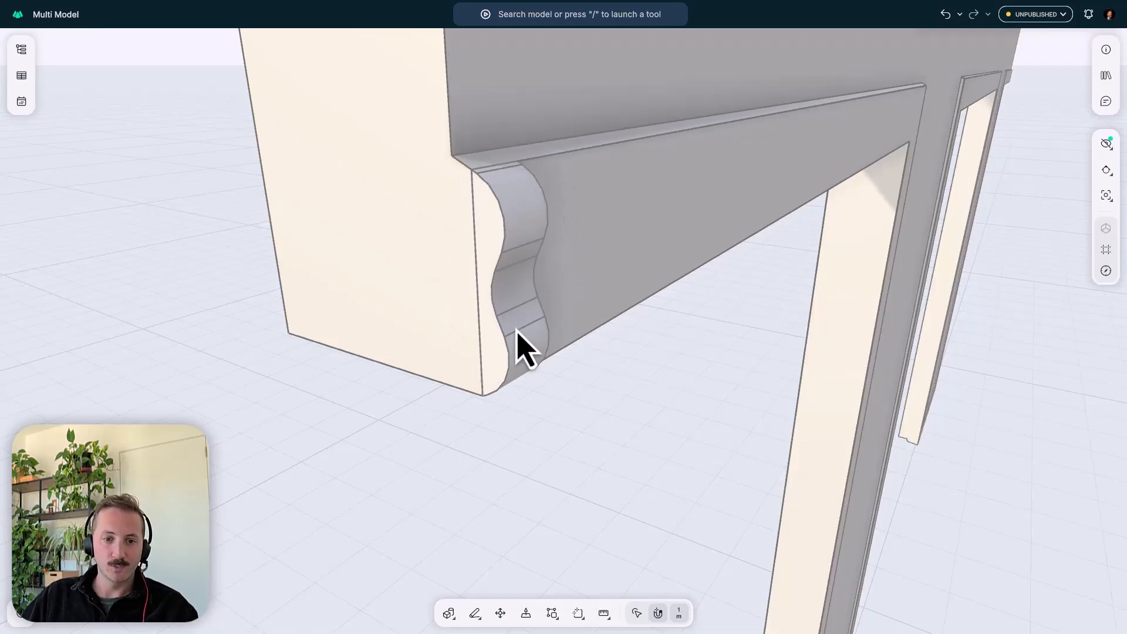
pyautogui.scroll(-10, 478, 282)
pyautogui.moveTo(497, 263); pyautogui.dragTo(429, 254, button='middle')
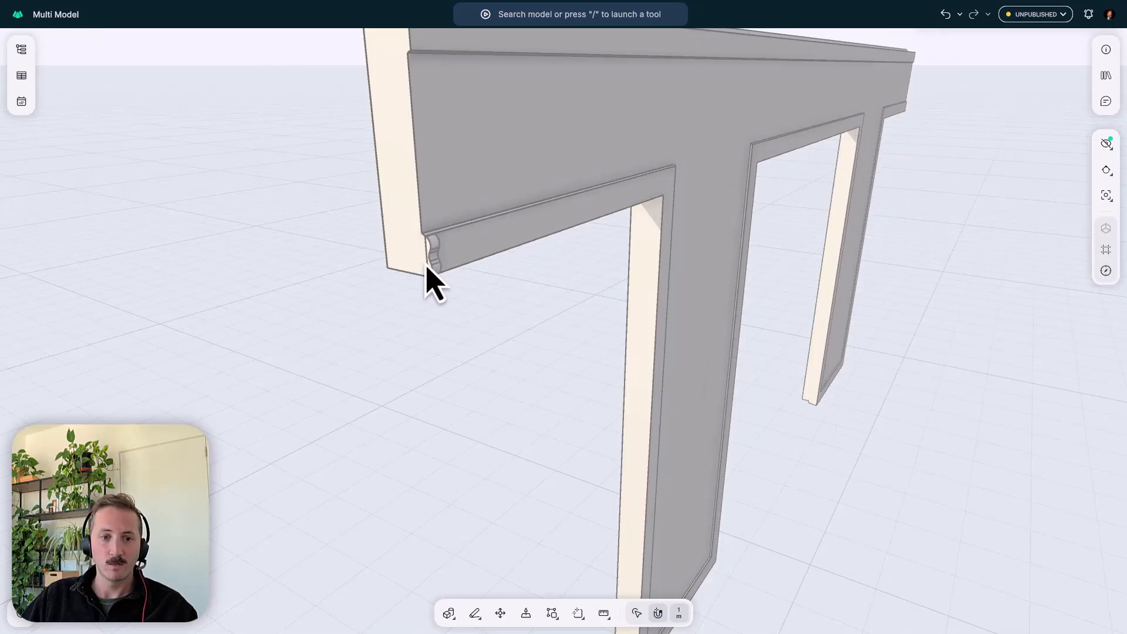
pyautogui.scroll(10, 428, 269)
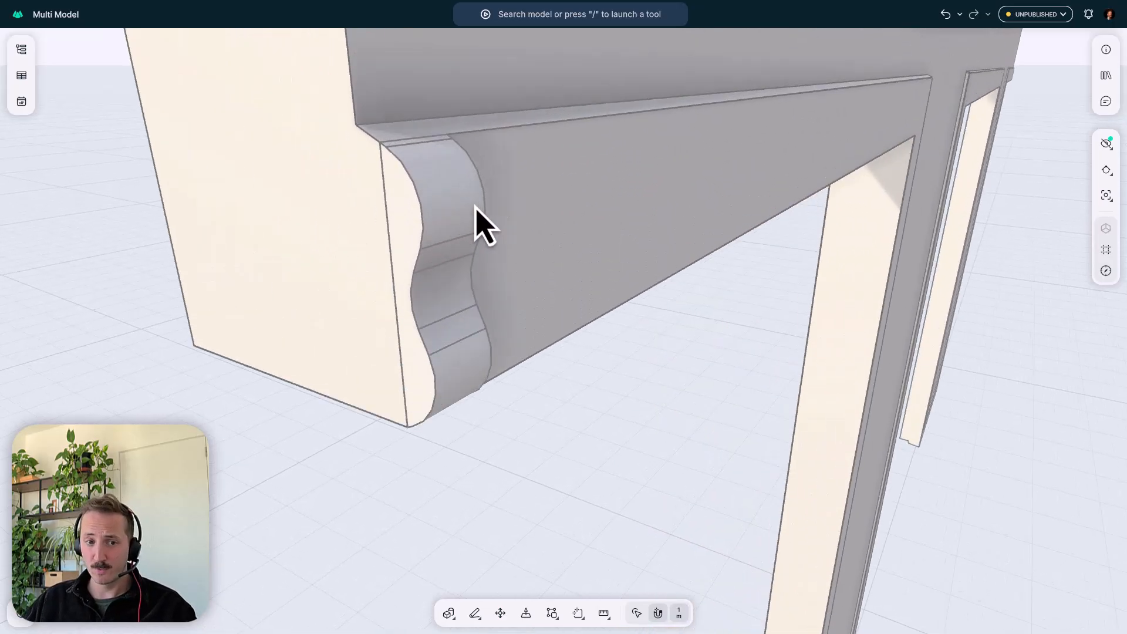
pyautogui.moveTo(455, 219); pyautogui.dragTo(513, 206, button='middle')
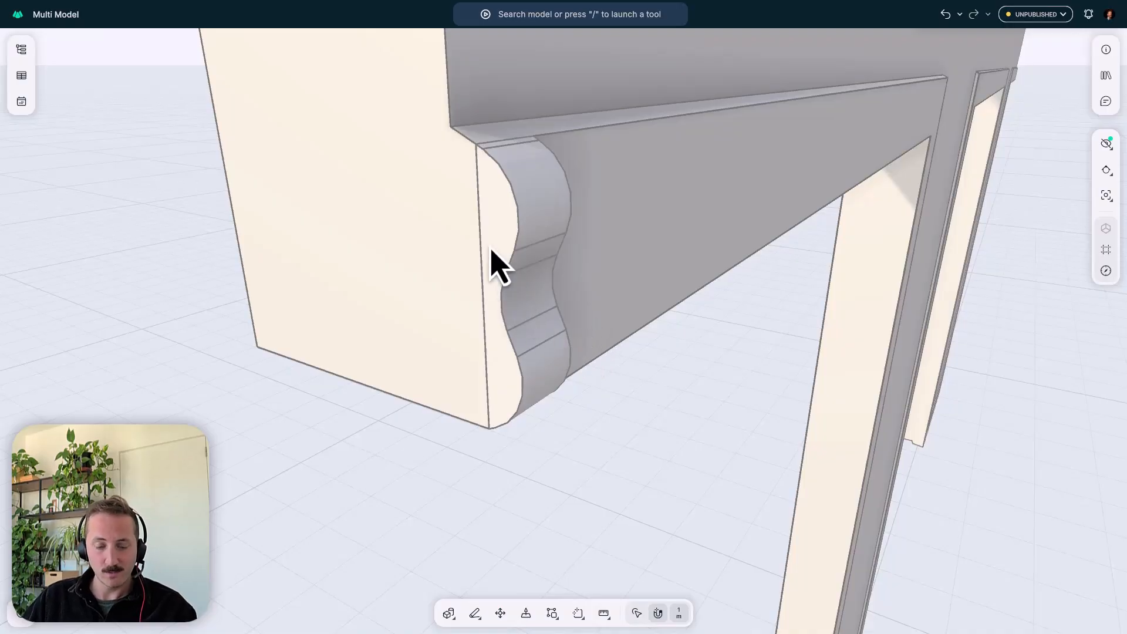
pyautogui.moveTo(493, 252); pyautogui.dragTo(548, 247, button='middle')
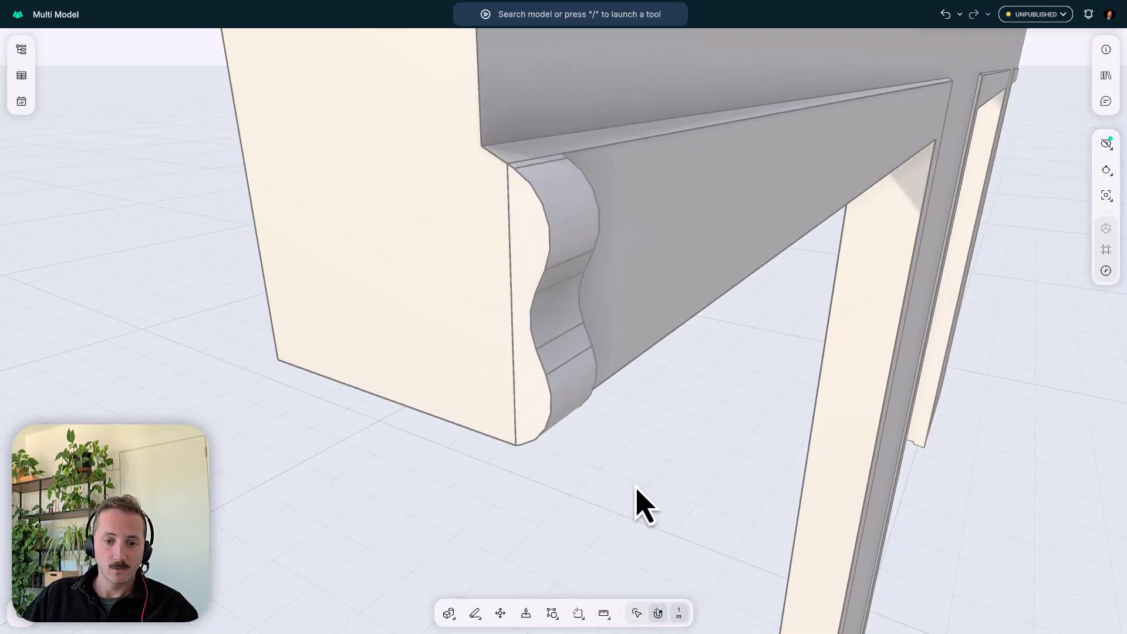
# - Sweep the rounded block's end face from its upper corner, taking the ledge's upper edge above the first opening as the path
pyautogui.click(637, 616)
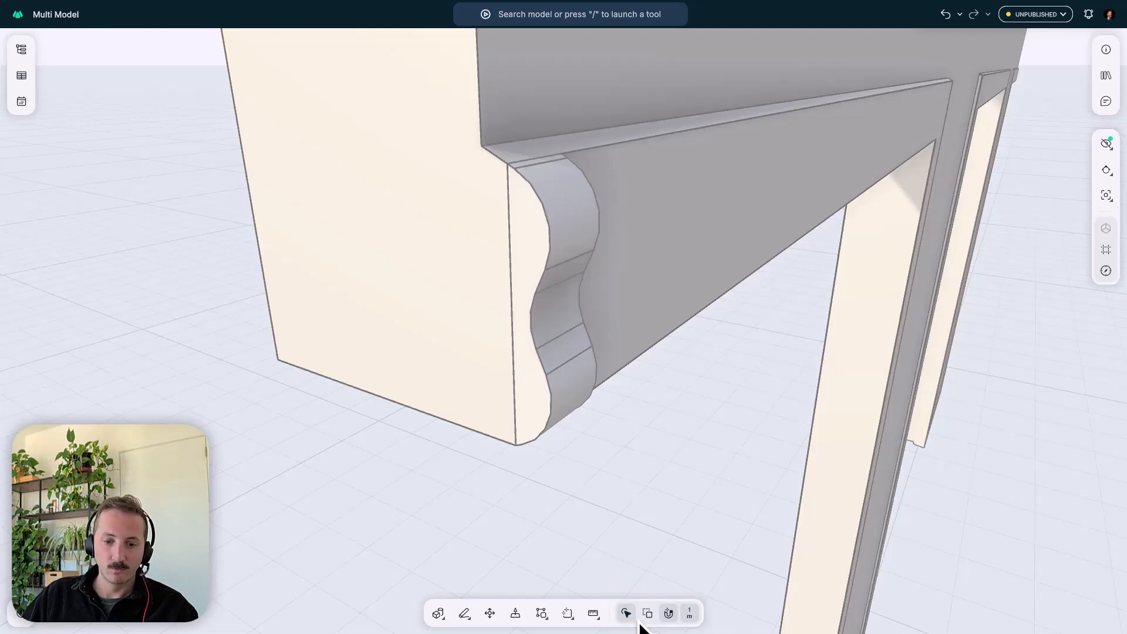
pyautogui.click(527, 252)
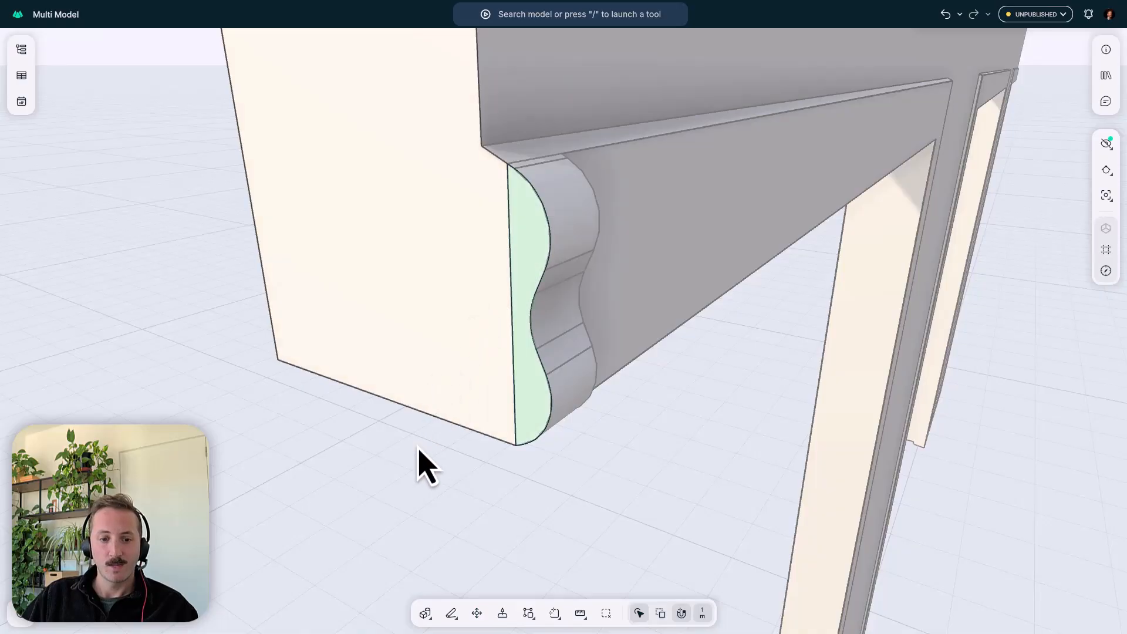
pyautogui.click(427, 622)
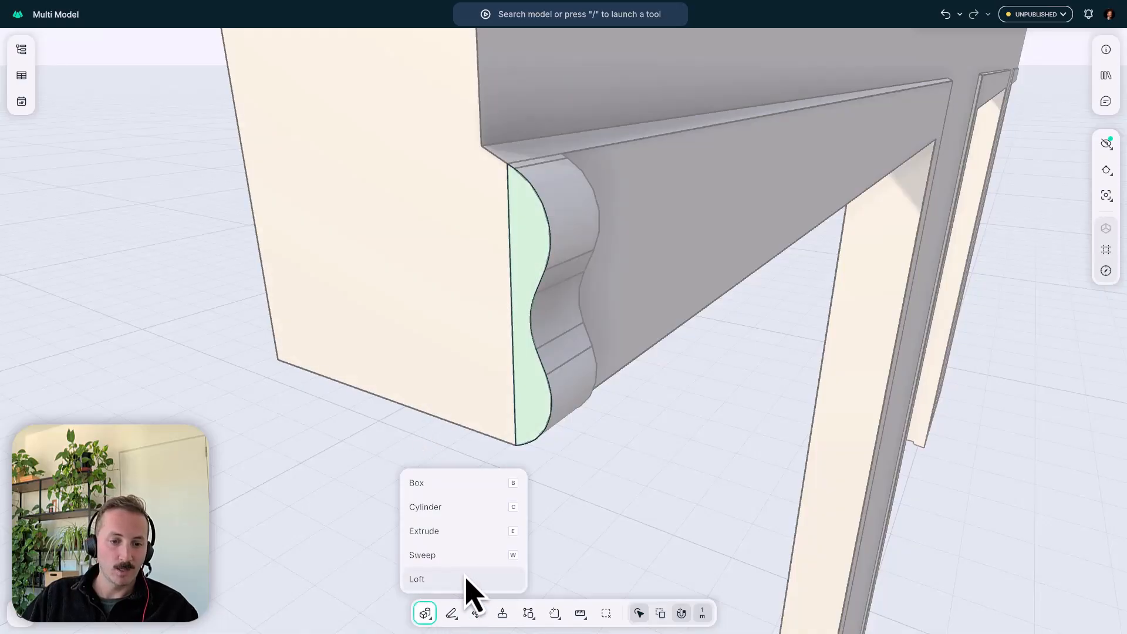
pyautogui.click(455, 561)
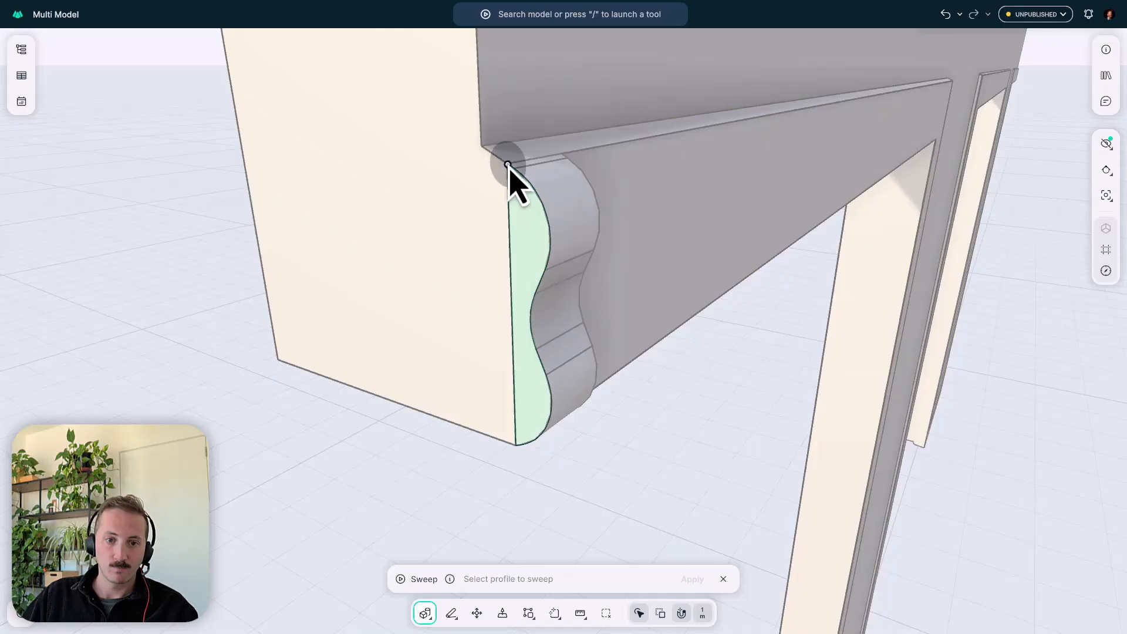
pyautogui.click(530, 268)
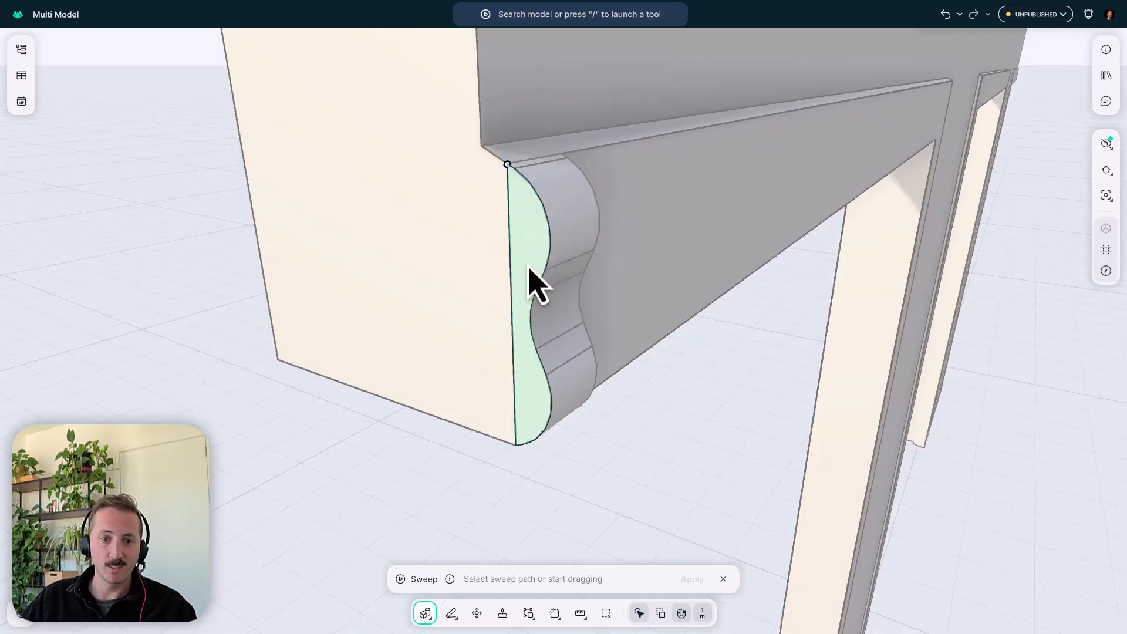
pyautogui.scroll(-3, 509, 259)
pyautogui.moveTo(541, 282); pyautogui.dragTo(471, 295, button='middle')
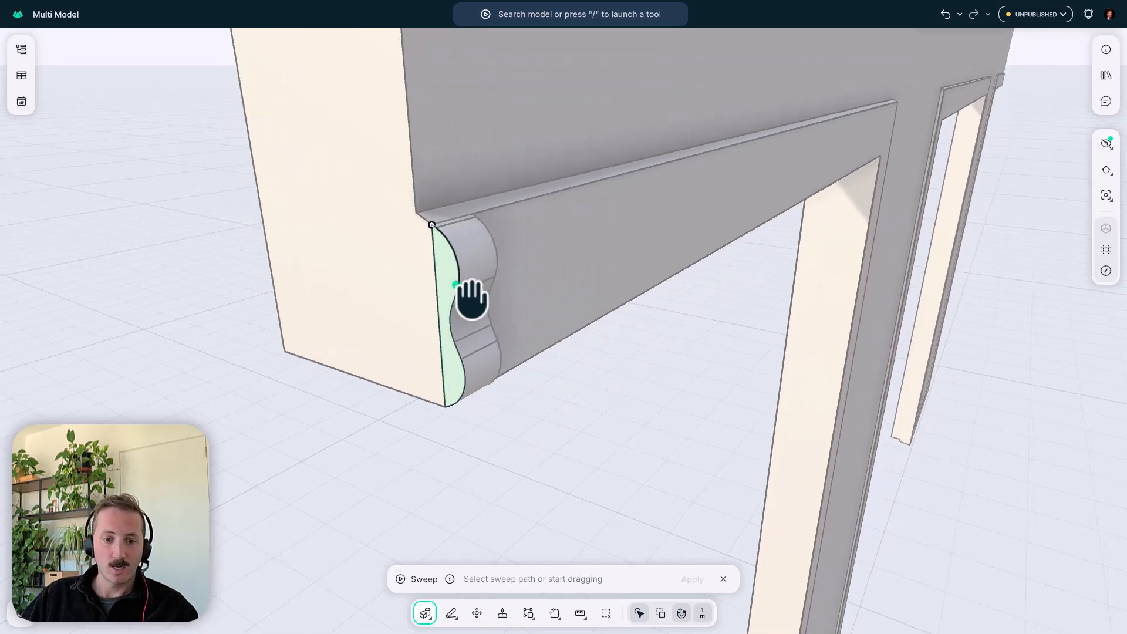
pyautogui.click(530, 199)
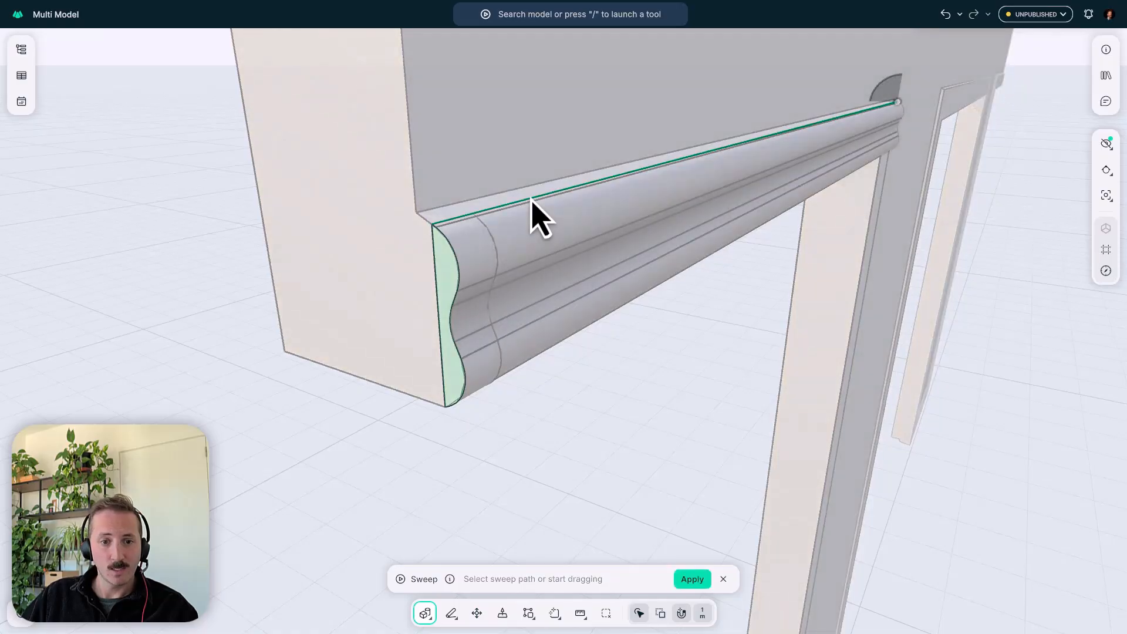
# - Extend the sweep path around the first pillar: down its near side, along its base and up its far side
pyautogui.scroll(-3, 591, 211)
pyautogui.moveTo(667, 211); pyautogui.dragTo(437, 218, button='middle')
pyautogui.scroll(-3, 498, 202)
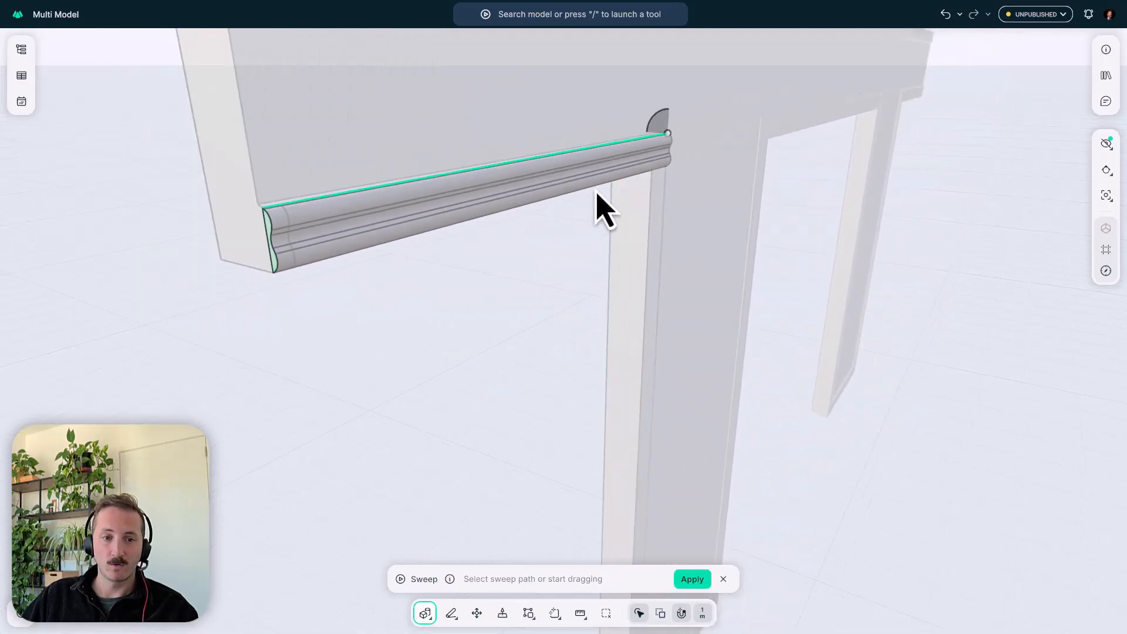
pyautogui.moveTo(594, 191); pyautogui.dragTo(528, 197, button='right')
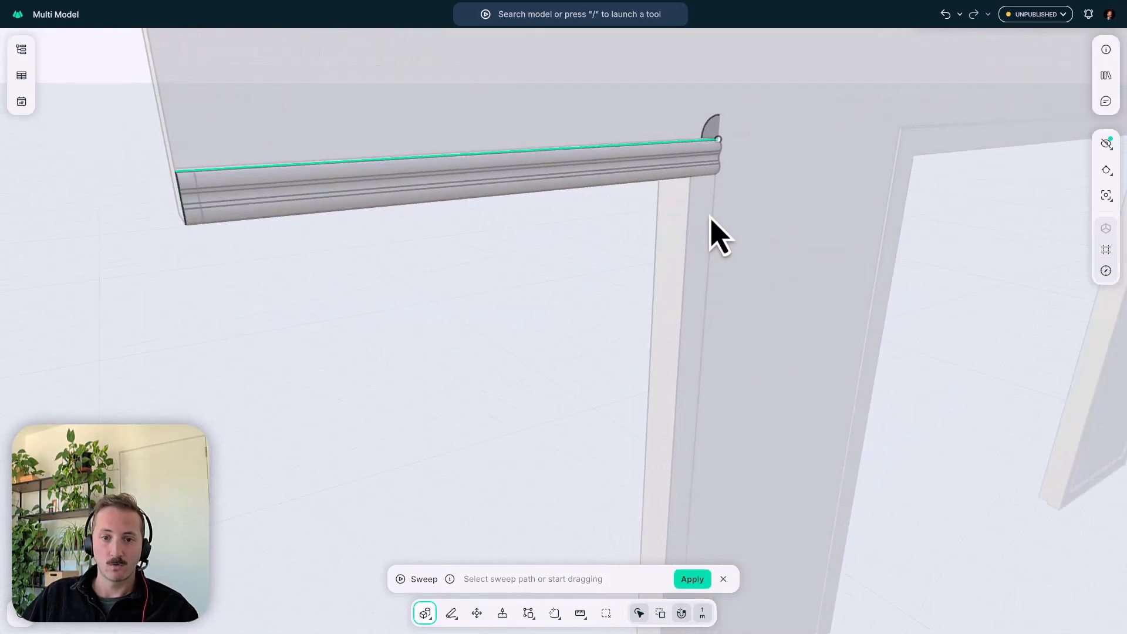
pyautogui.click(714, 219)
pyautogui.scroll(-5, 713, 219)
pyautogui.moveTo(713, 218); pyautogui.dragTo(608, 210, button='middle')
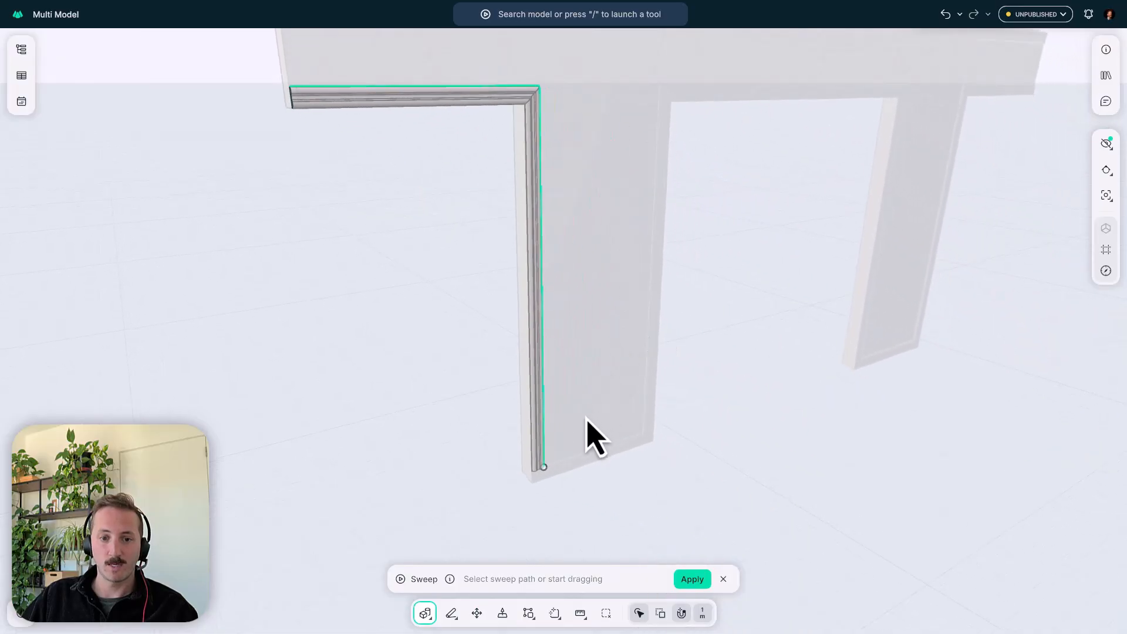
pyautogui.click(576, 455)
pyautogui.moveTo(604, 338); pyautogui.dragTo(592, 362, button='middle')
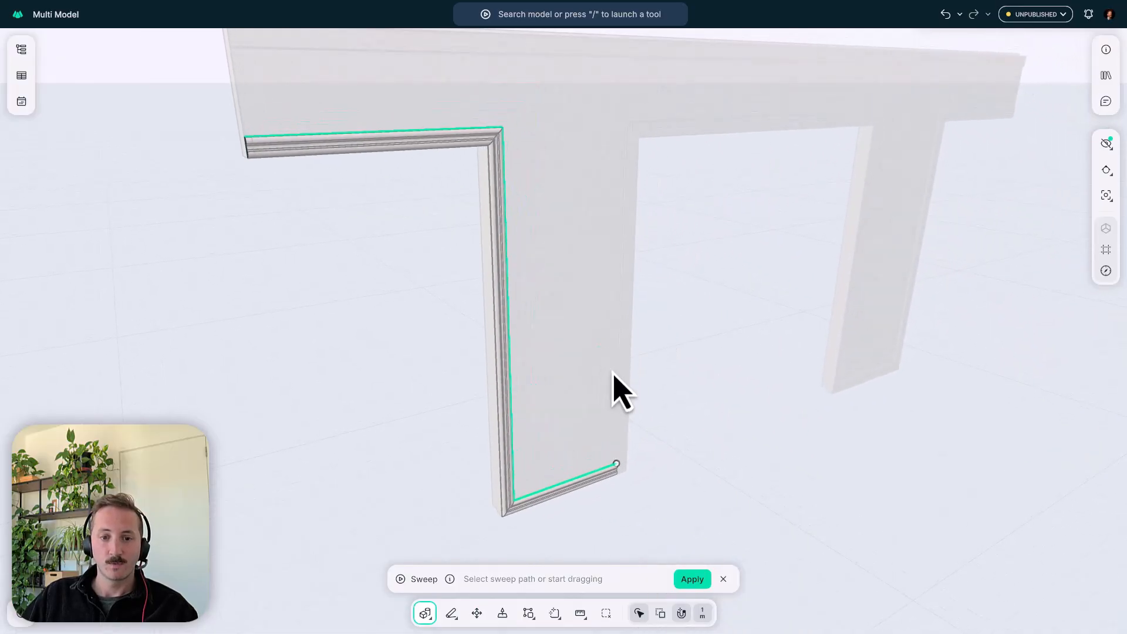
pyautogui.click(623, 377)
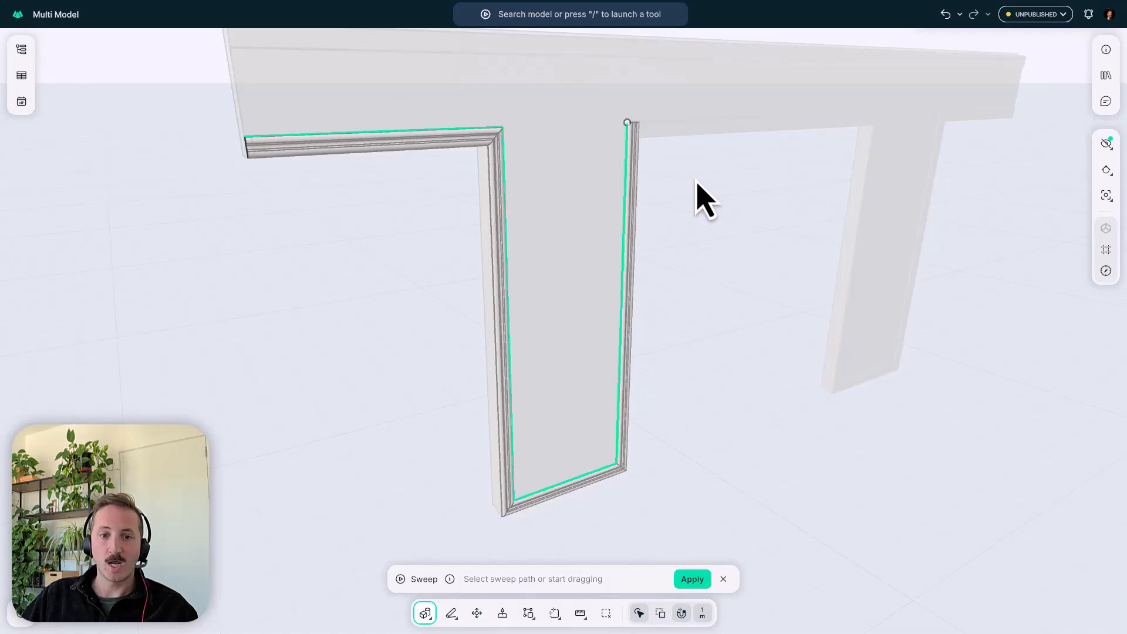
# - Continue the sweep path across the middle opening's head, down the second pillar and along its base, and apply the sweep
pyautogui.click(699, 125)
pyautogui.moveTo(878, 147); pyautogui.dragTo(767, 171, button='middle')
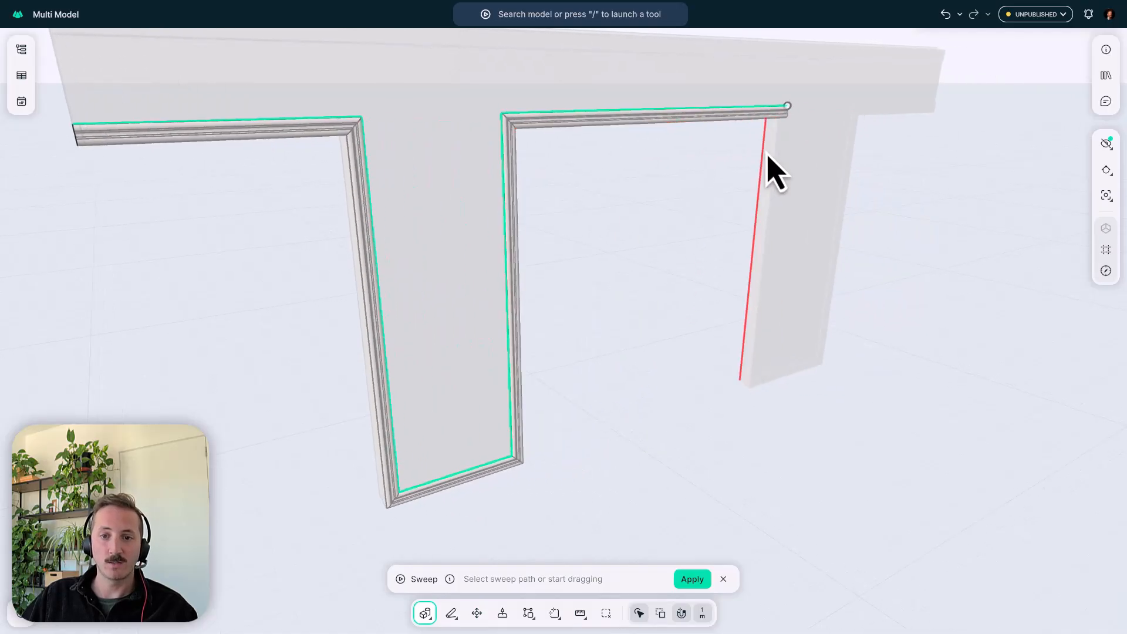
pyautogui.click(781, 172)
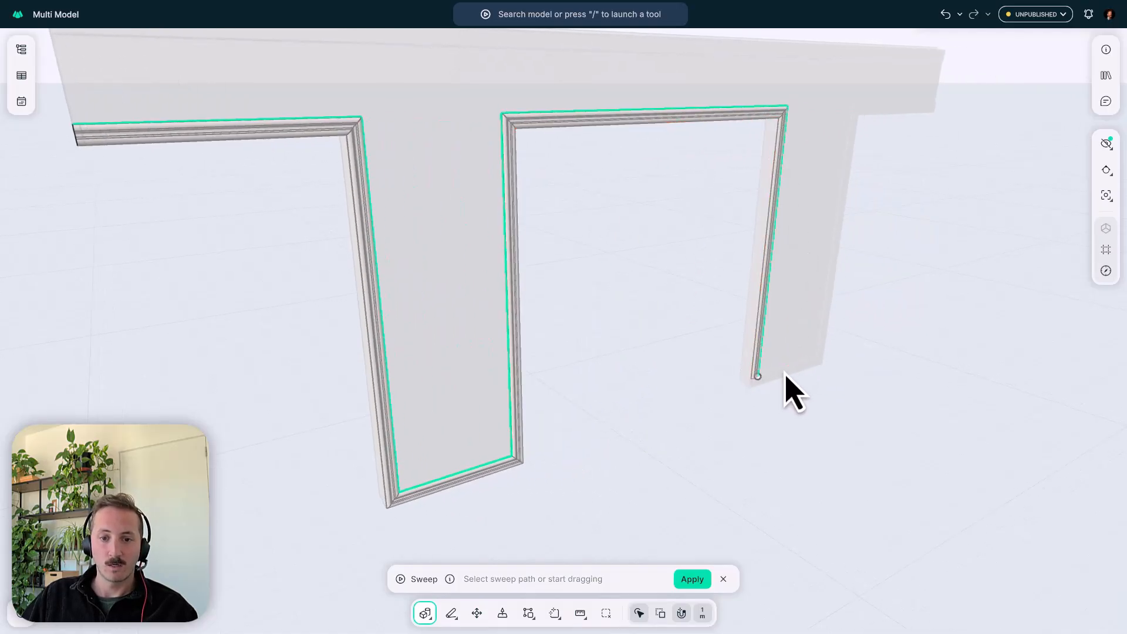
pyautogui.moveTo(775, 234); pyautogui.dragTo(699, 227, button='middle')
pyautogui.scroll(5, 691, 269)
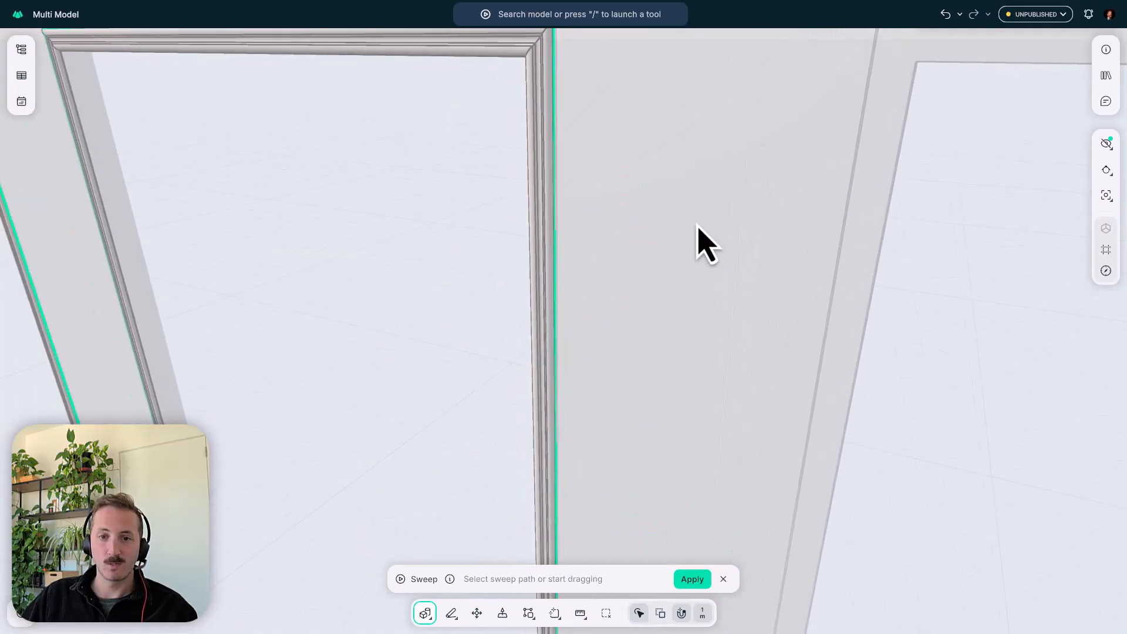
pyautogui.moveTo(762, 170); pyautogui.dragTo(611, 299, button='middle')
pyautogui.scroll(-5, 746, 170)
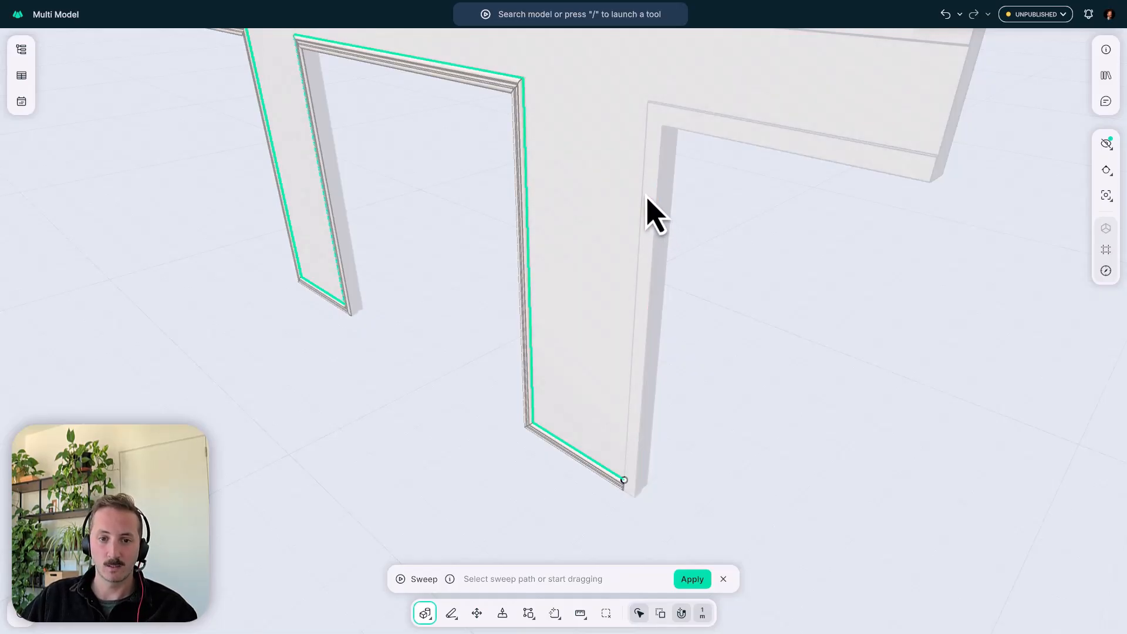
pyautogui.press('Return')
pyautogui.scroll(-5, 551, 201)
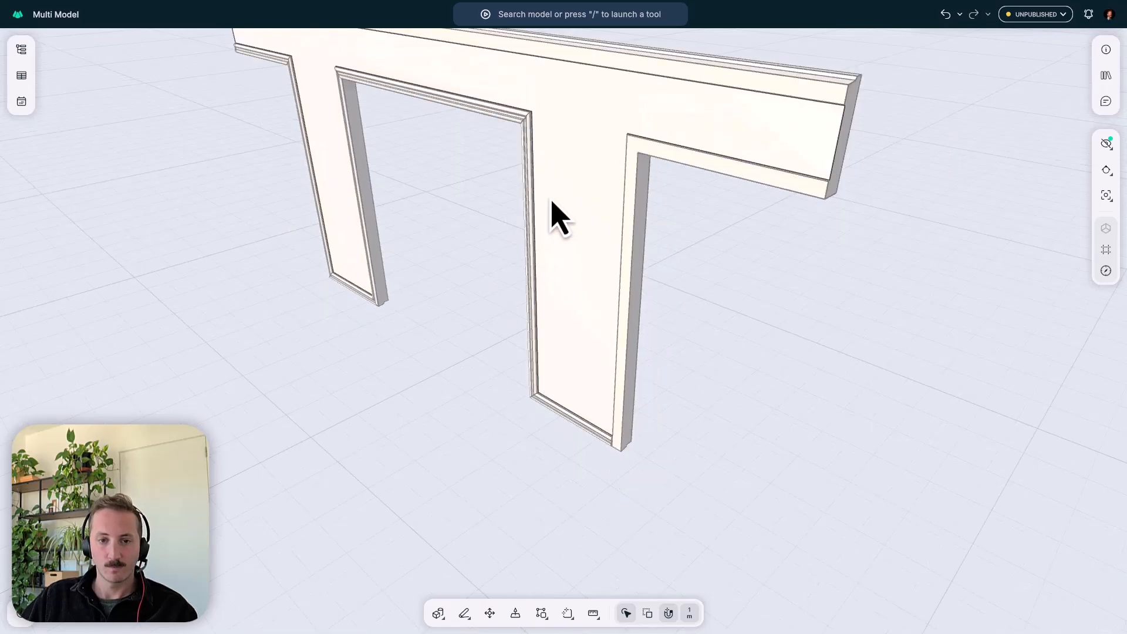
# - Delete the original short profile block at the panel's lower end corner, keeping the swept molding
pyautogui.moveTo(634, 159); pyautogui.dragTo(858, 165, button='middle')
pyautogui.scroll(4, 380, 206)
pyautogui.moveTo(379, 207); pyautogui.dragTo(514, 175, button='middle')
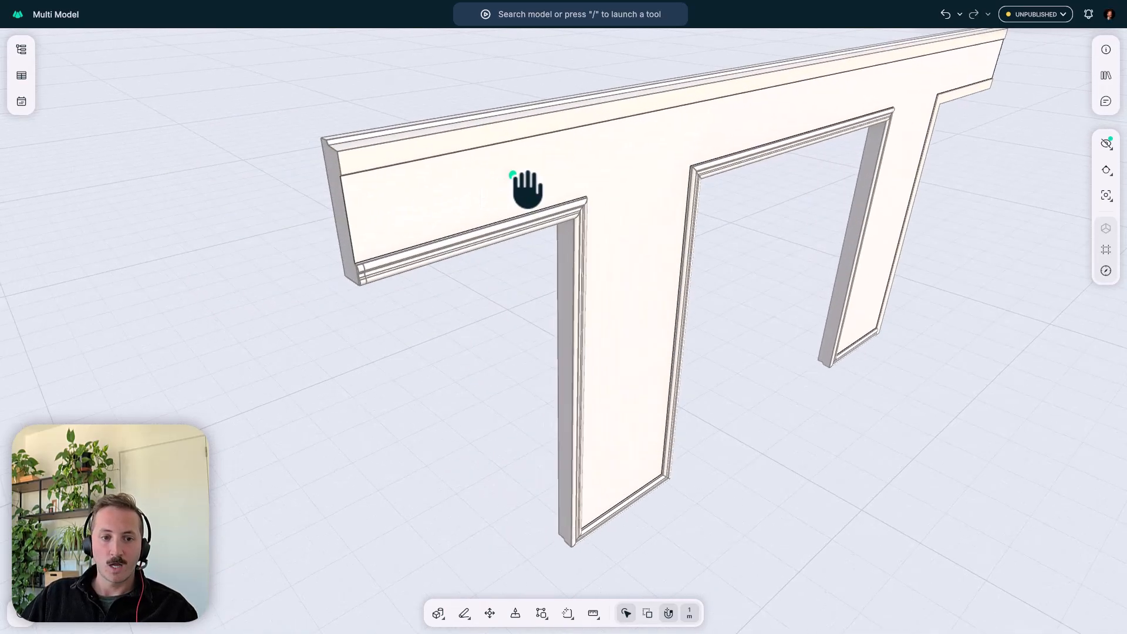
pyautogui.moveTo(305, 333); pyautogui.dragTo(382, 266)
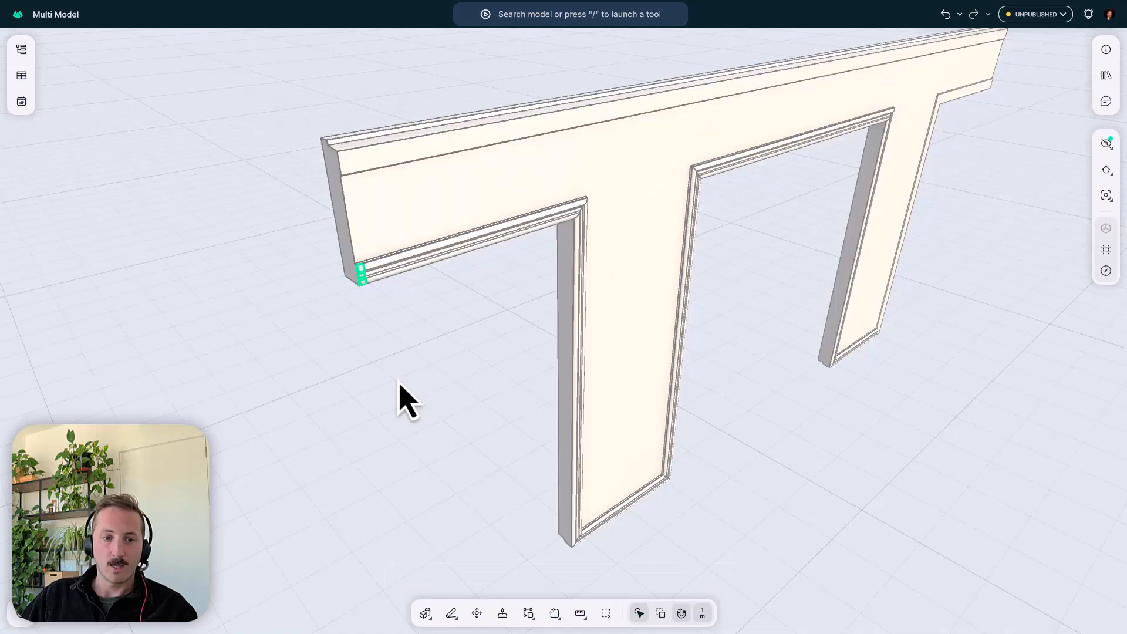
pyautogui.press('Escape')
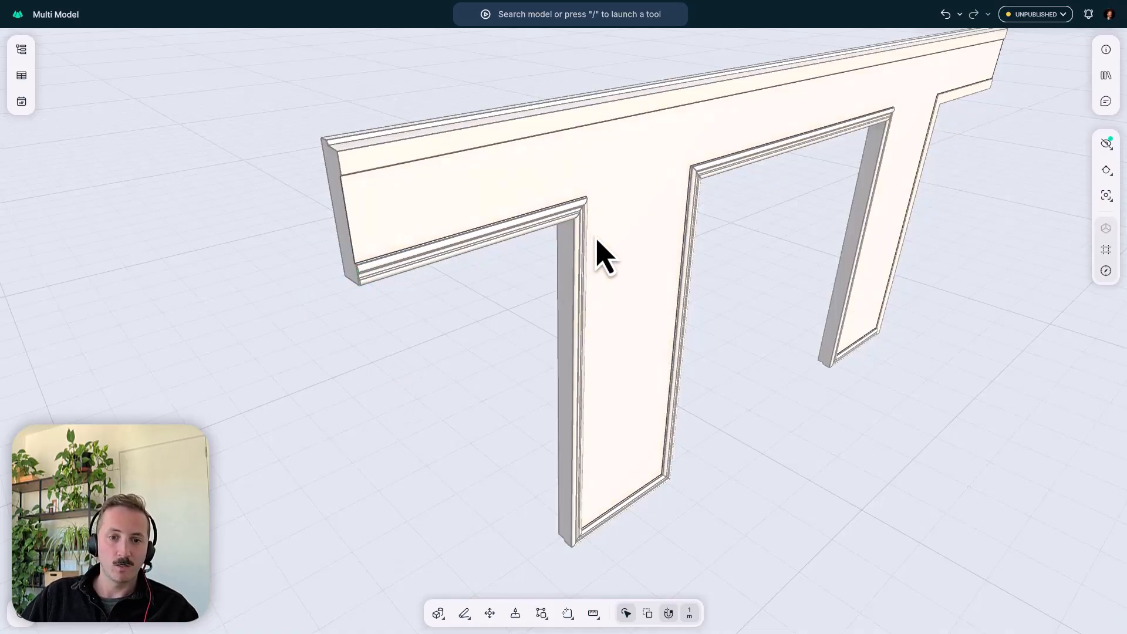
pyautogui.press('Escape')
# - Draw a multi-segment Chalk line on the panel face from the first pillar's lower part, up with a segment about 1218 mm long, and across the header
pyautogui.moveTo(647, 286); pyautogui.dragTo(578, 277, button='middle')
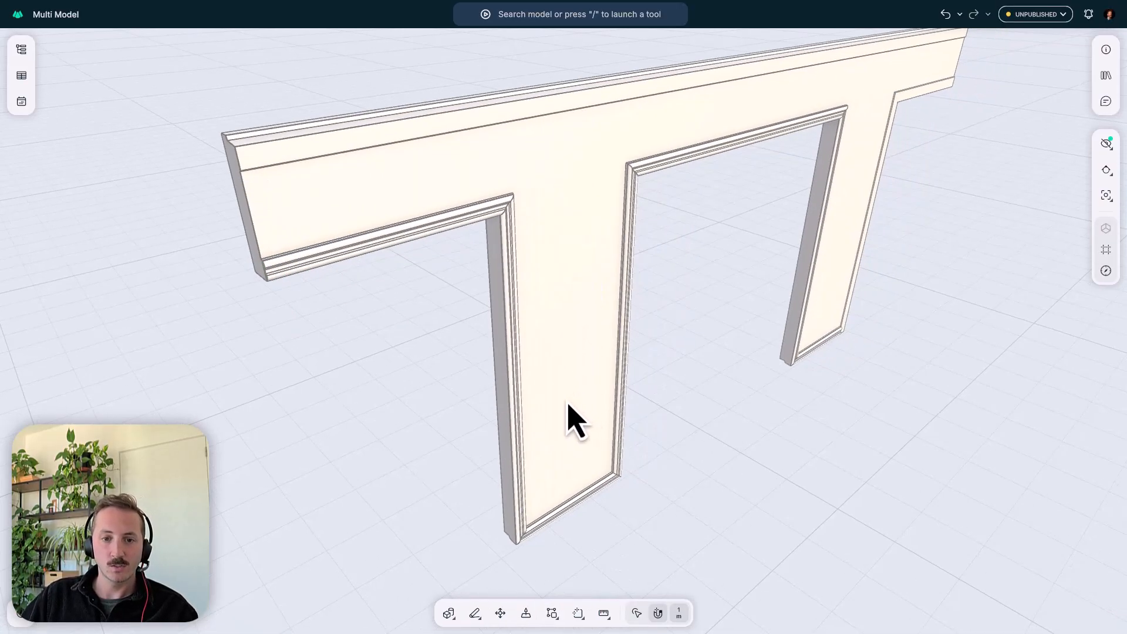
pyautogui.click(474, 614)
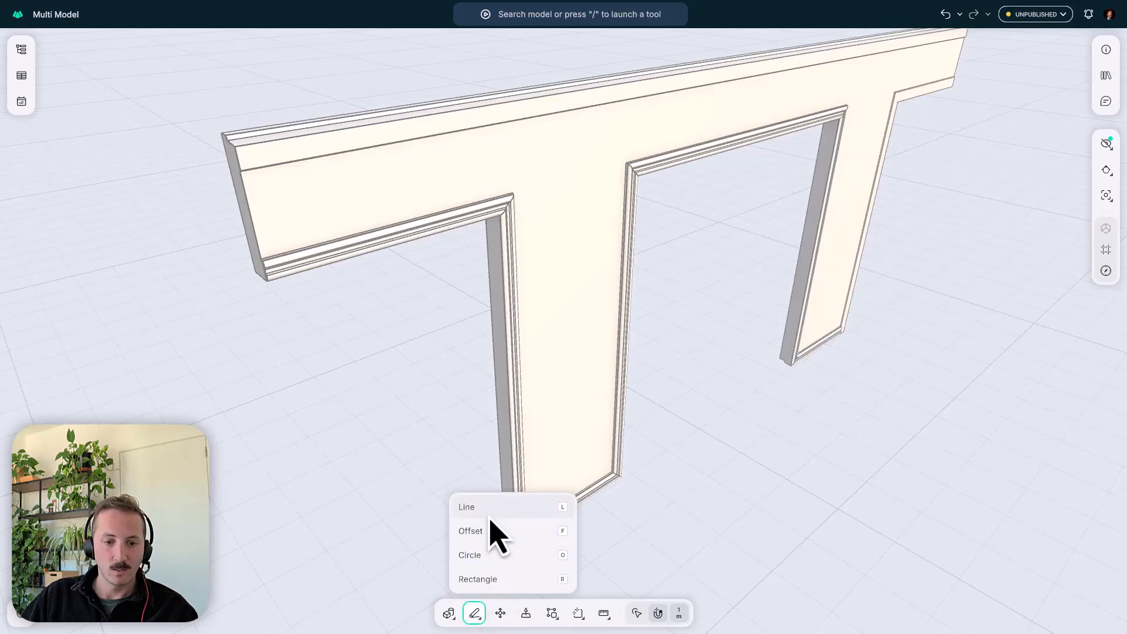
pyautogui.click(482, 554)
pyautogui.moveTo(567, 464); pyautogui.dragTo(583, 322)
pyautogui.click(539, 186)
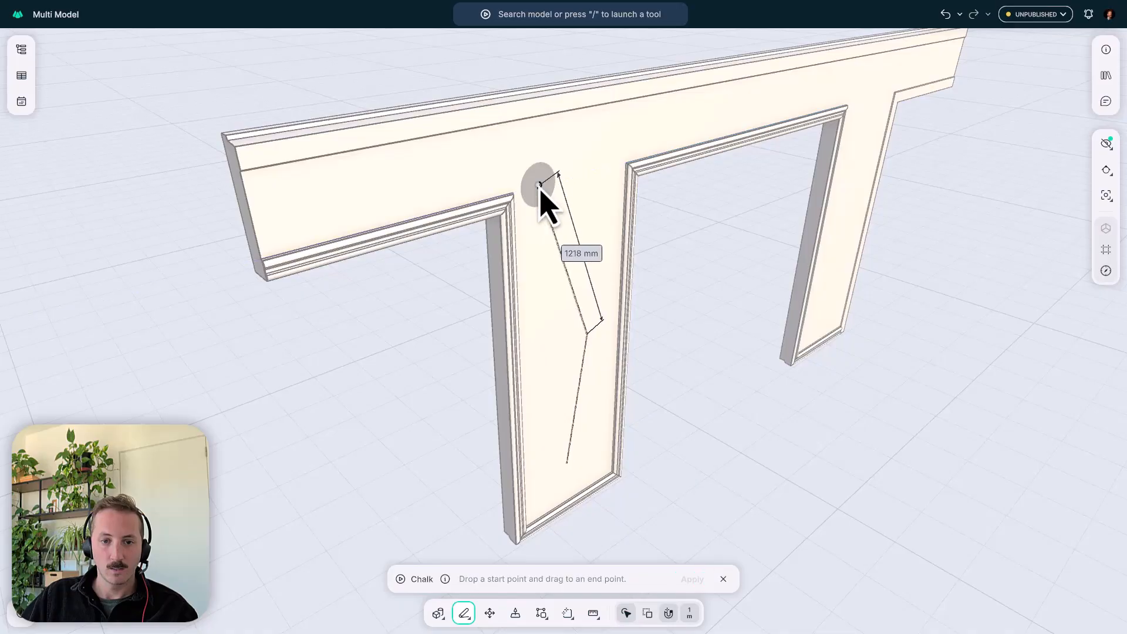
pyautogui.click(568, 140)
pyautogui.doubleClick(861, 116)
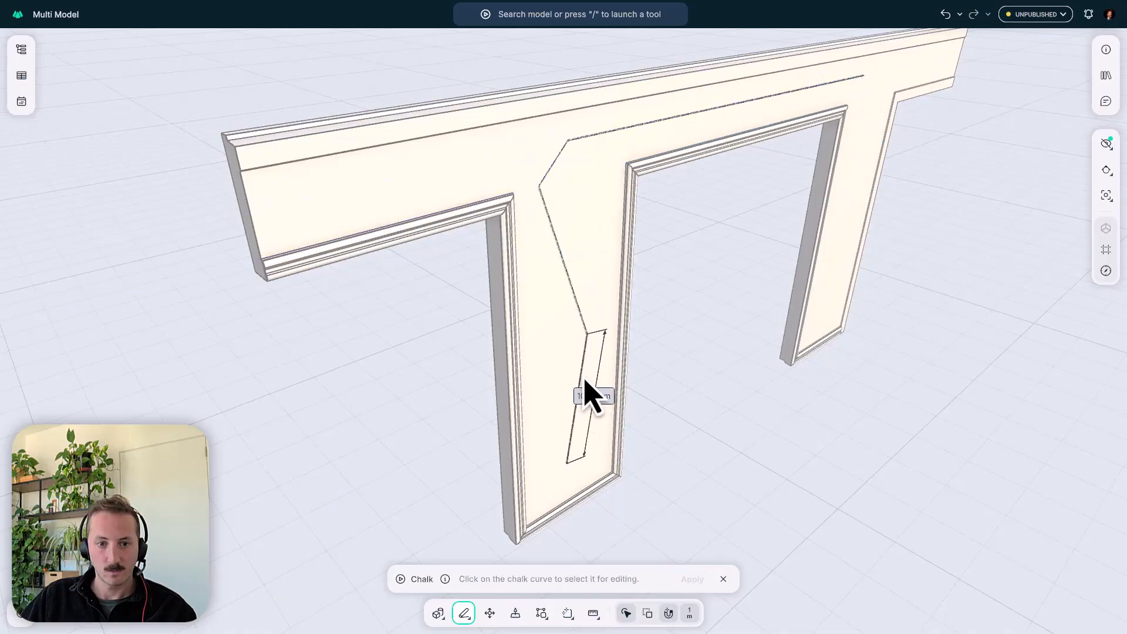
# - Bend the chalk line's pillar segments into opposing arcs and round its corner into the straight header run
pyautogui.click(583, 378)
pyautogui.moveTo(578, 399); pyautogui.dragTo(593, 409)
pyautogui.moveTo(594, 411); pyautogui.dragTo(496, 200, button='middle')
pyautogui.scroll(5, 555, 148)
pyautogui.click(526, 151)
pyautogui.moveTo(522, 158); pyautogui.dragTo(503, 141)
pyautogui.click(499, 252)
pyautogui.moveTo(557, 406); pyautogui.dragTo(538, 420)
pyautogui.scroll(-5, 531, 421)
pyautogui.moveTo(572, 406); pyautogui.dragTo(558, 244, button='middle')
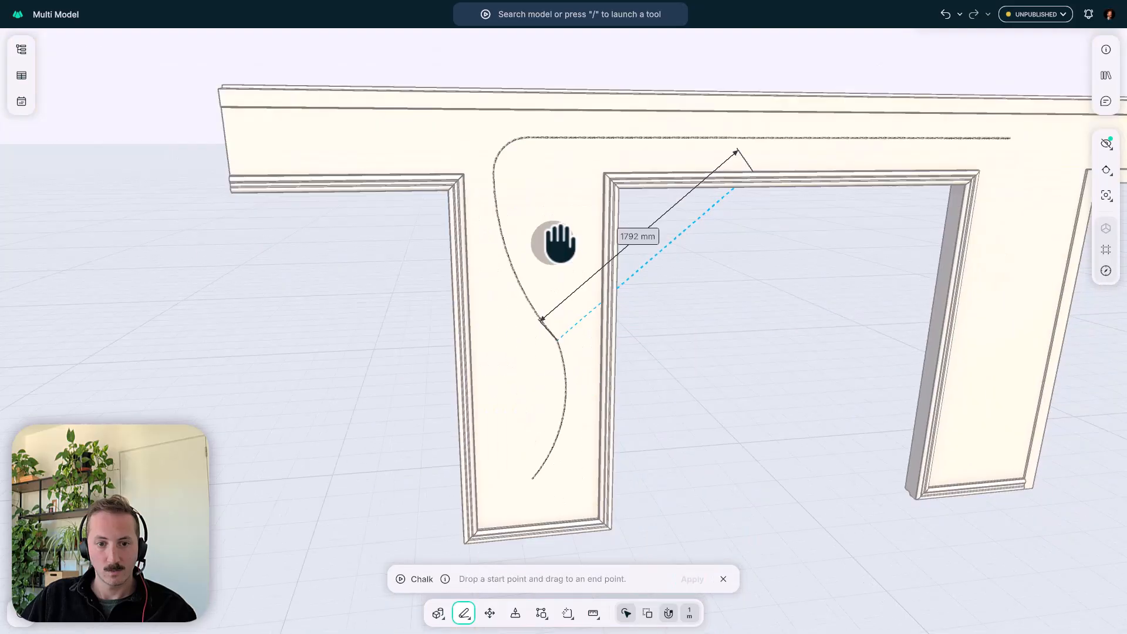
# - Smooth the chalk curve's junction between the two arcs on the first pillar and finish the Chalk line
pyautogui.scroll(4, 568, 381)
pyautogui.click(562, 408)
pyautogui.moveTo(561, 441); pyautogui.dragTo(584, 440)
pyautogui.scroll(-3, 565, 197)
pyautogui.scroll(-5, 570, 176)
pyautogui.moveTo(553, 251)
pyautogui.mouseDown(button='middle')
pyautogui.moveTo(607, 269)
pyautogui.moveTo(614, 239)
pyautogui.moveTo(568, 251)
pyautogui.moveTo(603, 213)
pyautogui.mouseUp(button='middle')
pyautogui.click(656, 339)
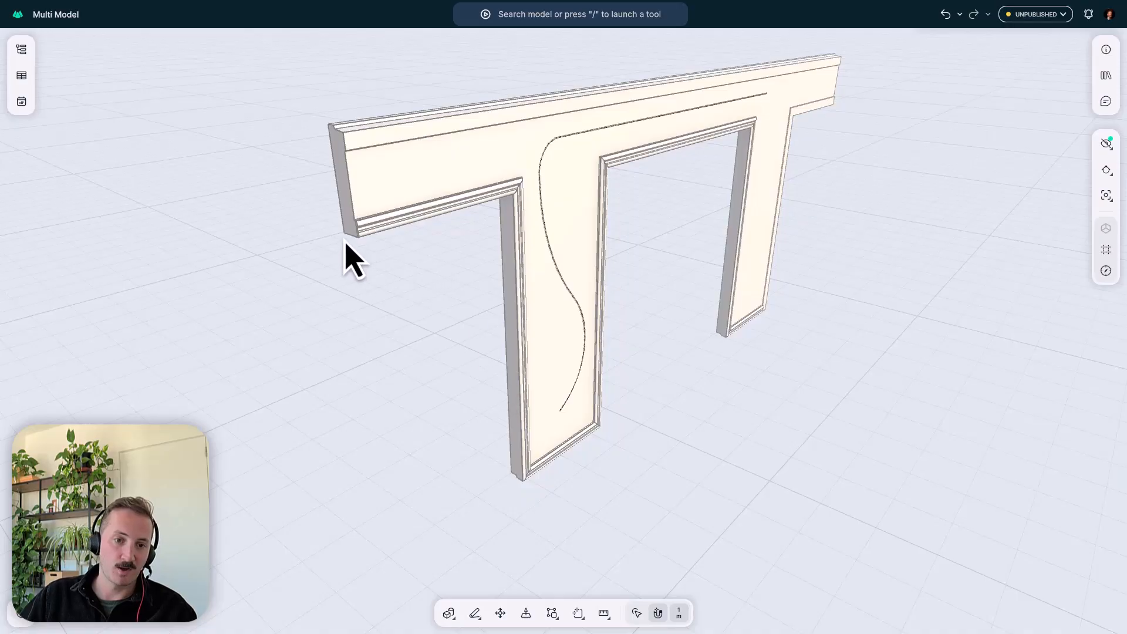
# - Sweep the molding's end profile, anchored midway along its flat back edge, along the chalk curve's lowest arc on the first pillar
pyautogui.scroll(10, 359, 244)
pyautogui.moveTo(379, 212); pyautogui.dragTo(455, 222, button='middle')
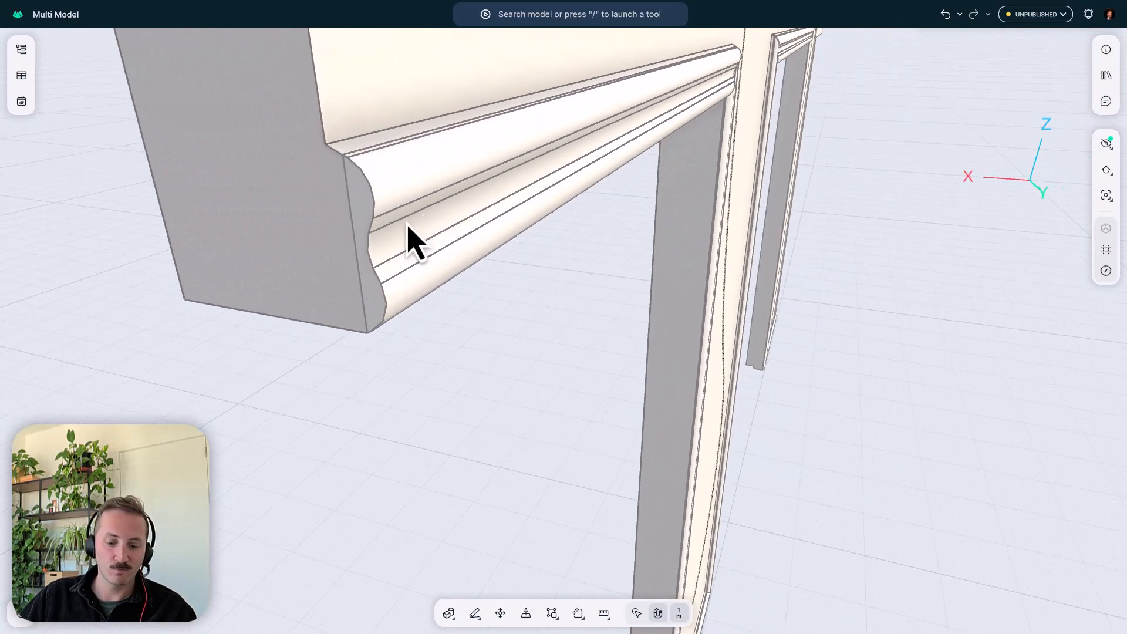
pyautogui.click(359, 202)
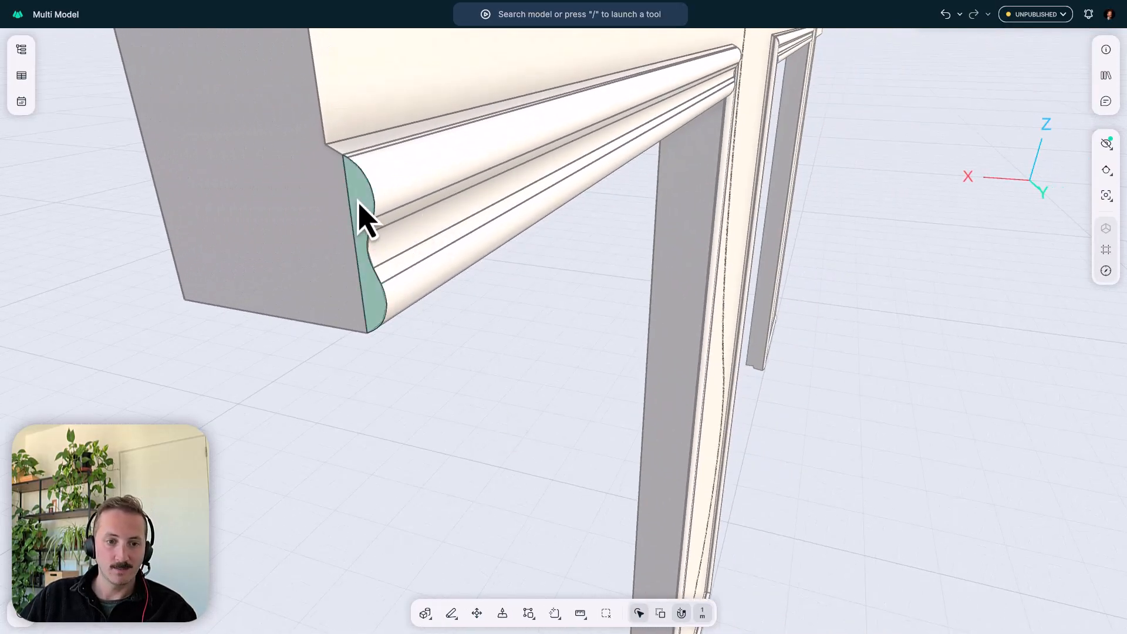
pyautogui.click(425, 613)
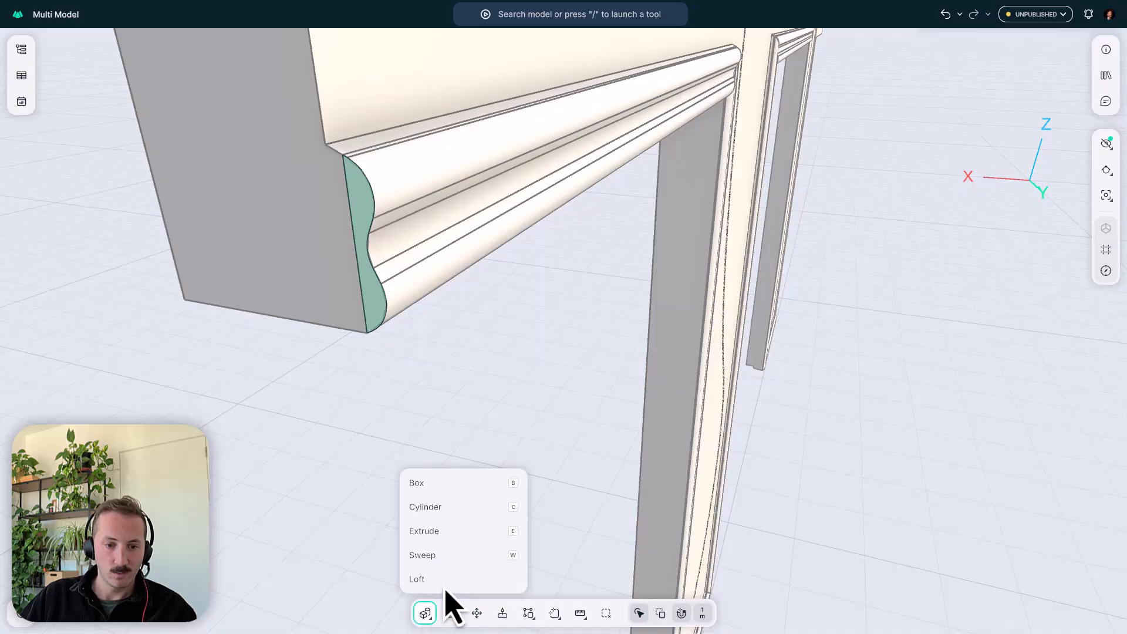
pyautogui.click(450, 552)
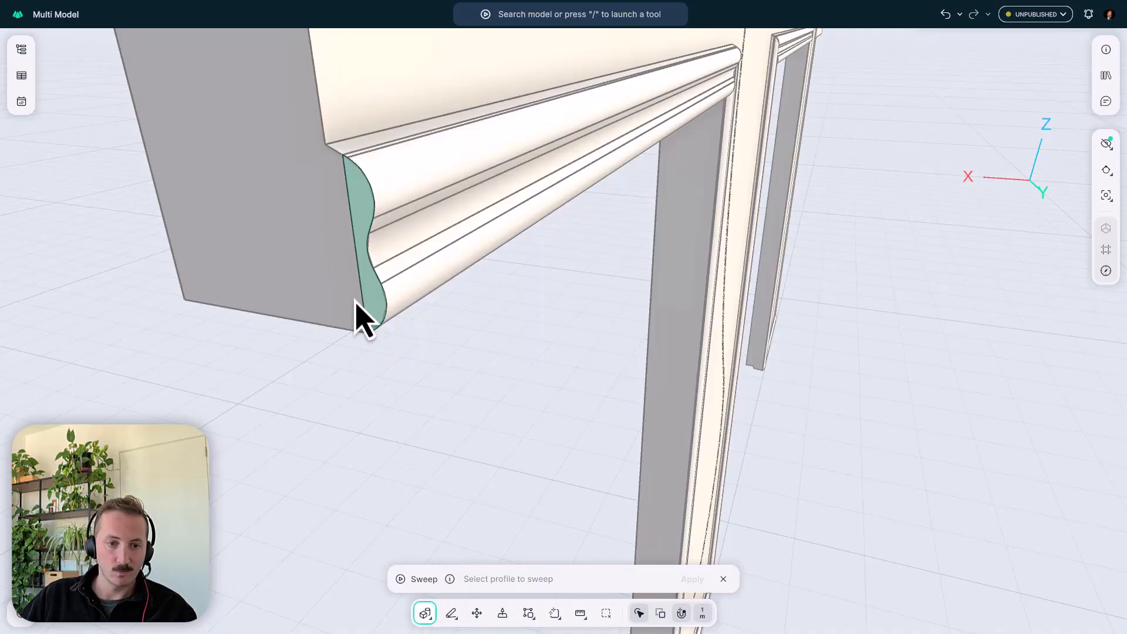
pyautogui.click(355, 249)
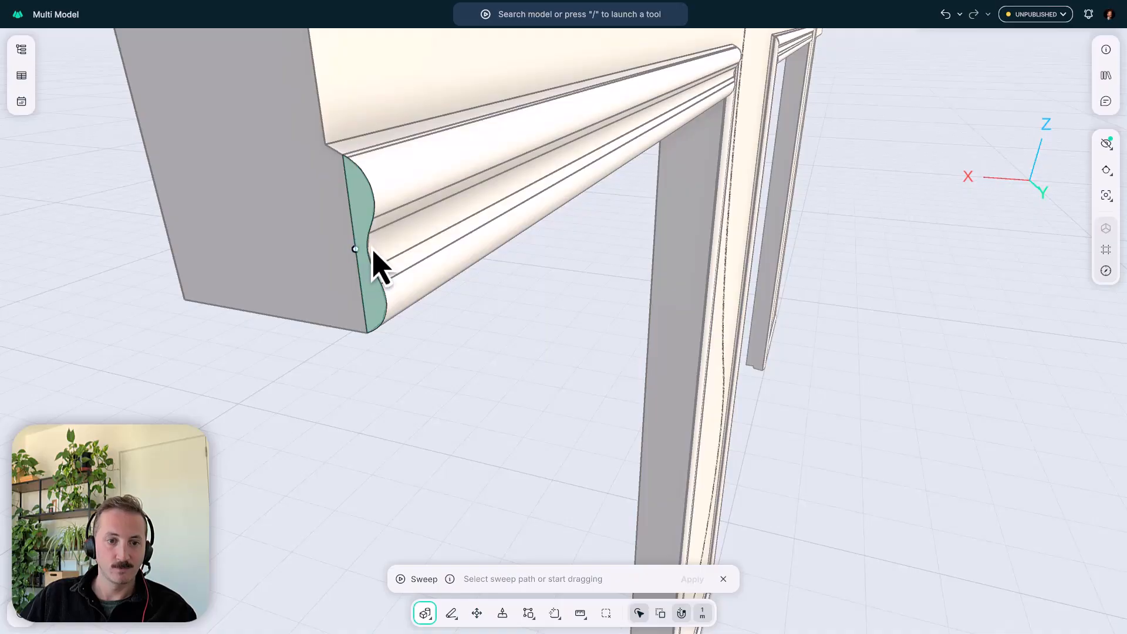
pyautogui.scroll(-8, 360, 258)
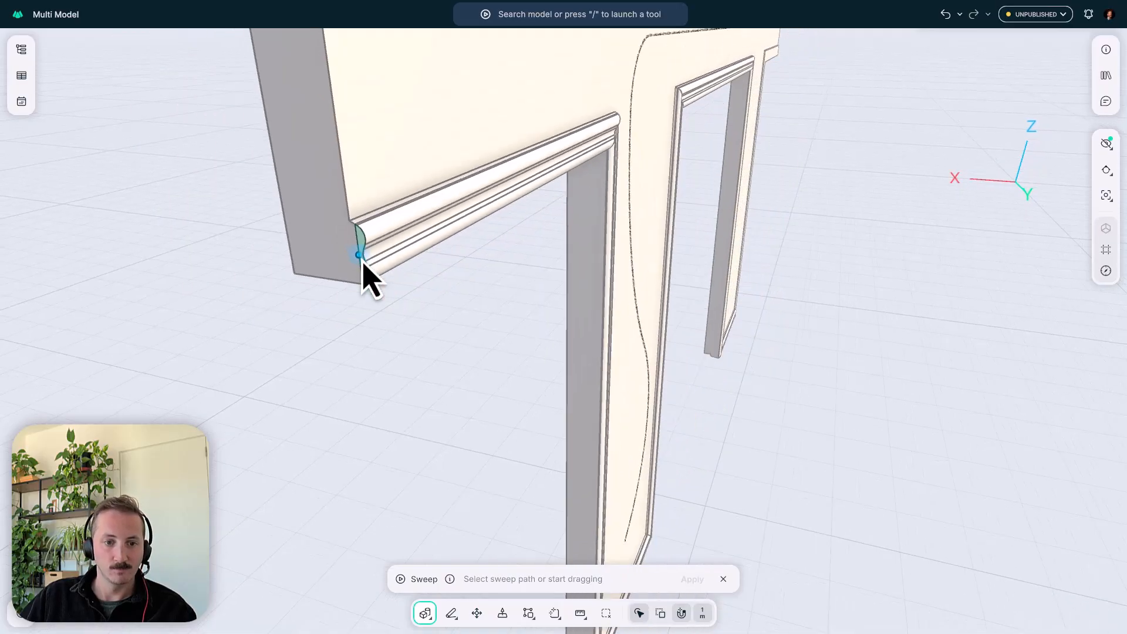
pyautogui.moveTo(453, 174); pyautogui.dragTo(400, 187, button='middle')
pyautogui.scroll(-5, 452, 154)
pyautogui.scroll(8, 319, 164)
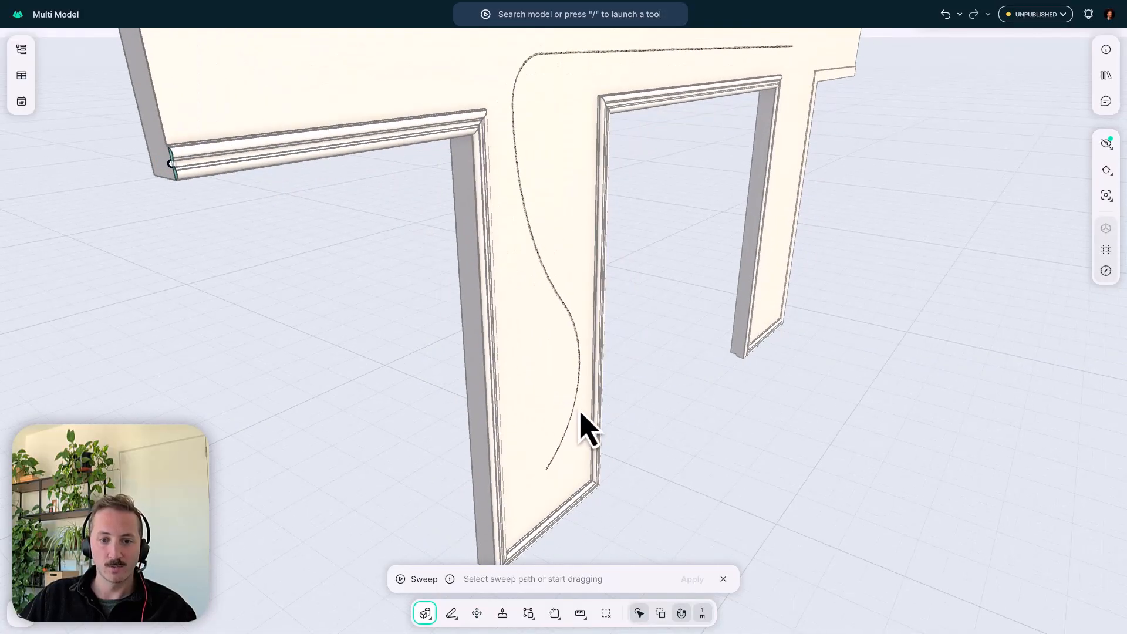
pyautogui.moveTo(558, 380); pyautogui.dragTo(510, 385, button='right')
pyautogui.click(584, 412)
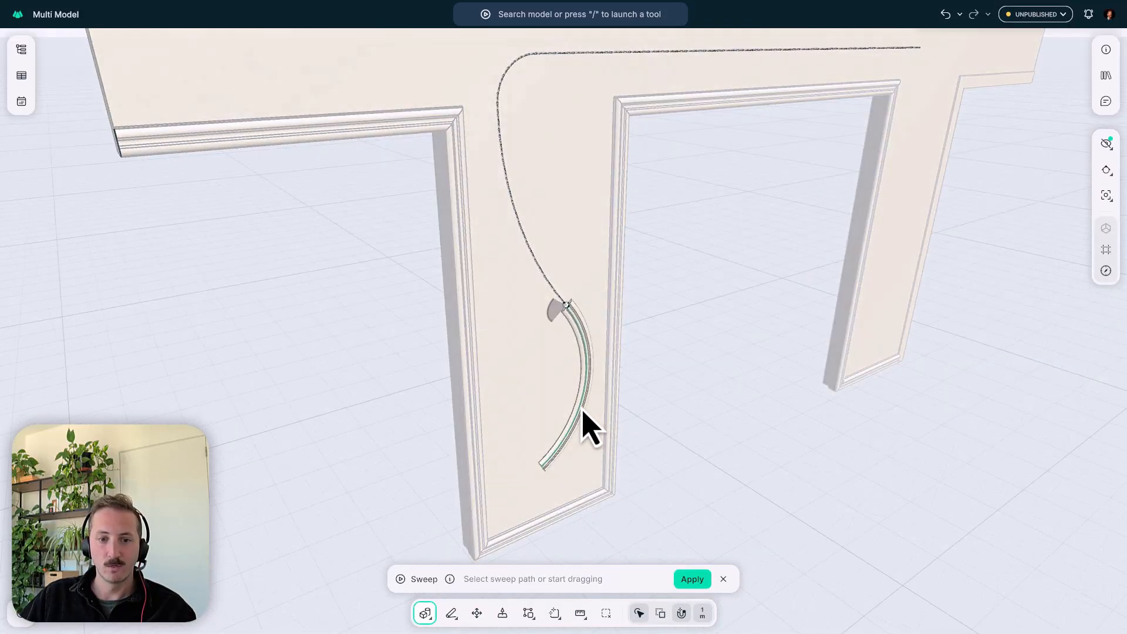
# - Try rotating the swept profile around the path at the upper end of the lowest arc, ending at 0°
pyautogui.scroll(5, 583, 370)
pyautogui.moveTo(594, 373); pyautogui.dragTo(609, 337, button='middle')
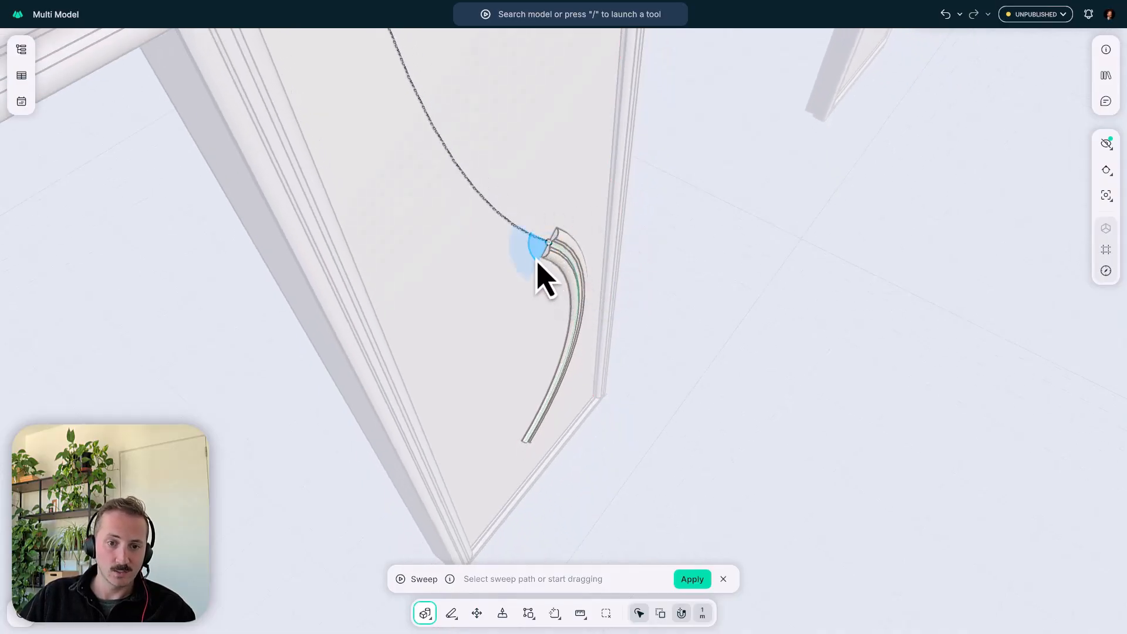
pyautogui.moveTo(536, 260); pyautogui.dragTo(494, 314)
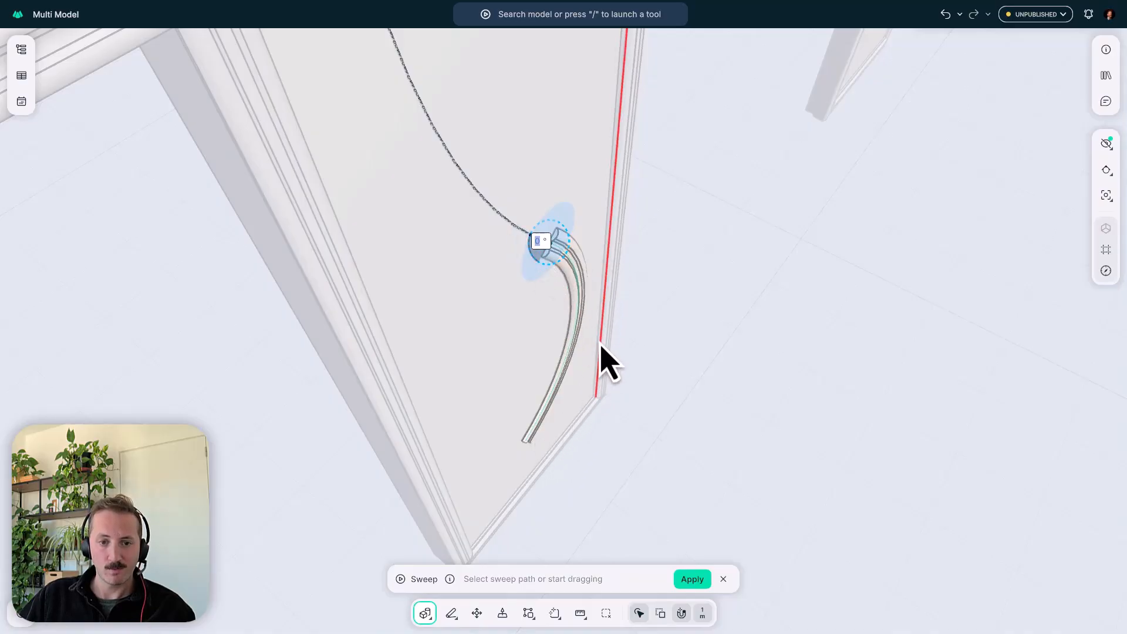
pyautogui.moveTo(557, 278); pyautogui.dragTo(558, 269, button='right')
pyautogui.scroll(-5, 559, 270)
pyautogui.moveTo(589, 256); pyautogui.dragTo(601, 296, button='middle')
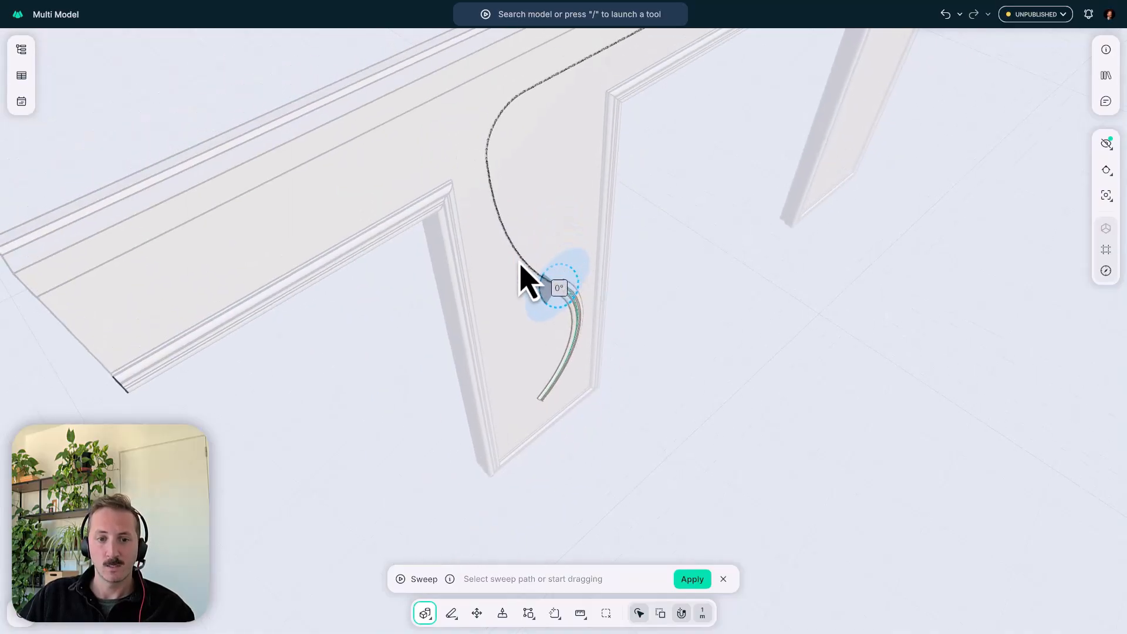
# - Extend the sweep along the chalk curve's upper arc and its rounded corner into the header
pyautogui.moveTo(519, 262); pyautogui.dragTo(479, 218, button='right')
pyautogui.click(511, 244)
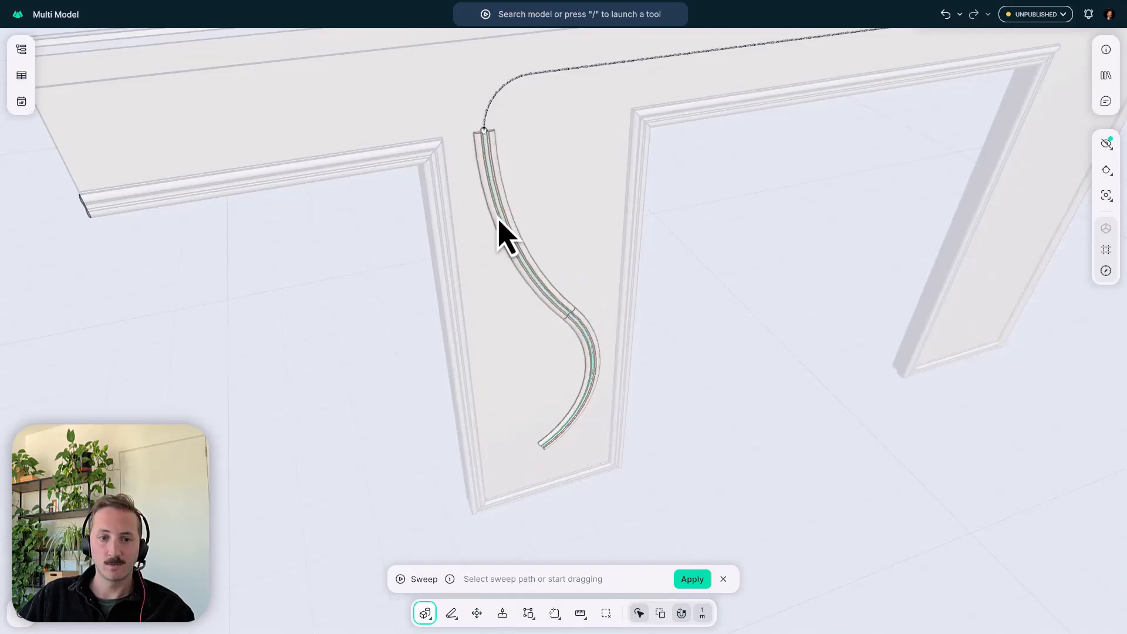
pyautogui.click(490, 114)
pyautogui.scroll(-4, 583, 119)
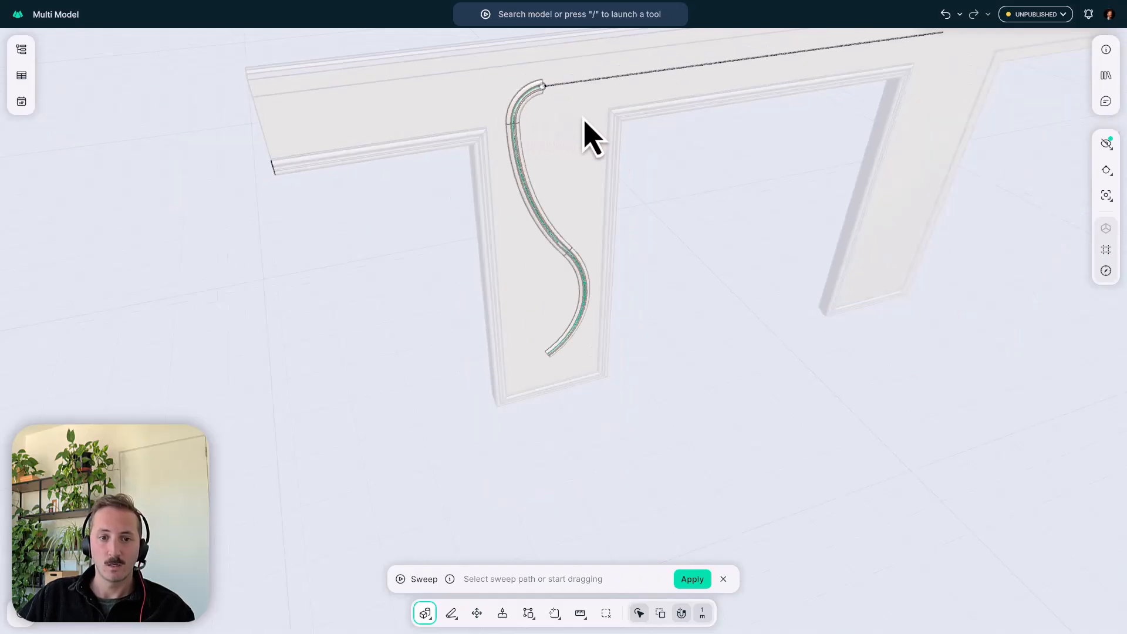
# - Pull the sweep's open end straight along the header chalk line, stopping just before the middle window opening
pyautogui.moveTo(584, 119); pyautogui.dragTo(463, 246, button='right')
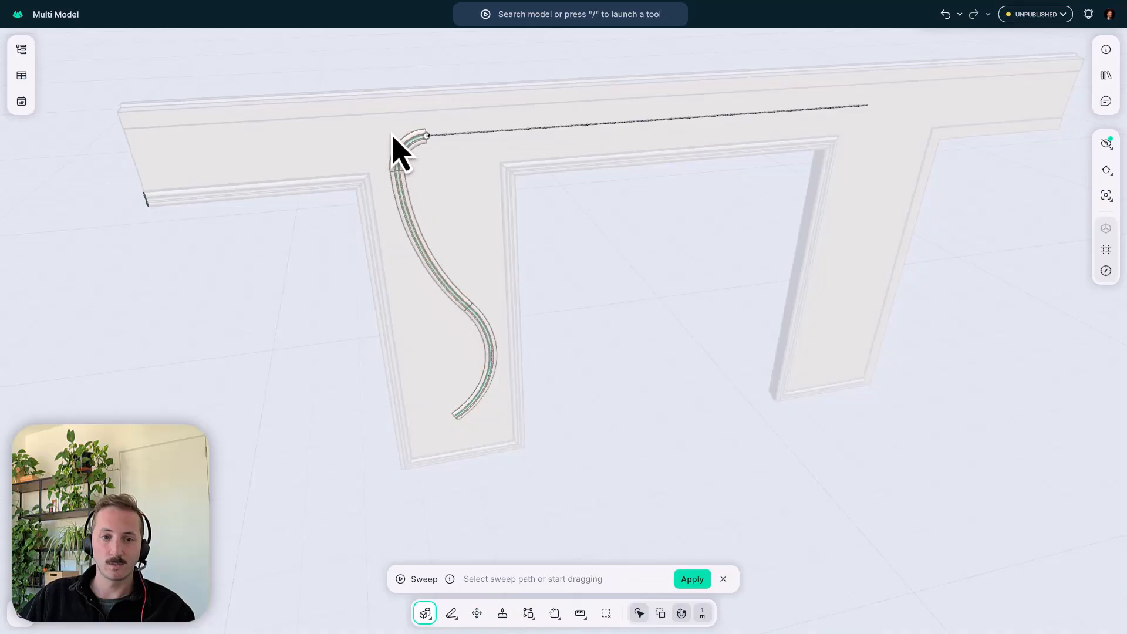
pyautogui.scroll(5, 467, 145)
pyautogui.moveTo(470, 143); pyautogui.dragTo(476, 183, button='right')
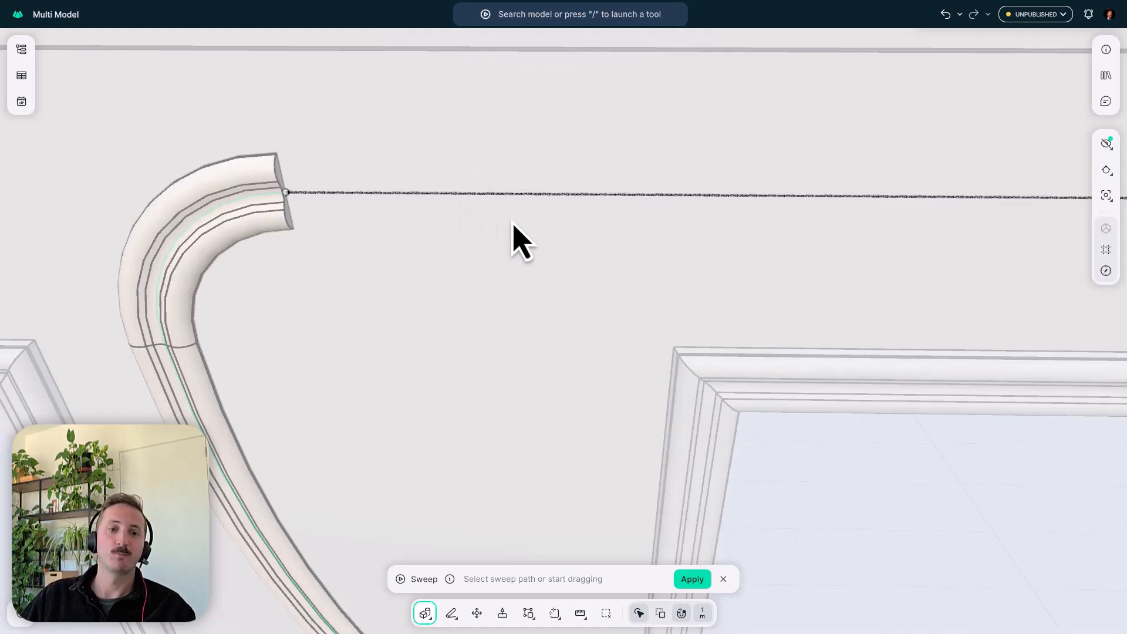
pyautogui.scroll(-4, 512, 238)
pyautogui.moveTo(503, 238); pyautogui.dragTo(345, 249, button='middle')
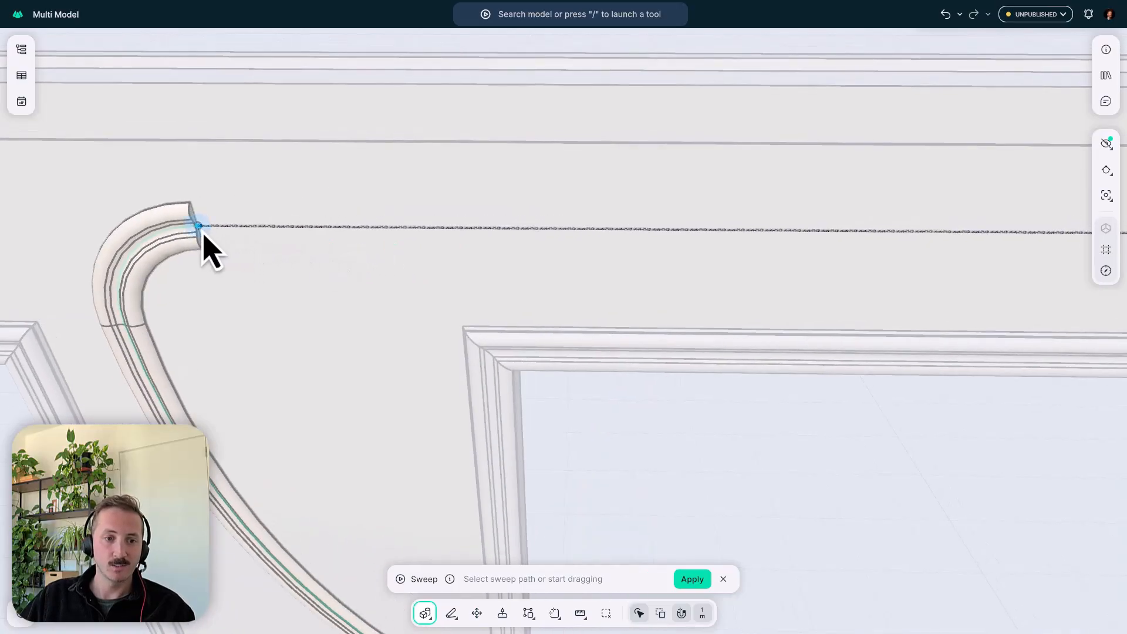
pyautogui.moveTo(202, 235); pyautogui.dragTo(455, 234)
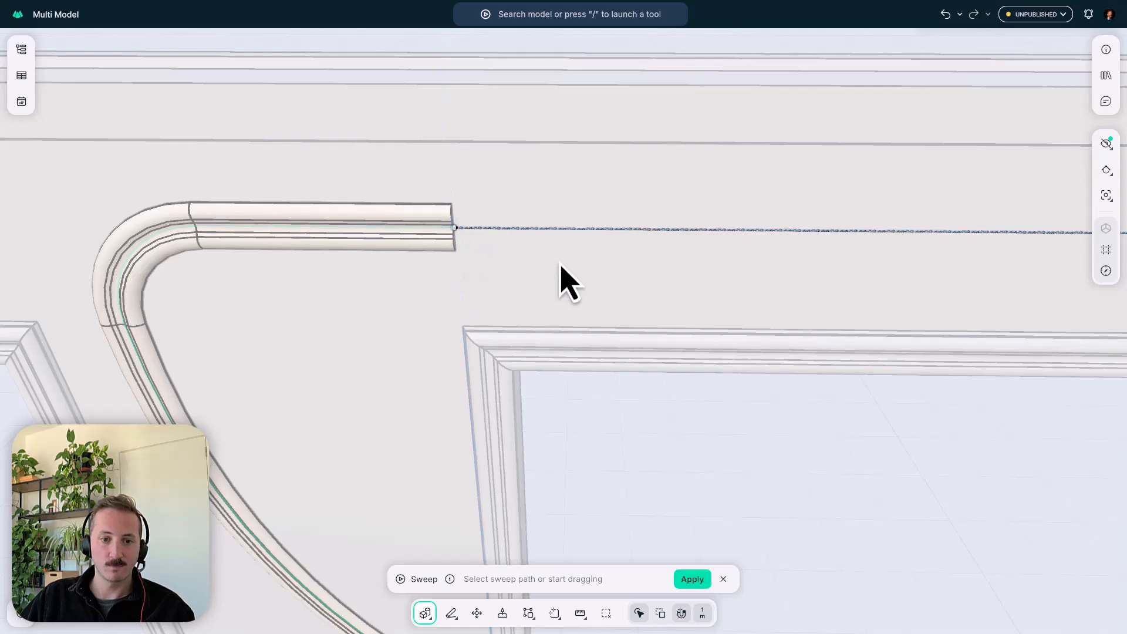
# - Continue the sweep freehand in a zigzag below and above the header chalk line, extend it to the line's end and apply it
pyautogui.moveTo(488, 241); pyautogui.dragTo(354, 236, button='middle')
pyautogui.moveTo(327, 231)
pyautogui.mouseDown()
pyautogui.moveTo(561, 291)
pyautogui.moveTo(884, 202)
pyautogui.mouseUp()
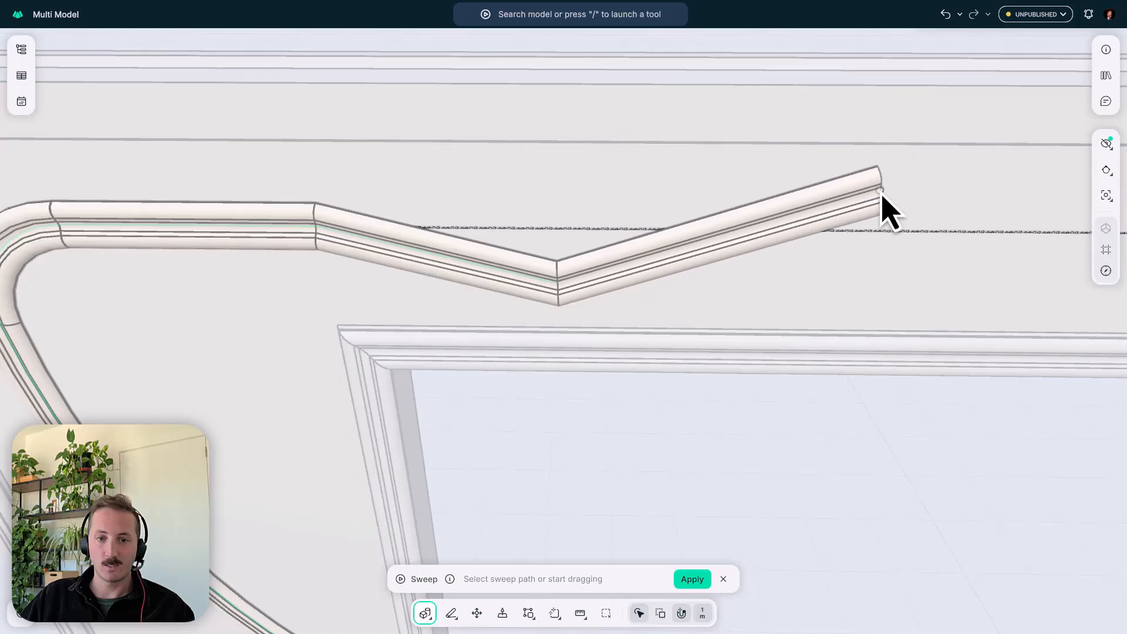
pyautogui.moveTo(875, 282); pyautogui.dragTo(593, 188, button='middle')
pyautogui.moveTo(581, 171); pyautogui.dragTo(812, 204)
pyautogui.scroll(-5, 812, 205)
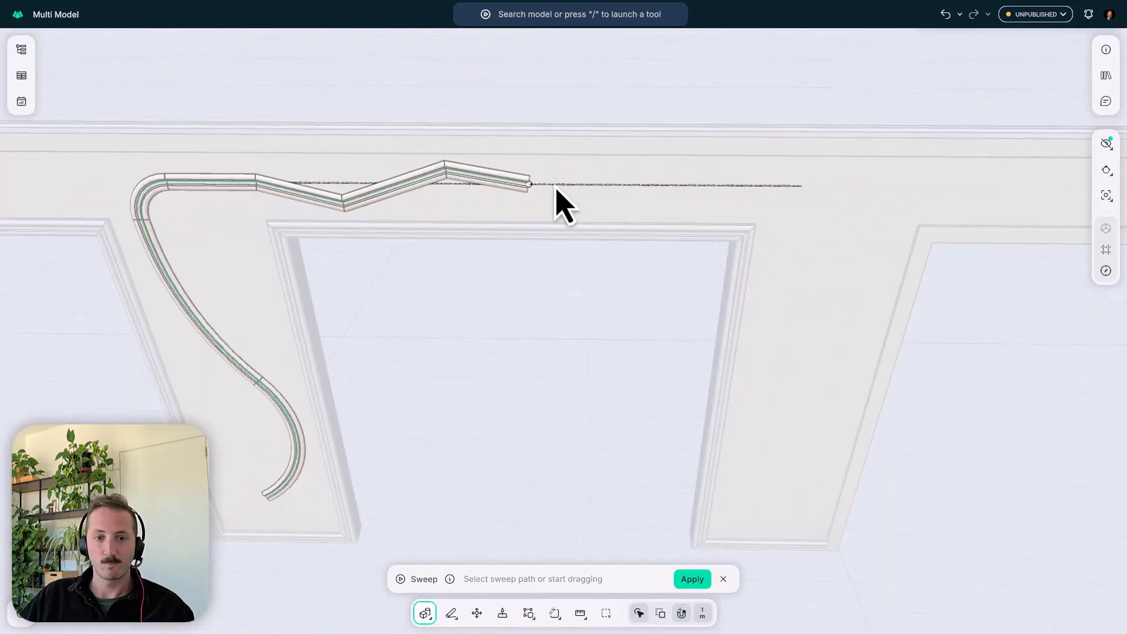
pyautogui.moveTo(539, 189); pyautogui.dragTo(805, 204)
pyautogui.press('Return')
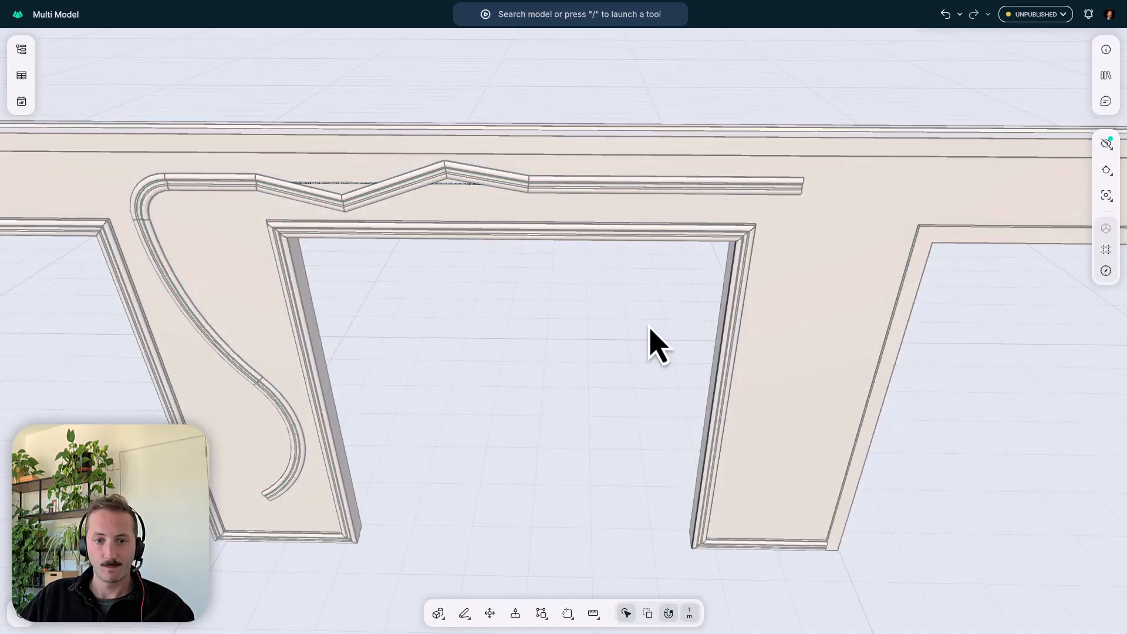
# - Unhide the rest of the building around the isolated facade panel and bring the whole tower into view
pyautogui.moveTo(563, 317)
pyautogui.mouseDown(button='middle')
pyautogui.moveTo(616, 299)
pyautogui.moveTo(637, 273)
pyautogui.mouseUp(button='middle')
pyautogui.scroll(-5, 637, 274)
pyautogui.moveTo(561, 212); pyautogui.dragTo(463, 256, button='middle')
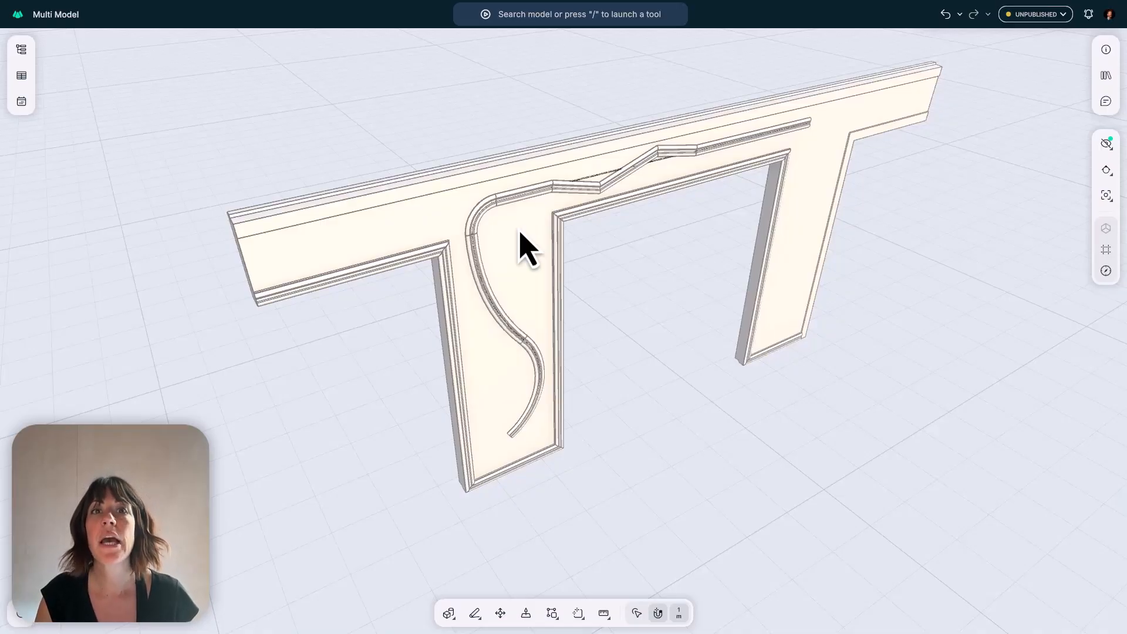
pyautogui.moveTo(521, 235)
pyautogui.mouseDown(button='middle')
pyautogui.moveTo(563, 169)
pyautogui.moveTo(541, 228)
pyautogui.mouseUp(button='middle')
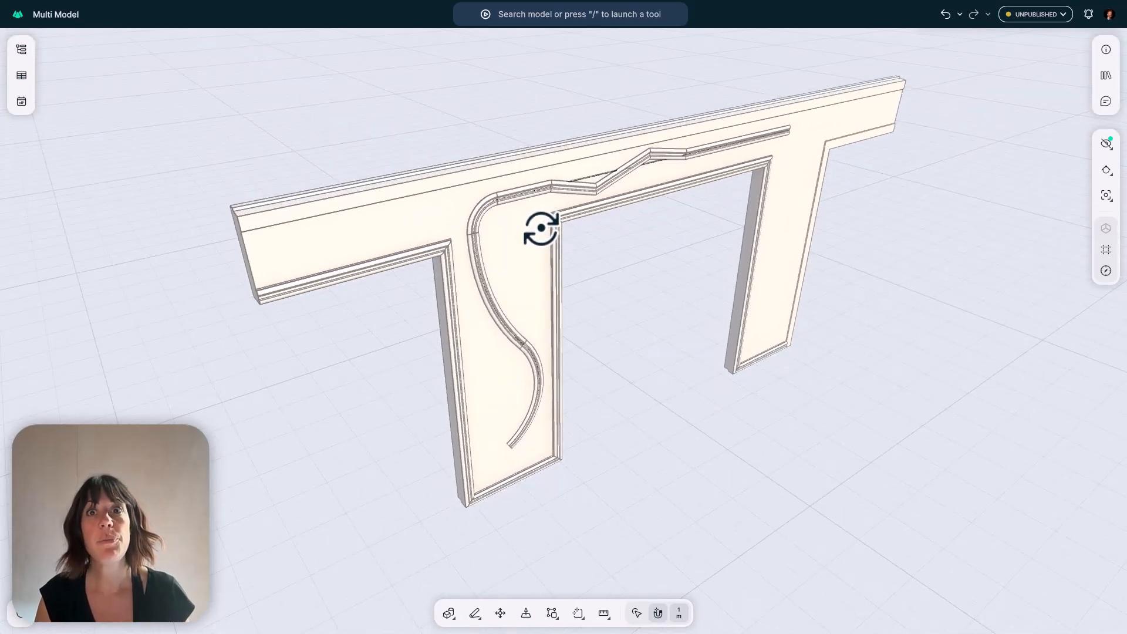
pyautogui.hotkey('shift', 'h')
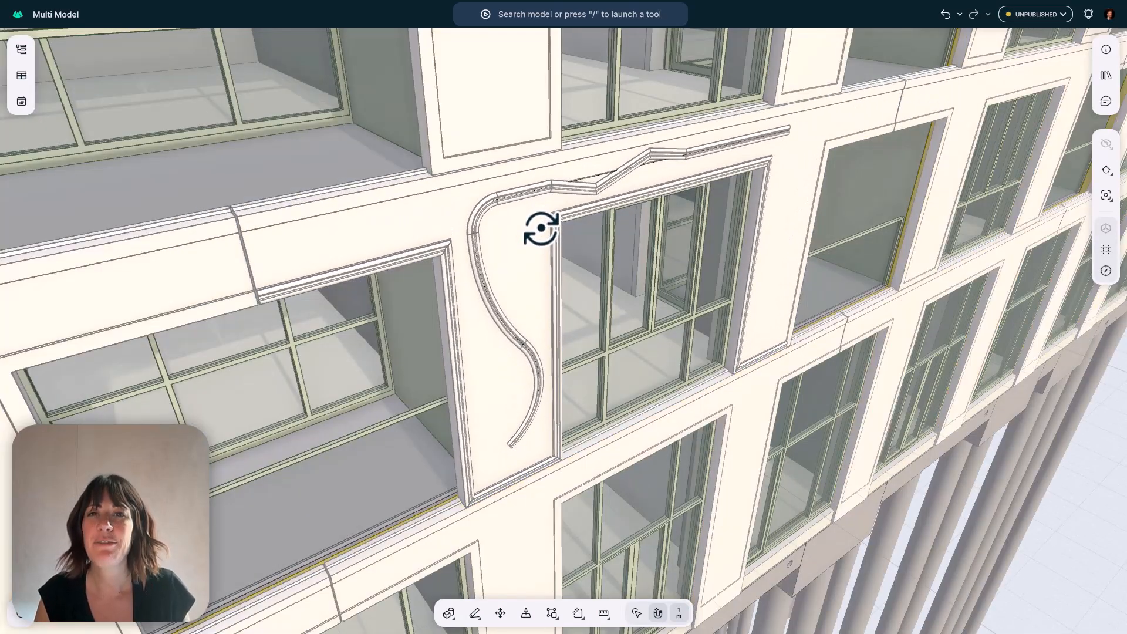
pyautogui.scroll(-10, 536, 189)
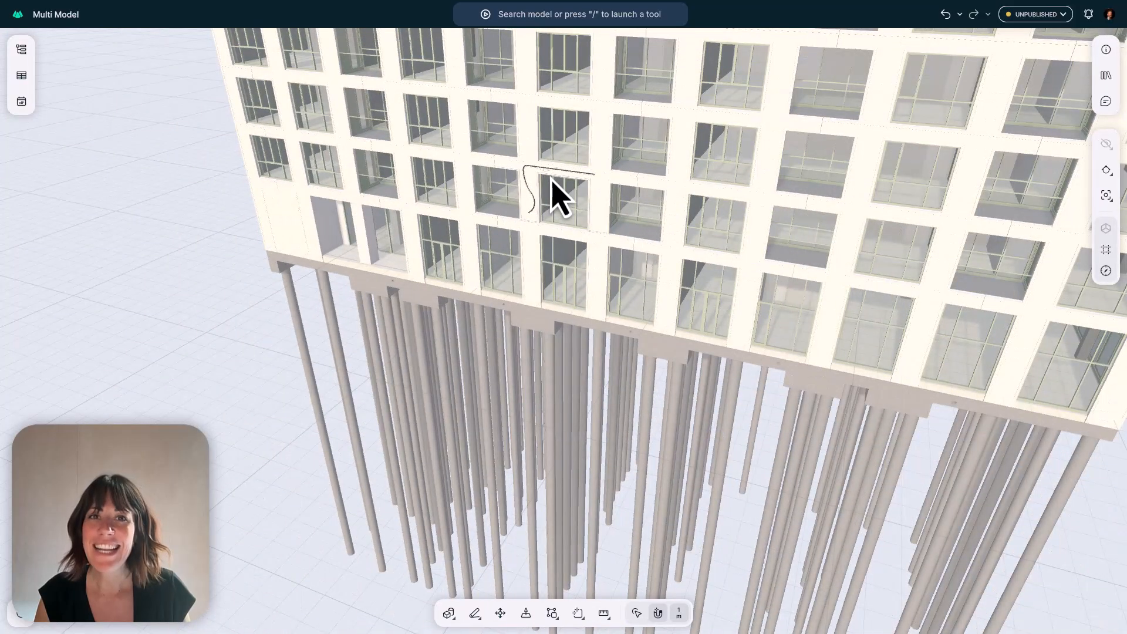
pyautogui.scroll(-5, 587, 197)
pyautogui.moveTo(626, 201); pyautogui.dragTo(631, 315, button='middle')
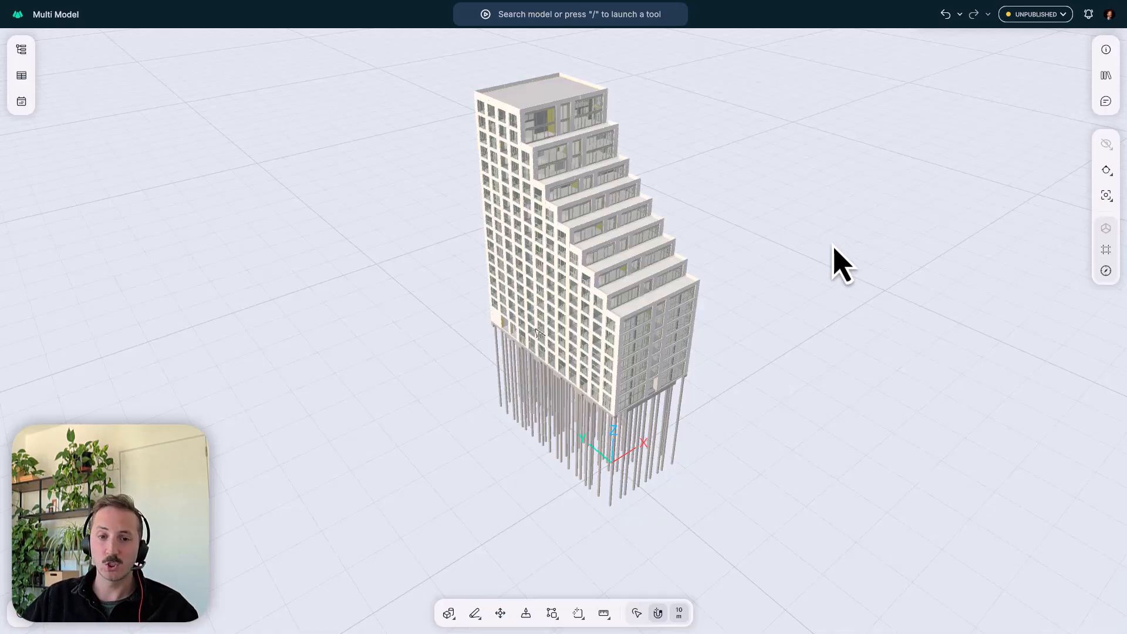
# - Show all saved views and look through the plan, elevation and 3D groups
pyautogui.moveTo(628, 254); pyautogui.dragTo(570, 276, button='middle')
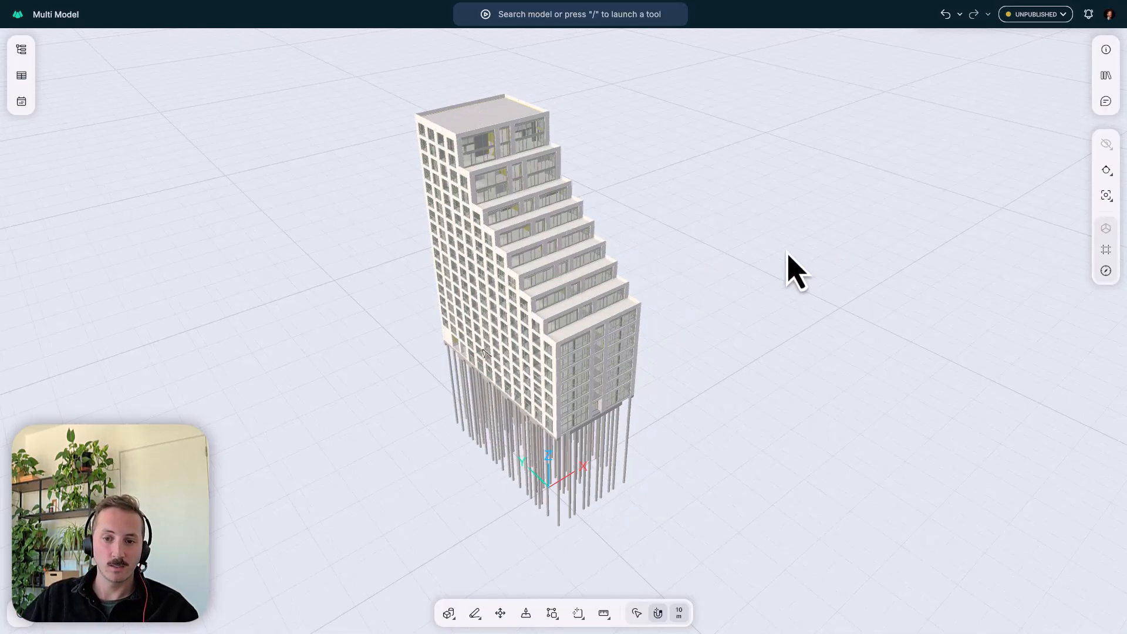
pyautogui.click(1106, 199)
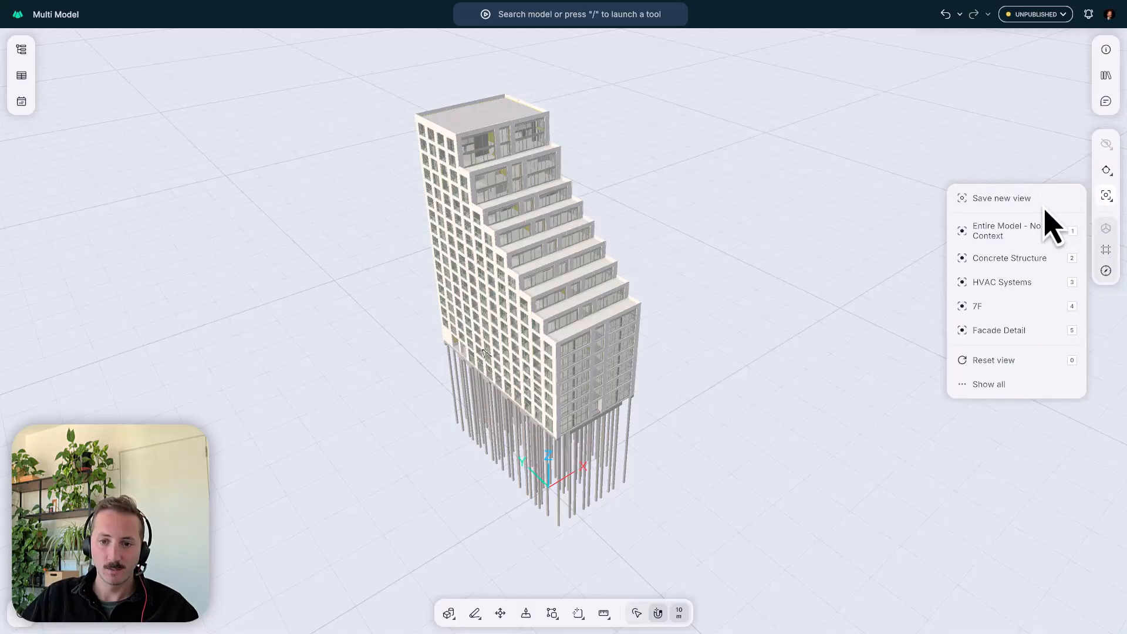
pyautogui.click(1013, 390)
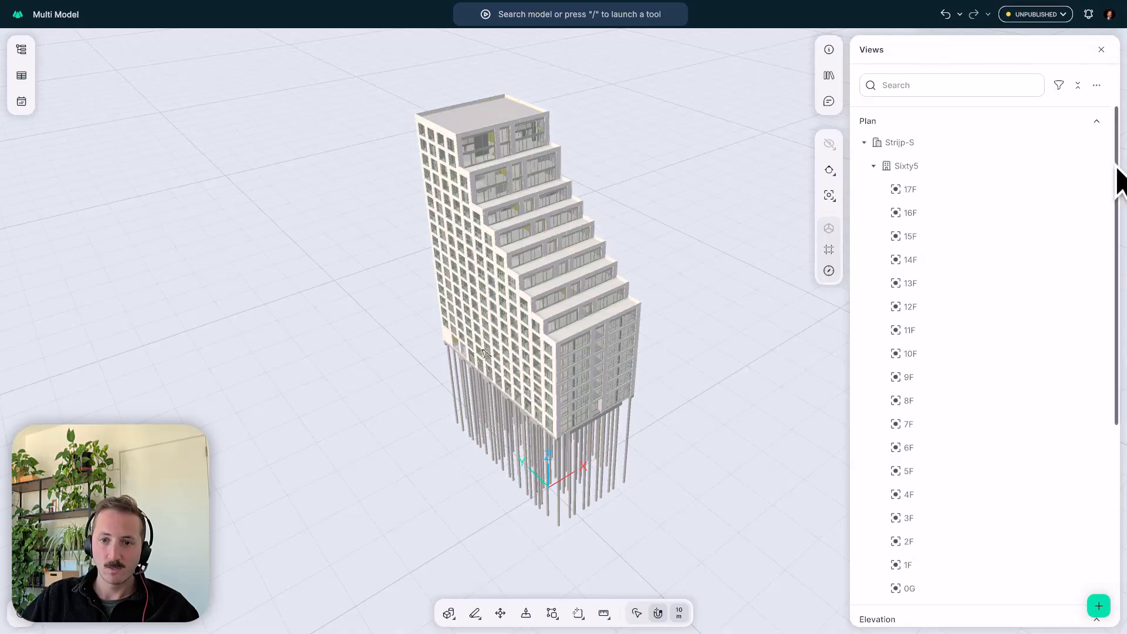
pyautogui.moveTo(1117, 167); pyautogui.dragTo(1120, 194)
pyautogui.scroll(3, 986, 221)
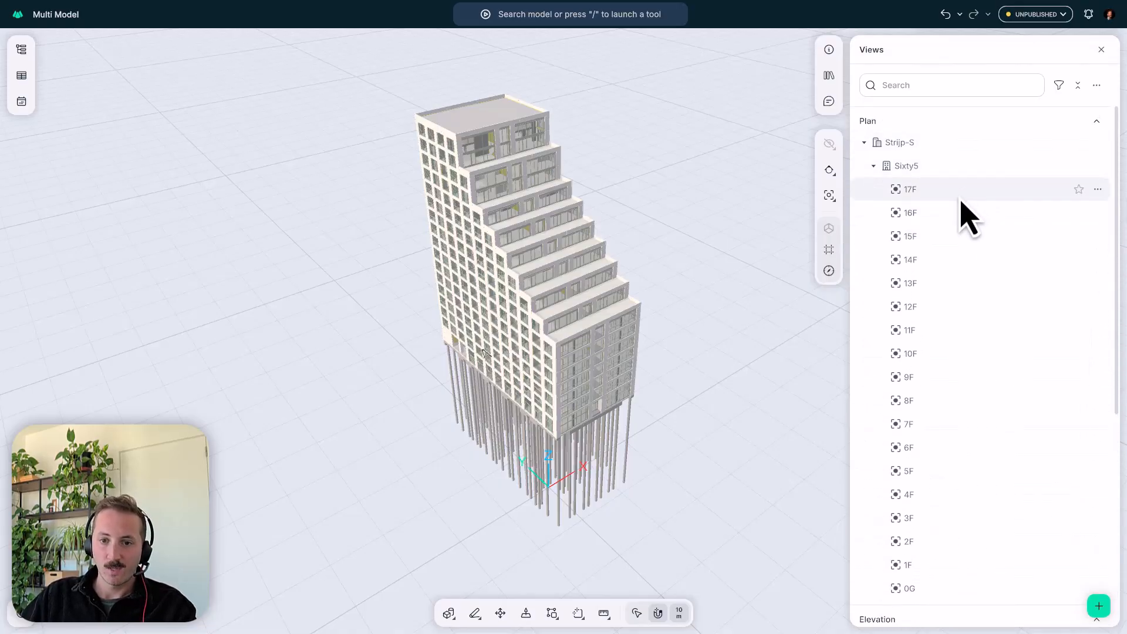
pyautogui.scroll(-6, 962, 208)
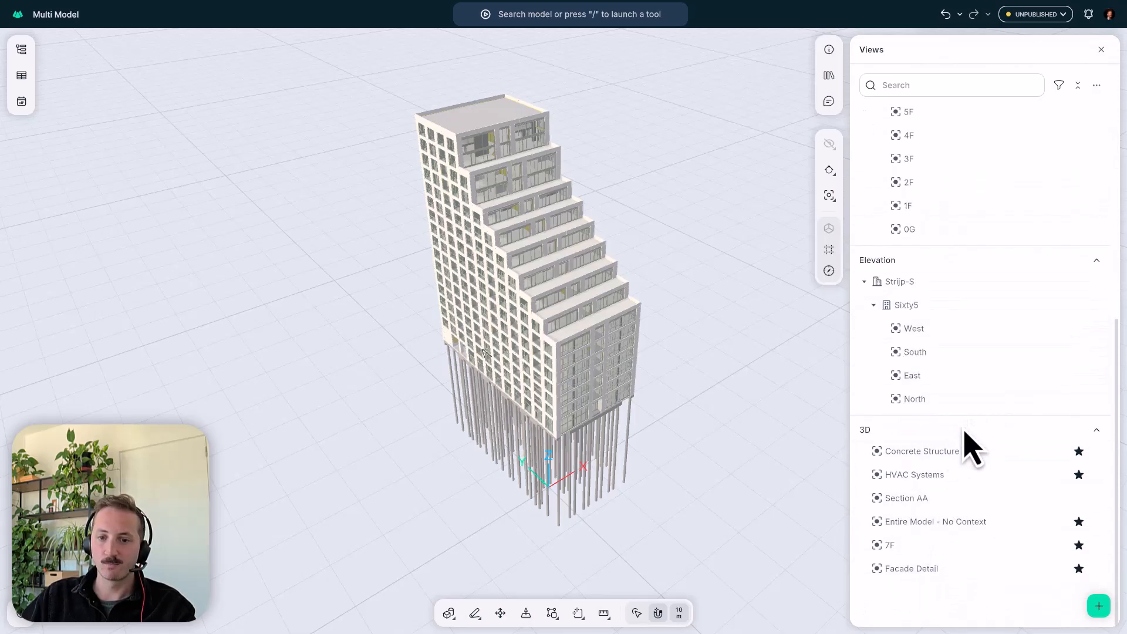
# - Check the Views list's additional options for Generate Views and Sections, and dismiss them without generating
pyautogui.moveTo(734, 365); pyautogui.dragTo(673, 333)
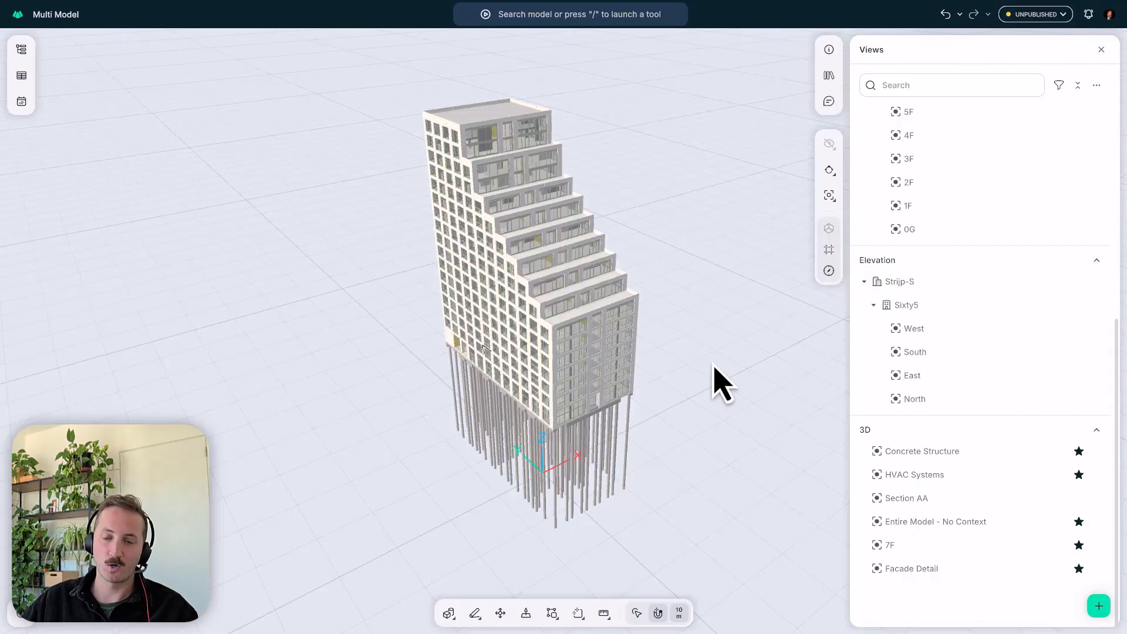
pyautogui.click(1097, 87)
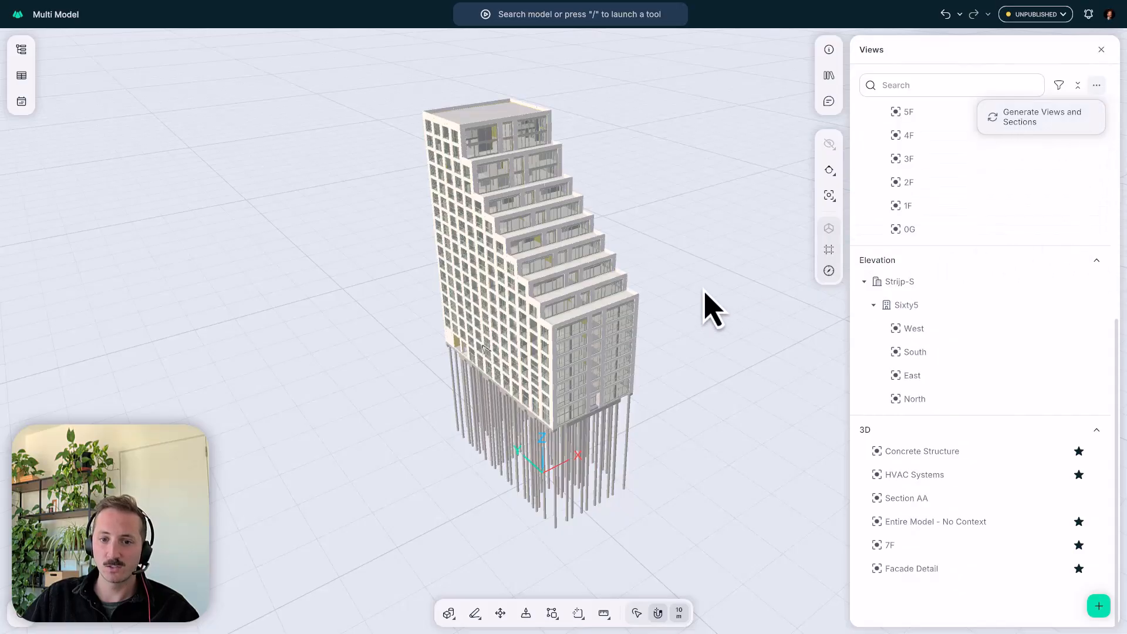
pyautogui.click(742, 339)
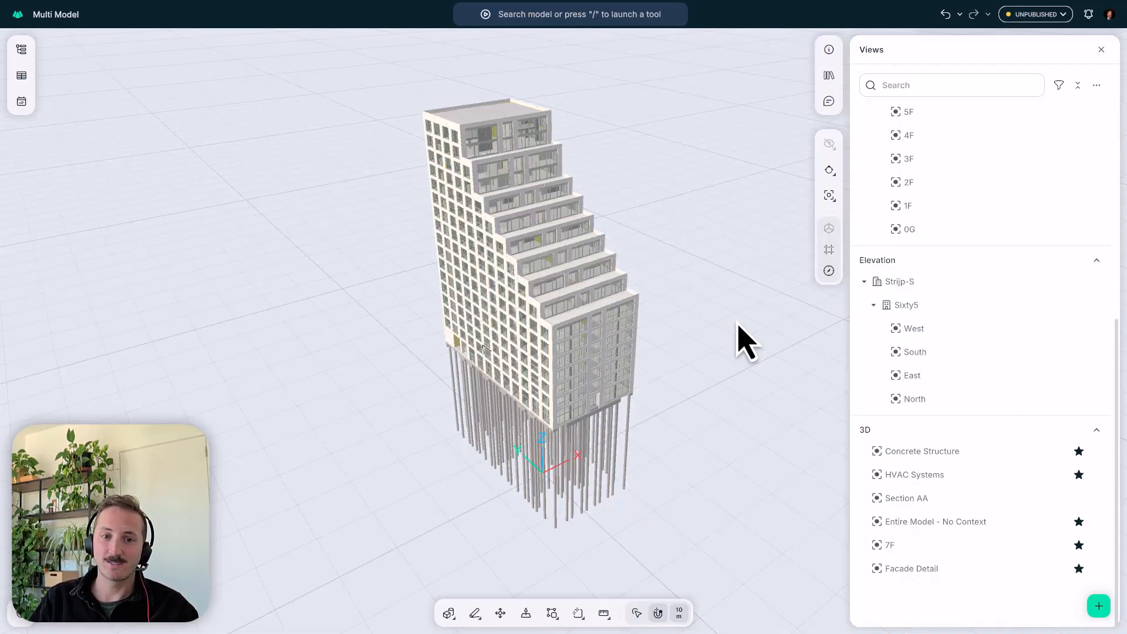
# - Open the 2F plan view of the Sixty5 building and examine the cut floor in 3D
pyautogui.click(972, 189)
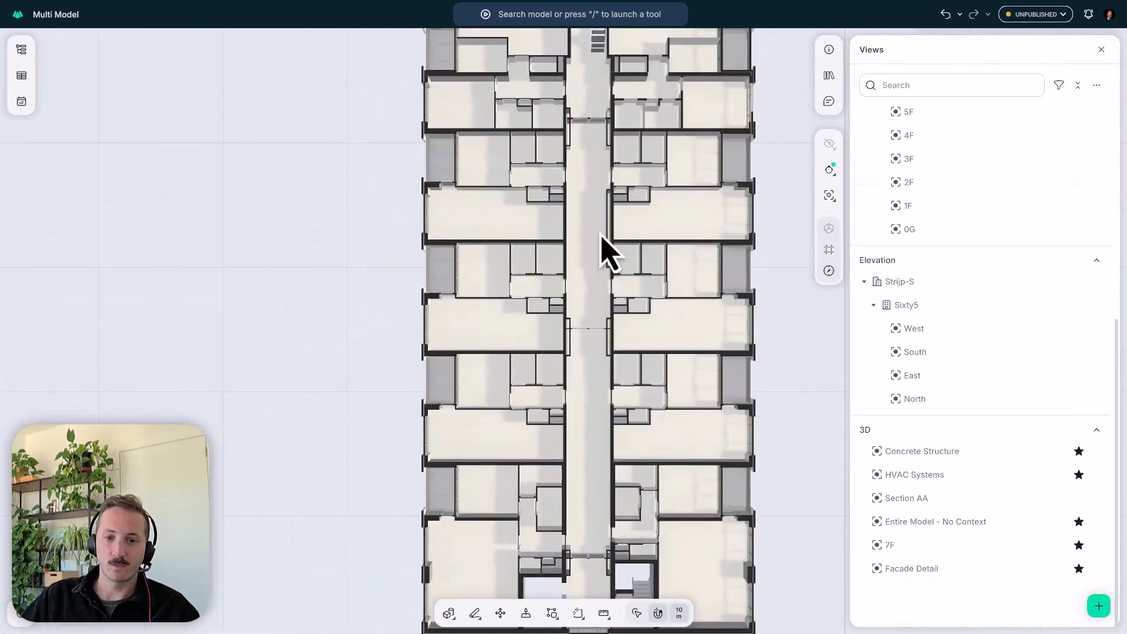
pyautogui.moveTo(606, 251); pyautogui.dragTo(520, 300)
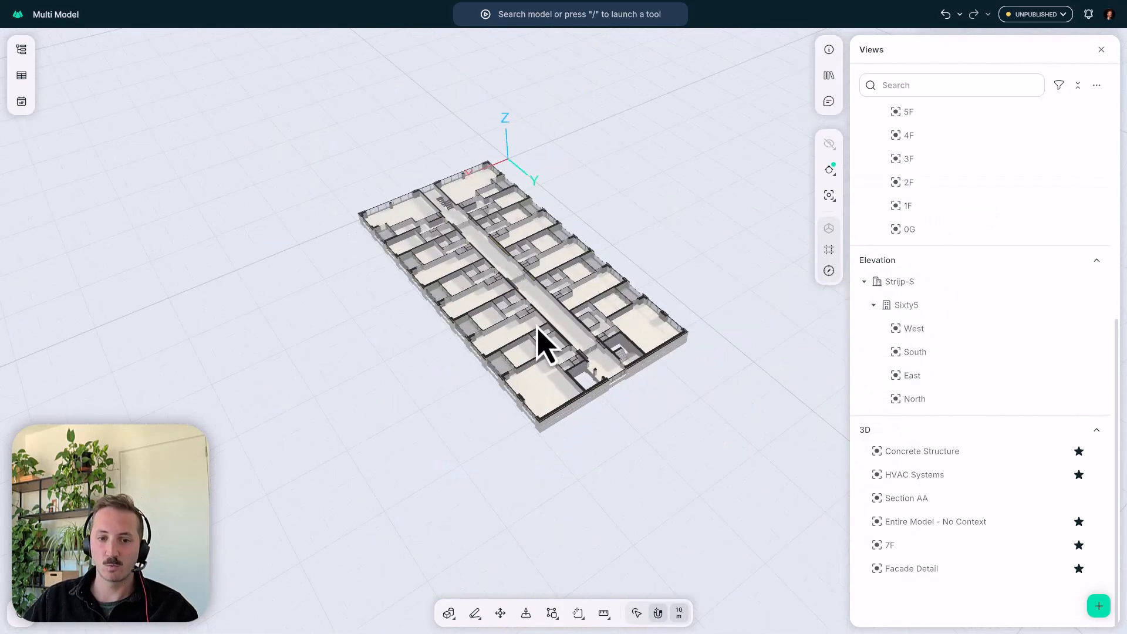
pyautogui.scroll(2, 875, 262)
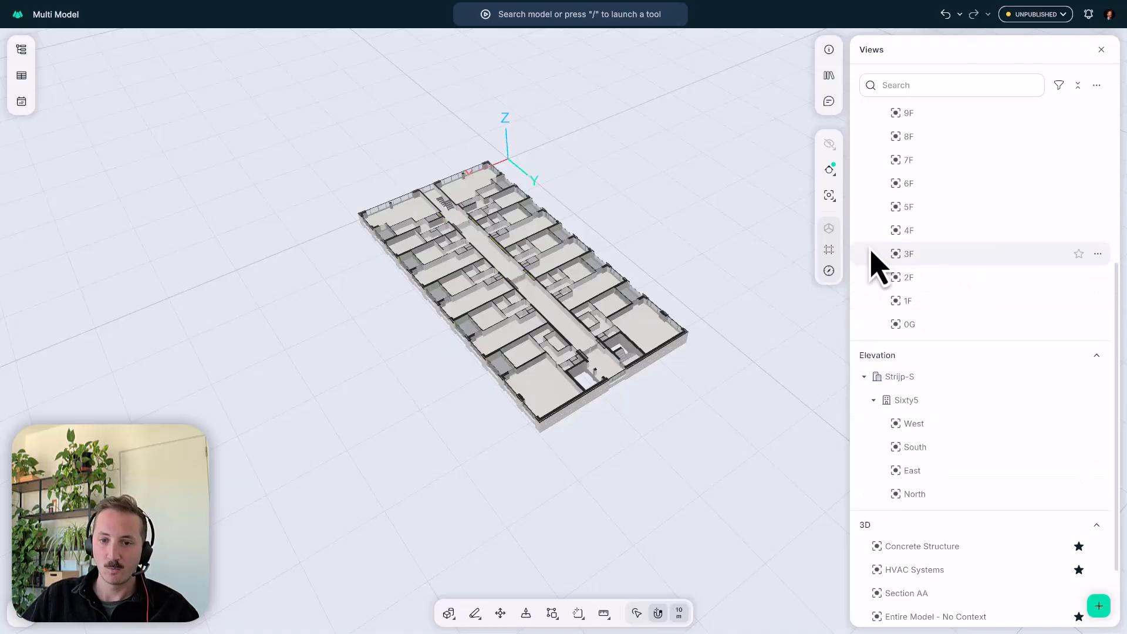
# - Open the 9F plan view of the Sixty5 building and examine the cut floor in 3D
pyautogui.scroll(2, 916, 234)
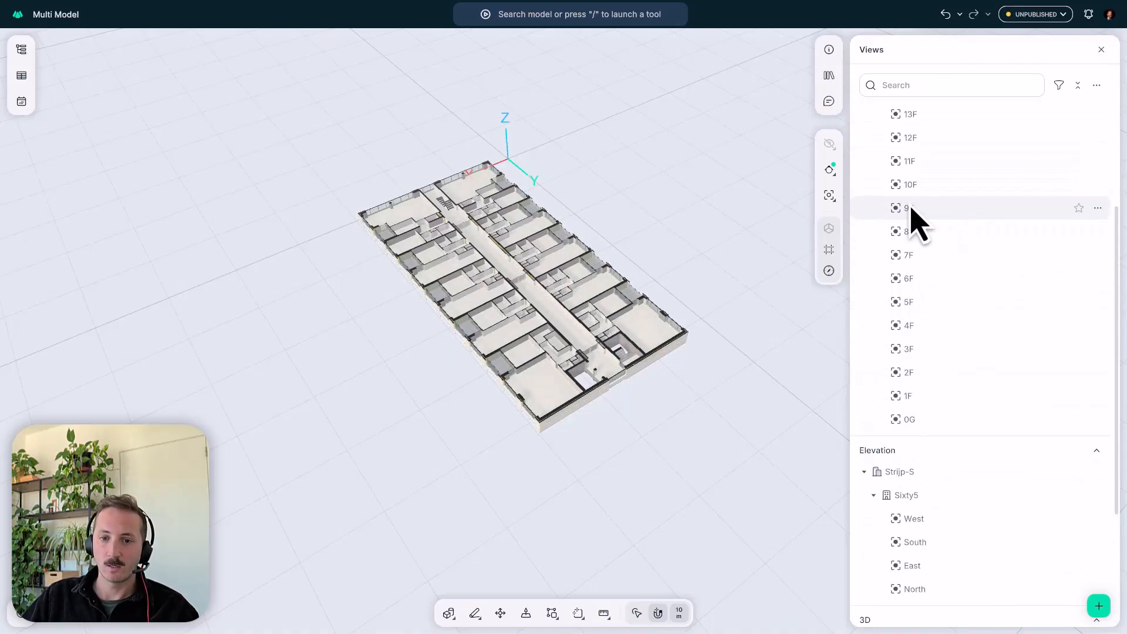
pyautogui.click(911, 209)
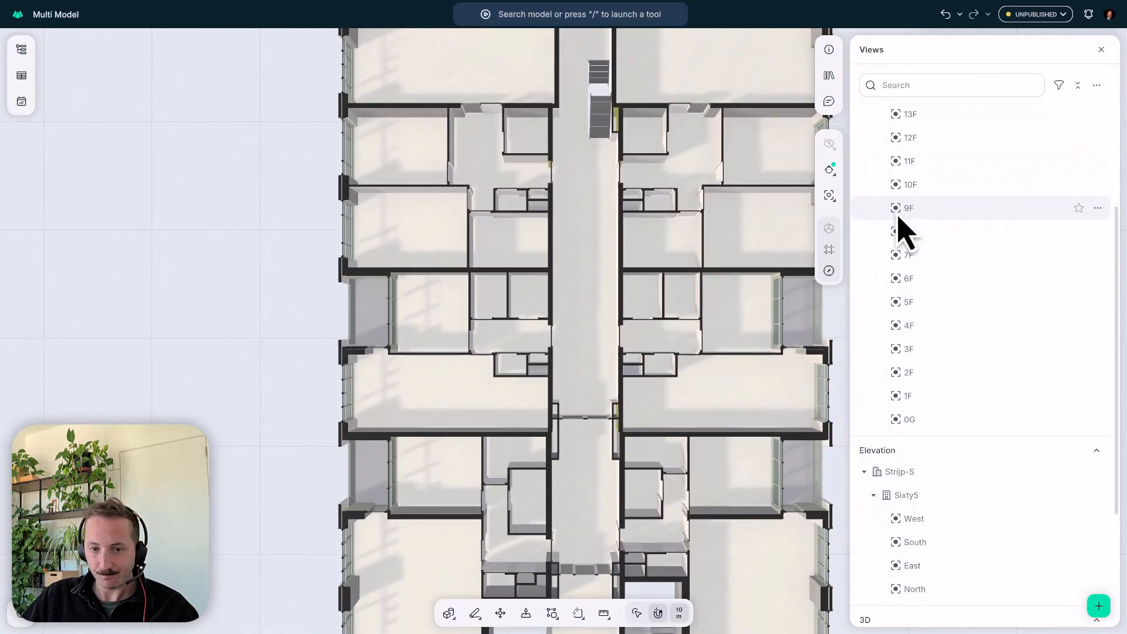
pyautogui.scroll(-3, 497, 293)
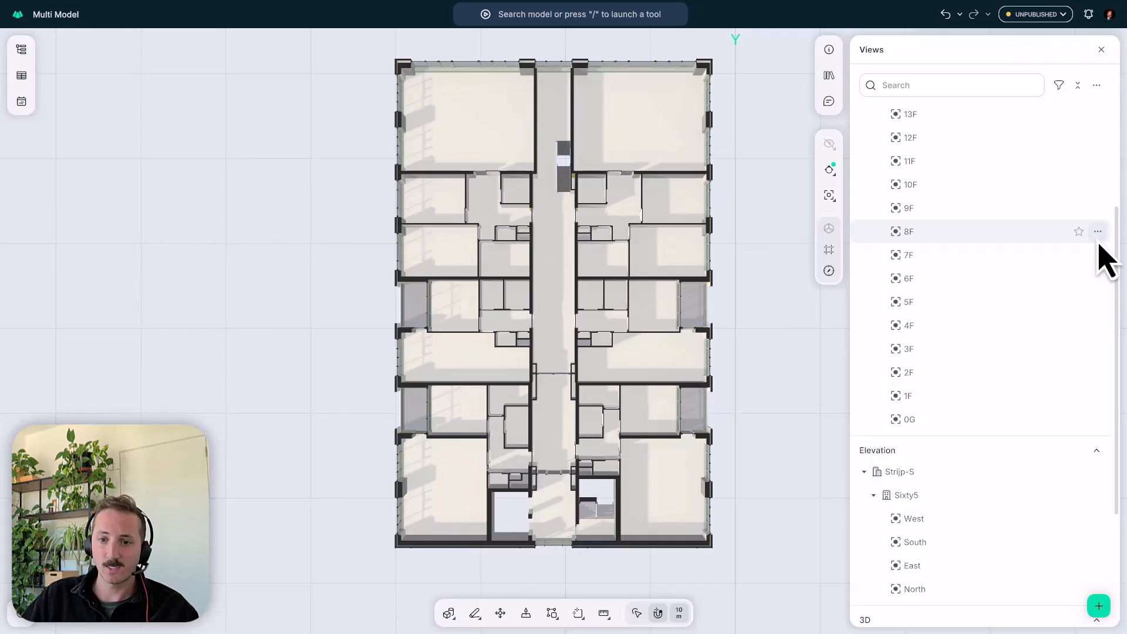
pyautogui.moveTo(473, 351); pyautogui.dragTo(636, 192, button='middle')
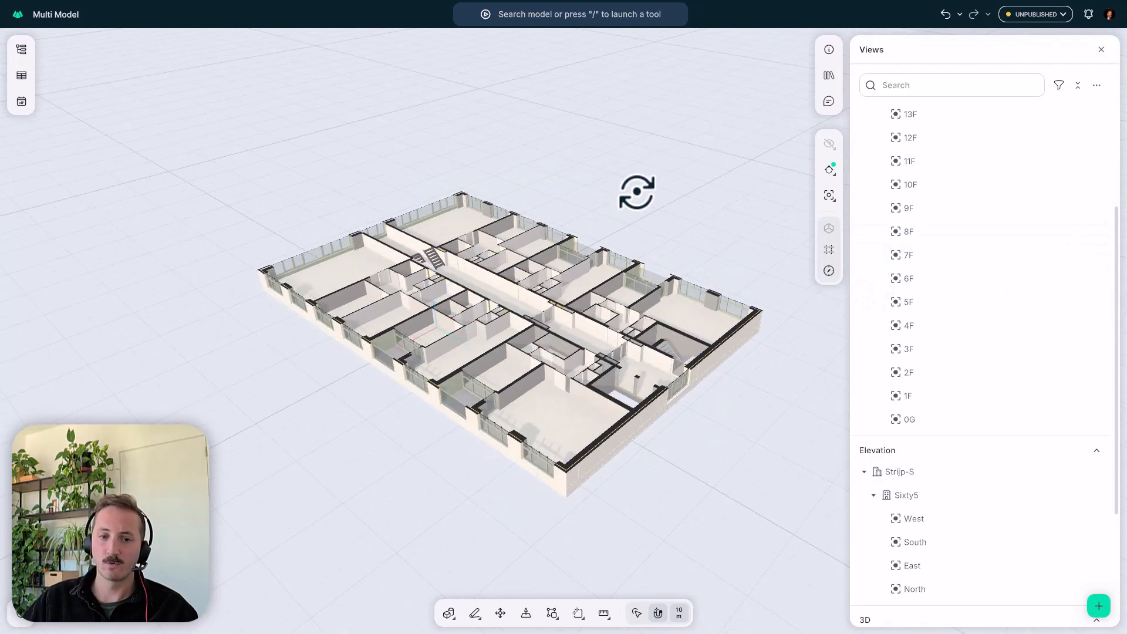
pyautogui.moveTo(565, 327); pyautogui.dragTo(555, 314, button='middle')
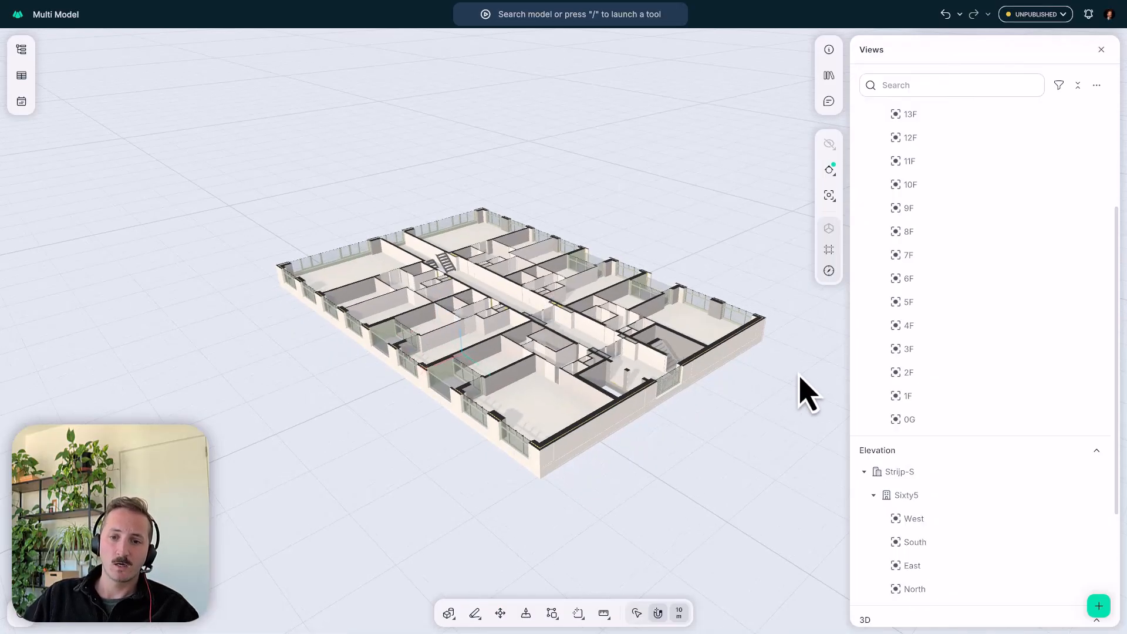
pyautogui.moveTo(763, 267); pyautogui.dragTo(717, 284, button='middle')
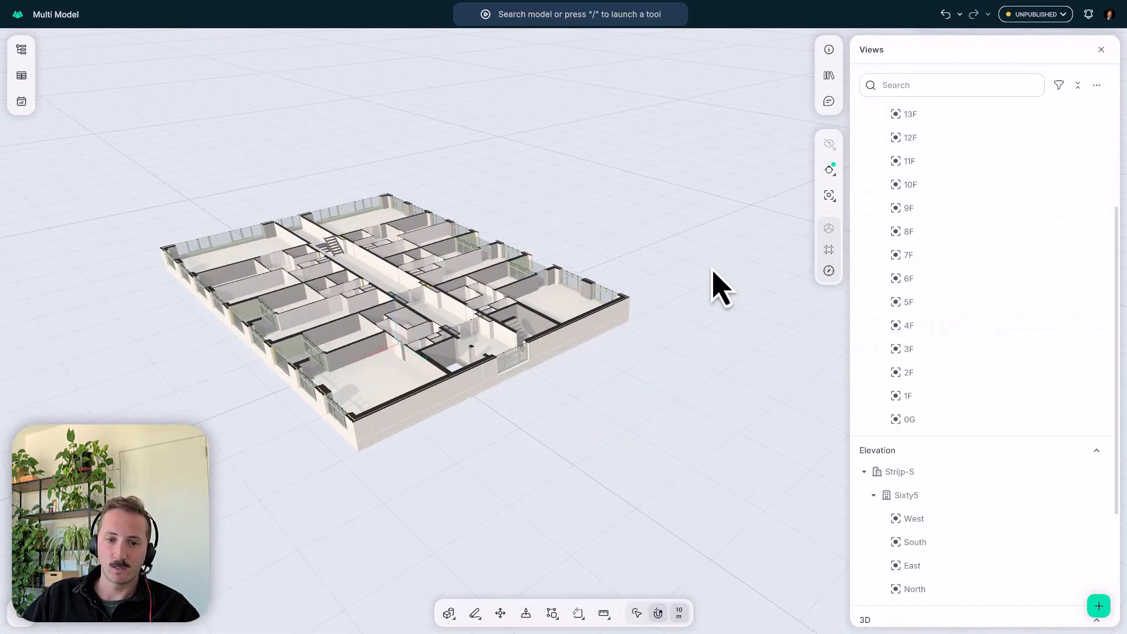
pyautogui.moveTo(446, 279); pyautogui.dragTo(507, 262, button='middle')
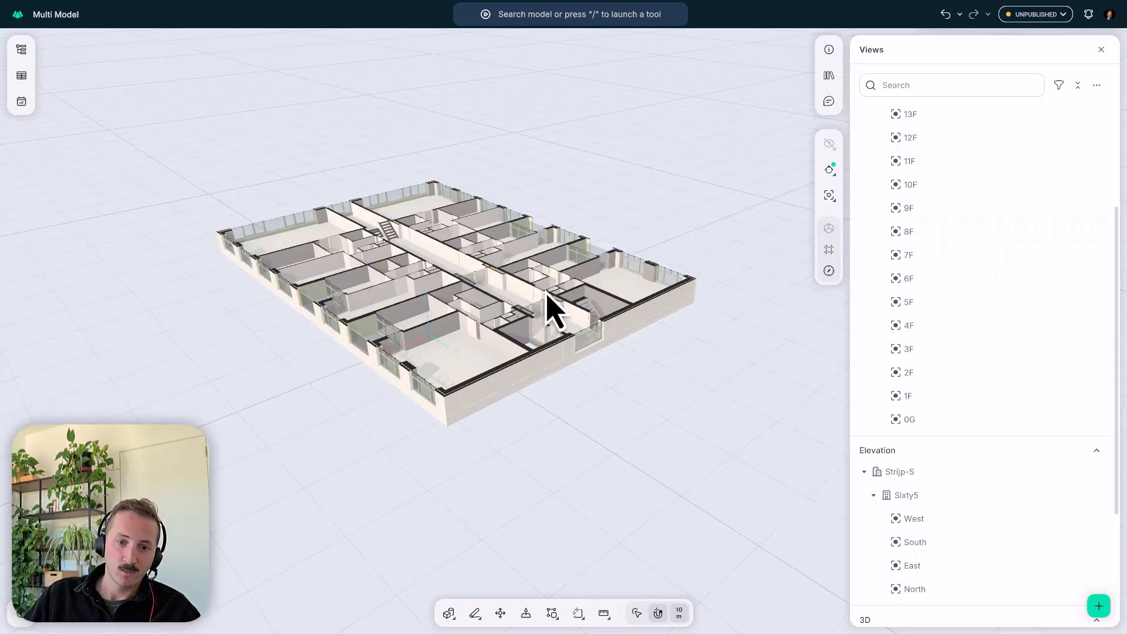
pyautogui.scroll(2, 528, 329)
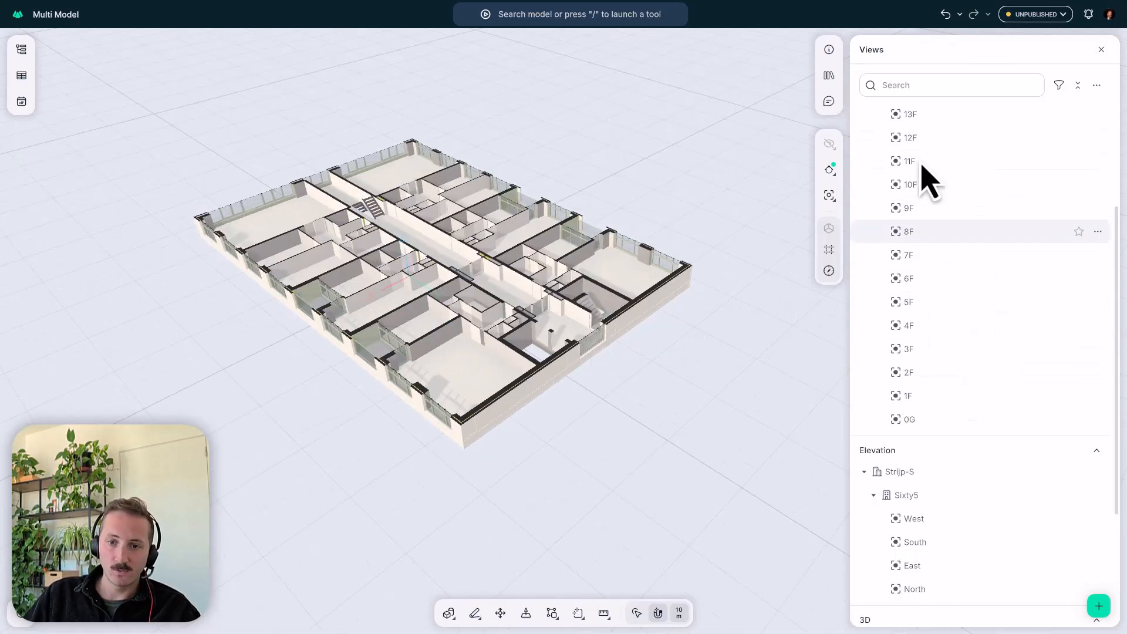
# - Review the unpublished changes to the Facades model and close the review without publishing or discarding them
pyautogui.click(1035, 13)
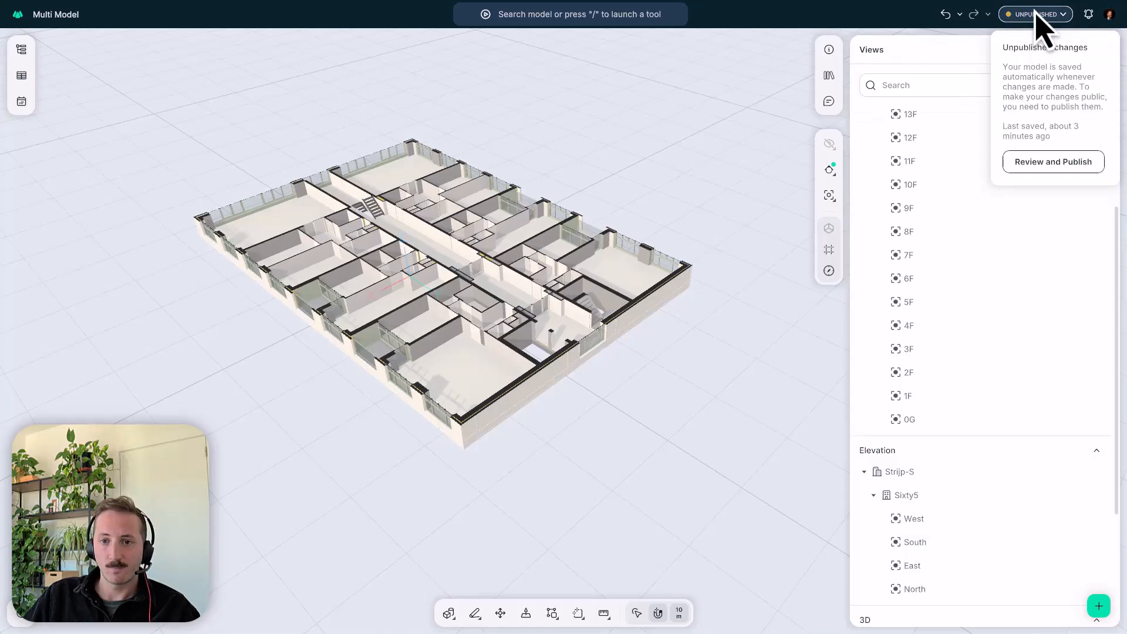
pyautogui.click(1079, 170)
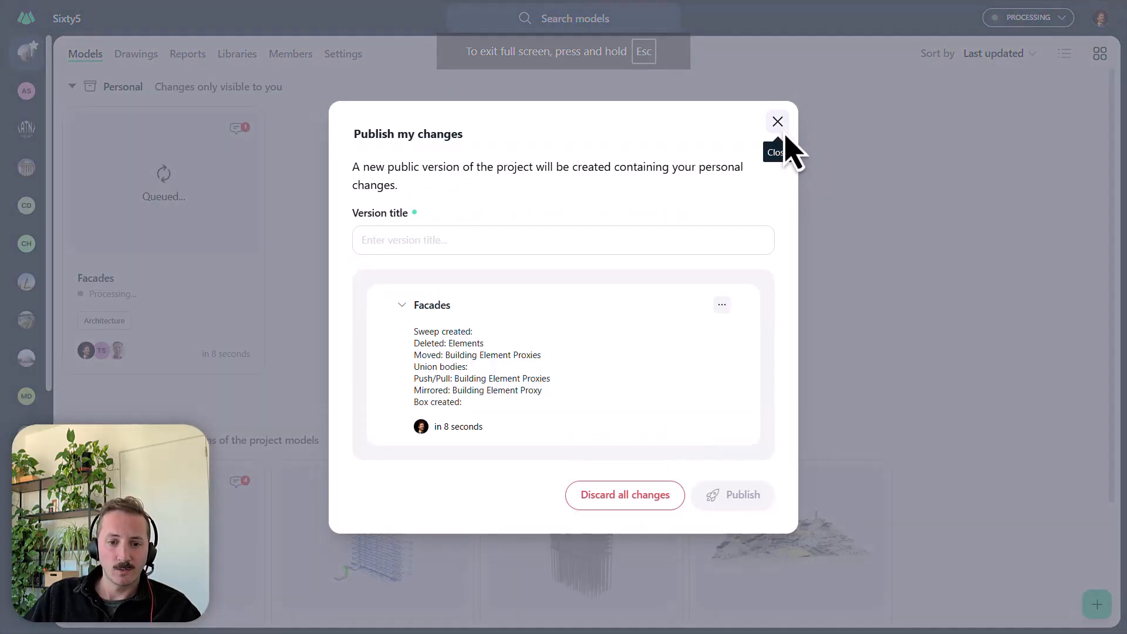
pyautogui.click(784, 133)
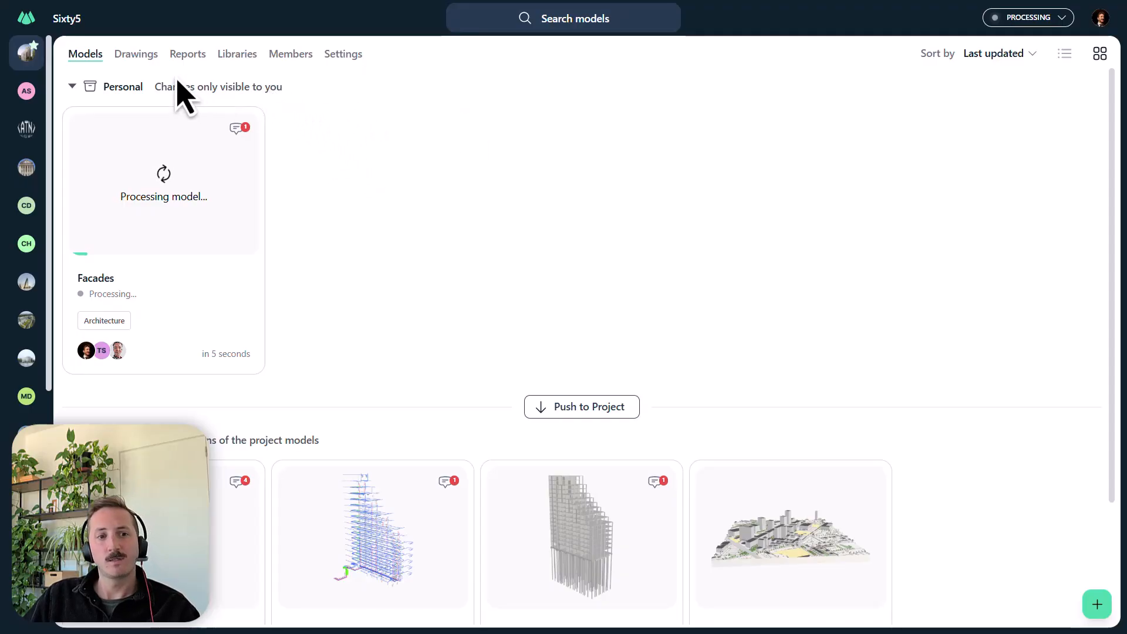
# - Start drawing generation in the Sixty5 project's drawings and look through the available elevation and plan views
pyautogui.click(136, 54)
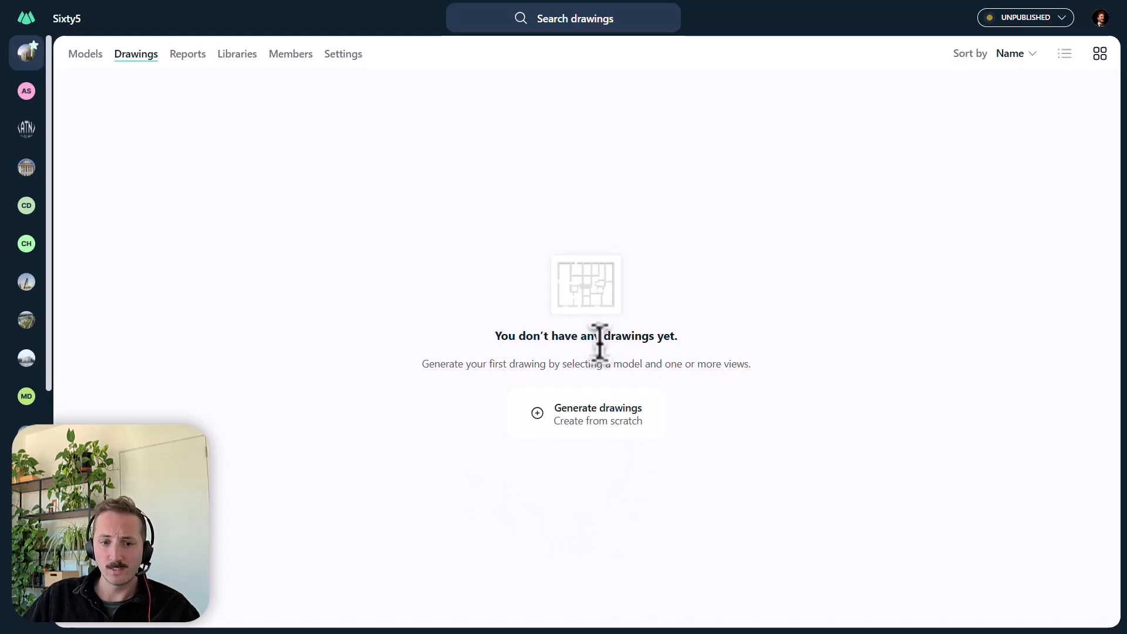
pyautogui.click(546, 421)
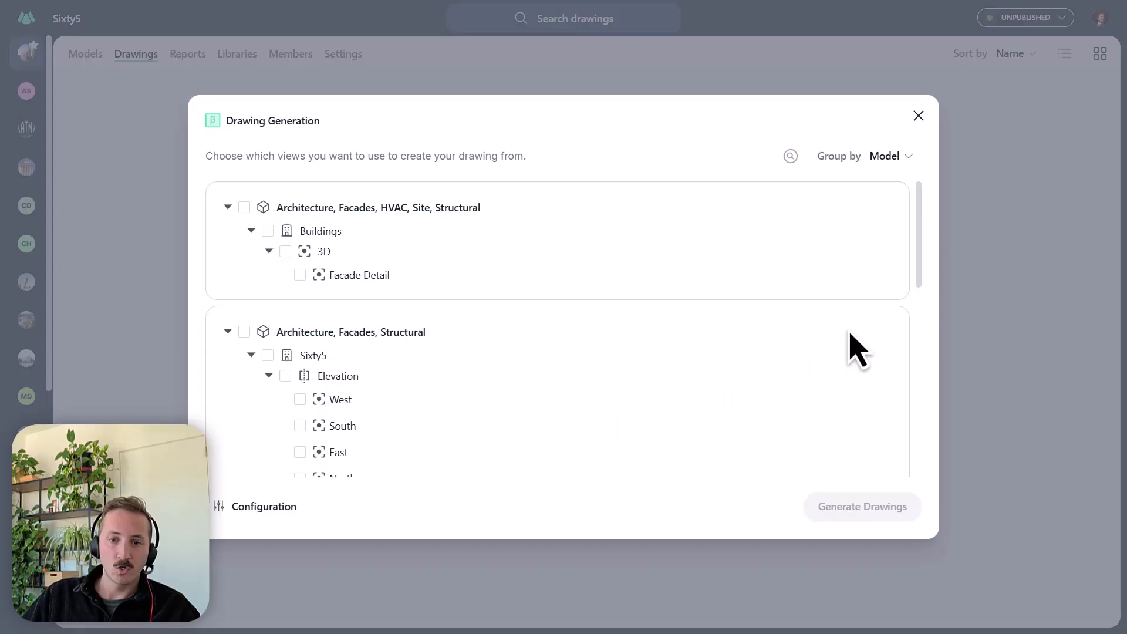
pyautogui.moveTo(923, 213); pyautogui.dragTo(885, 461)
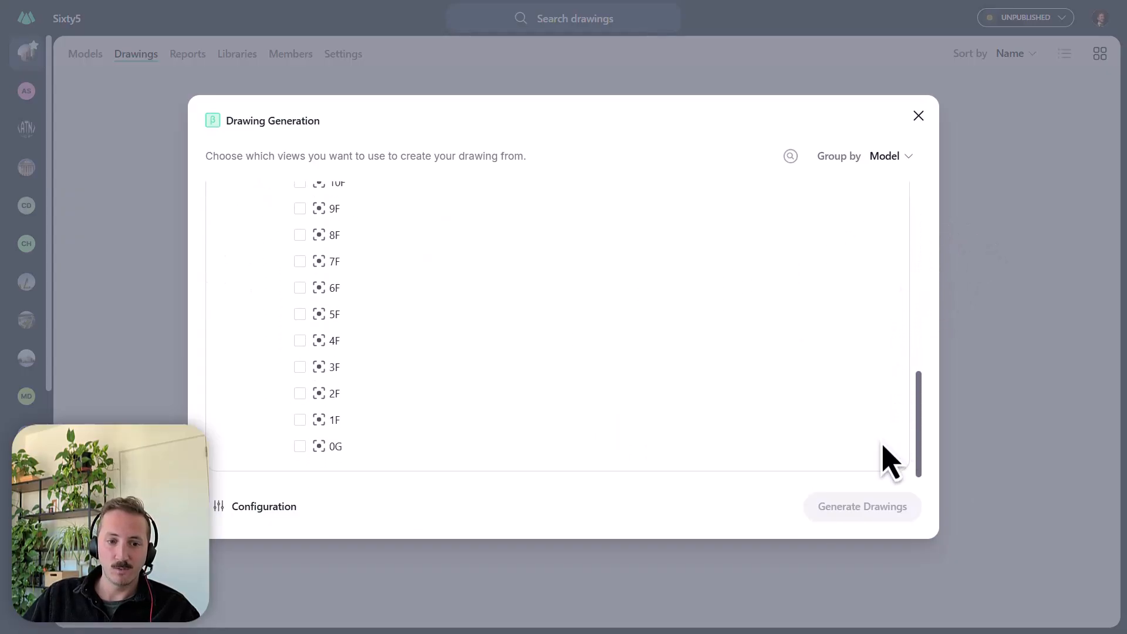
pyautogui.scroll(5, 364, 457)
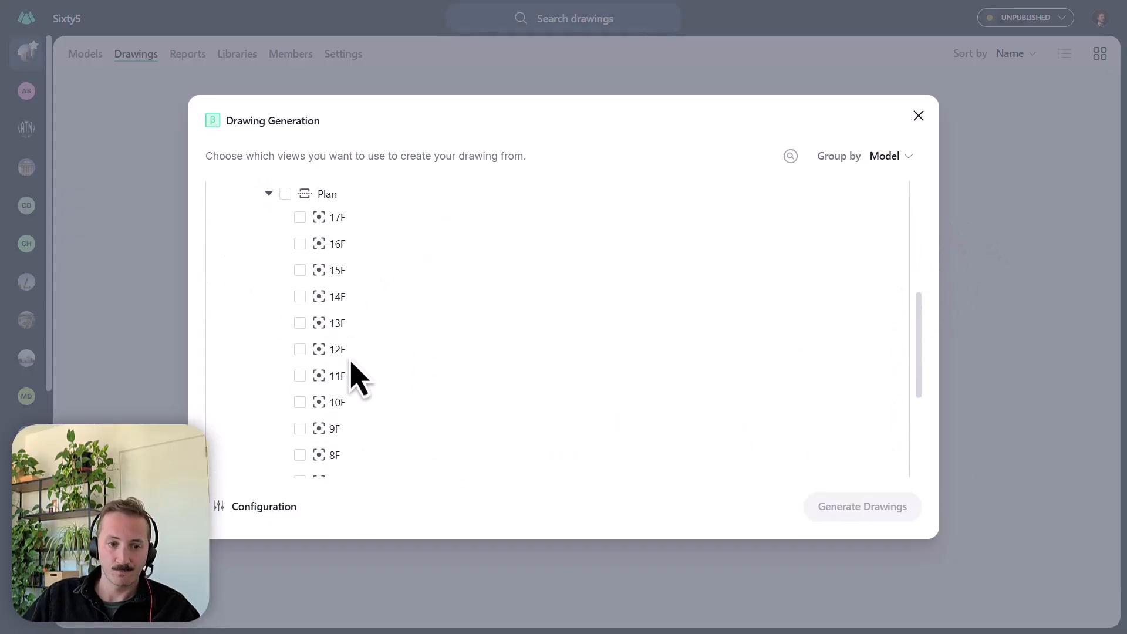
pyautogui.scroll(3, 381, 414)
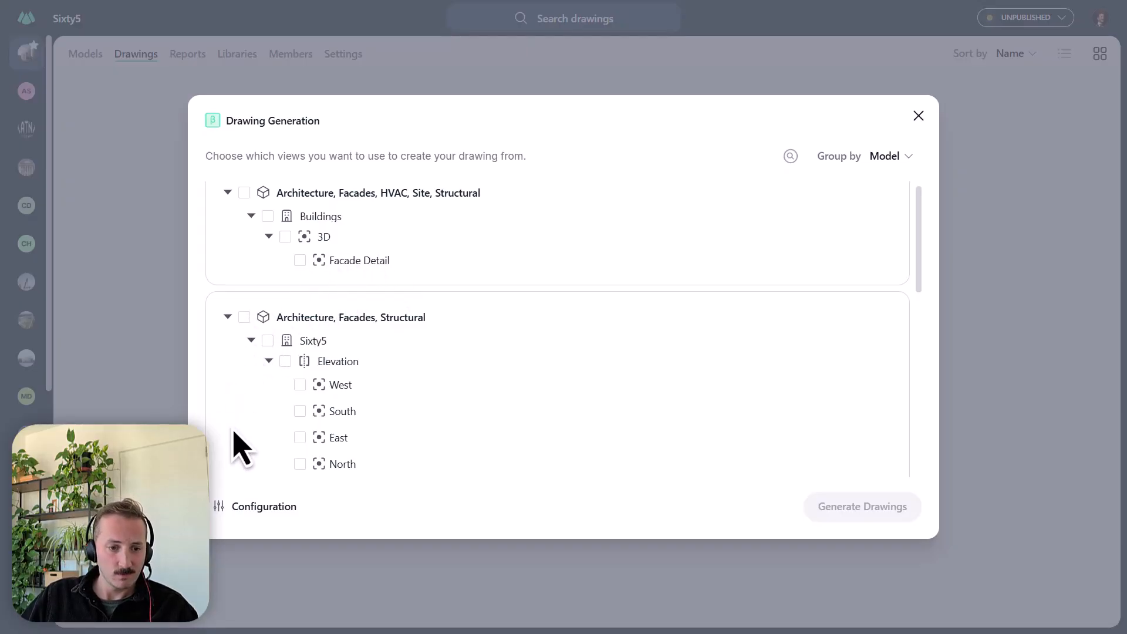
# - Configure the drawing generation without Grids and Rooms, check the section and dimension styles, and save the configuration
pyautogui.click(259, 509)
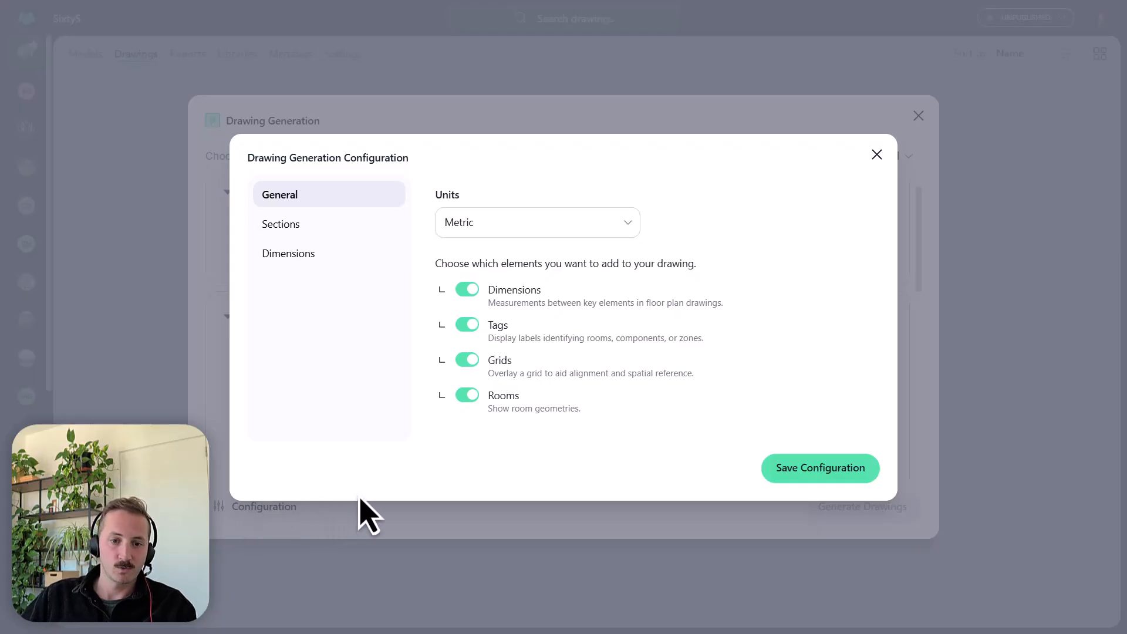
pyautogui.click(468, 363)
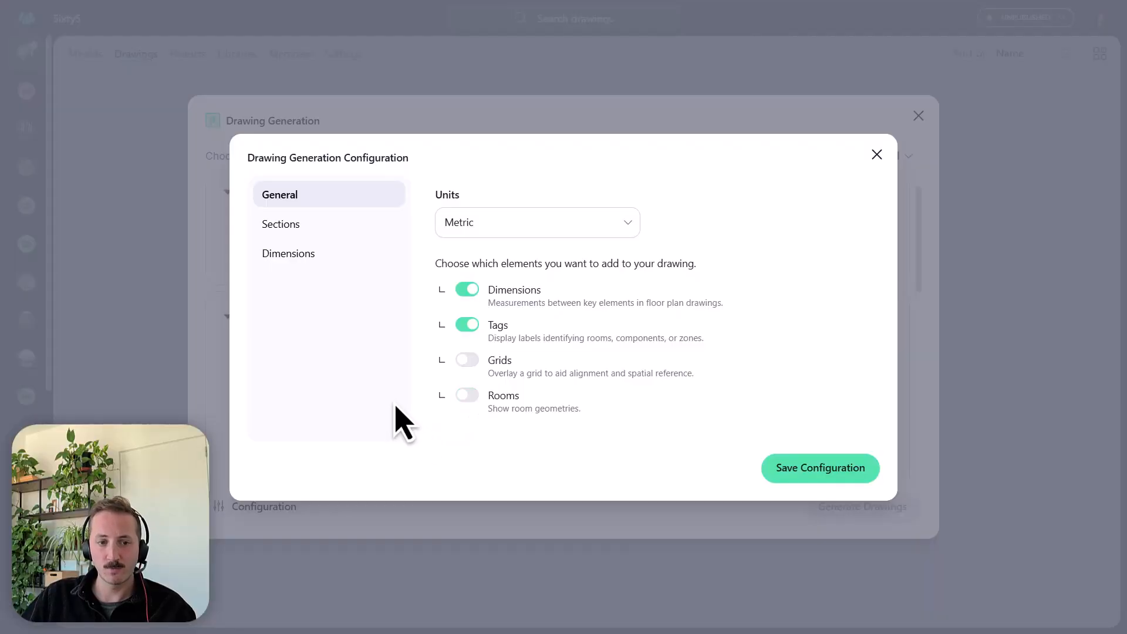
pyautogui.click(300, 228)
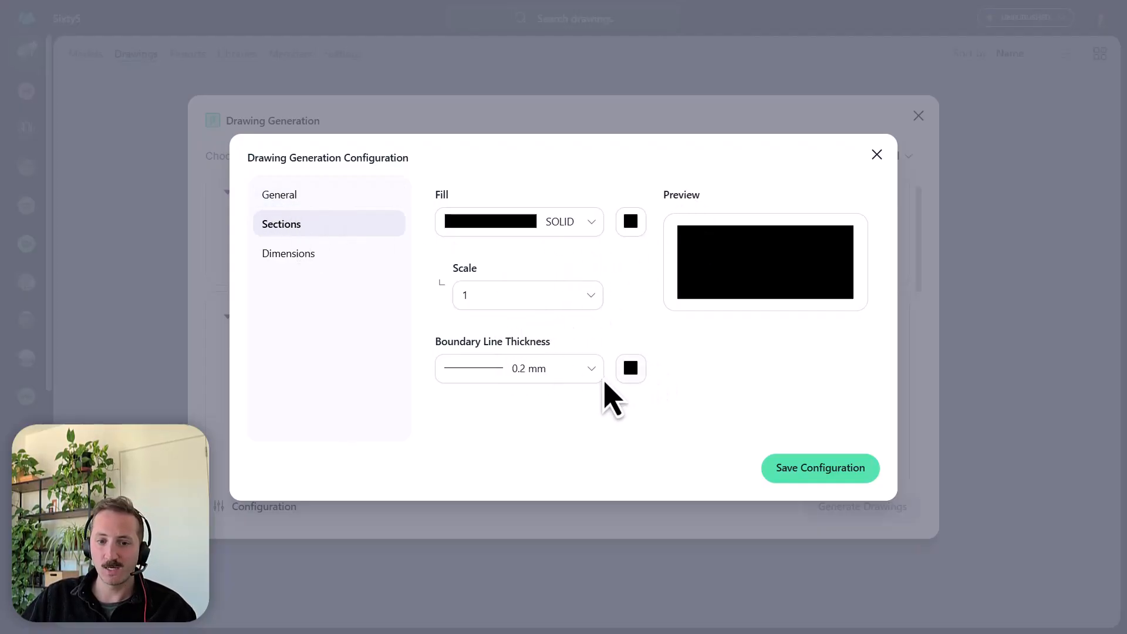
pyautogui.click(328, 273)
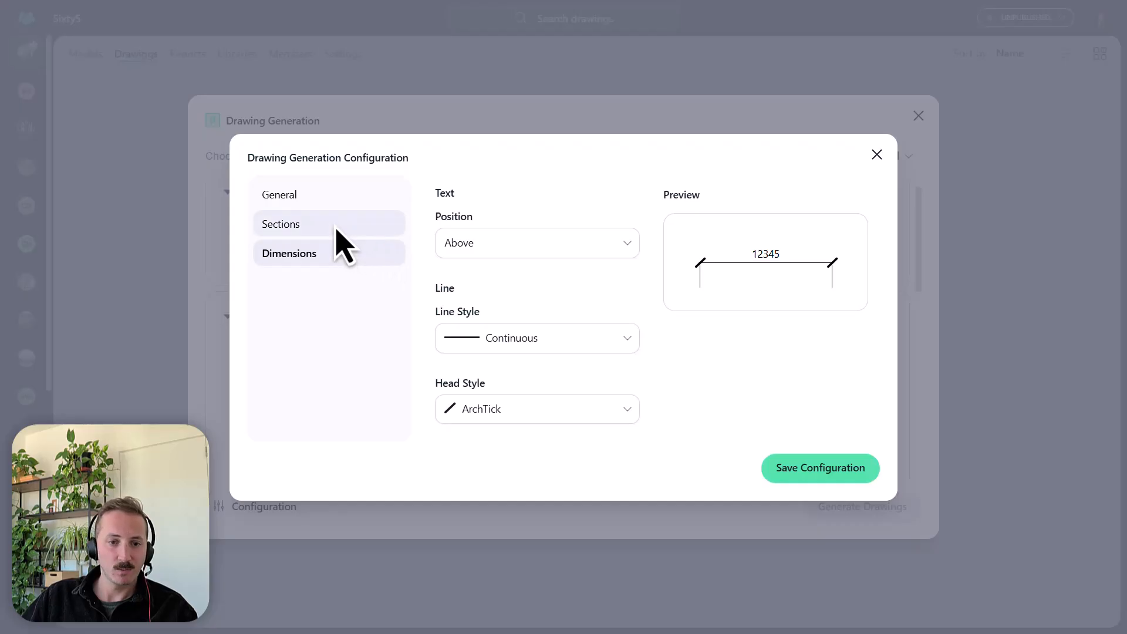
pyautogui.click(829, 479)
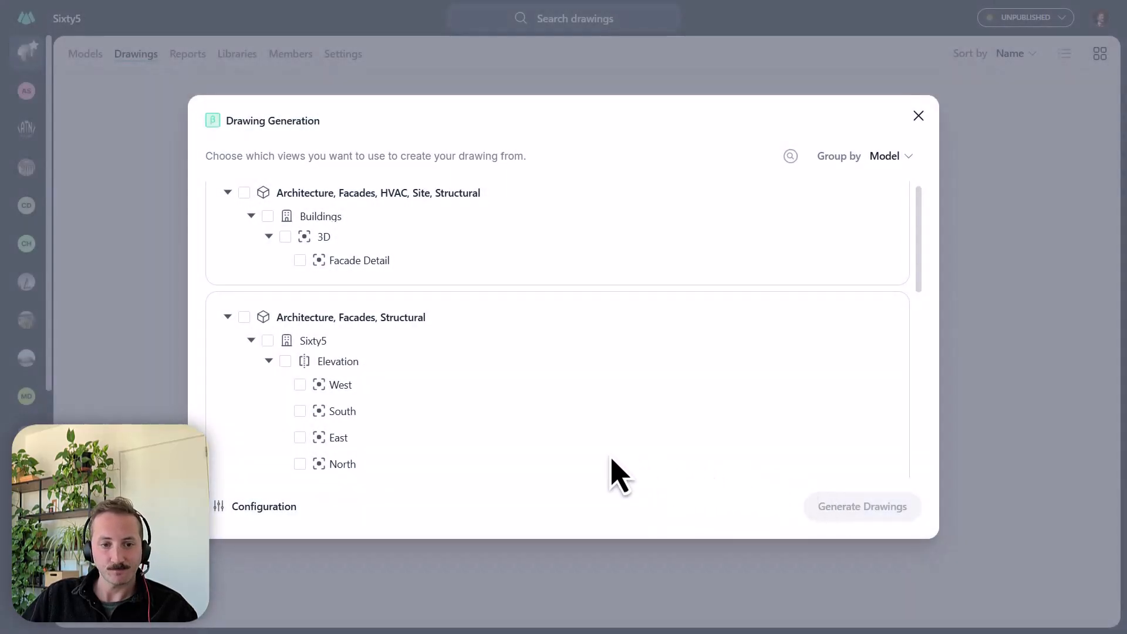
# - Select all Elevation and Plan views of Sixty5 and generate drawings from them
pyautogui.click(285, 361)
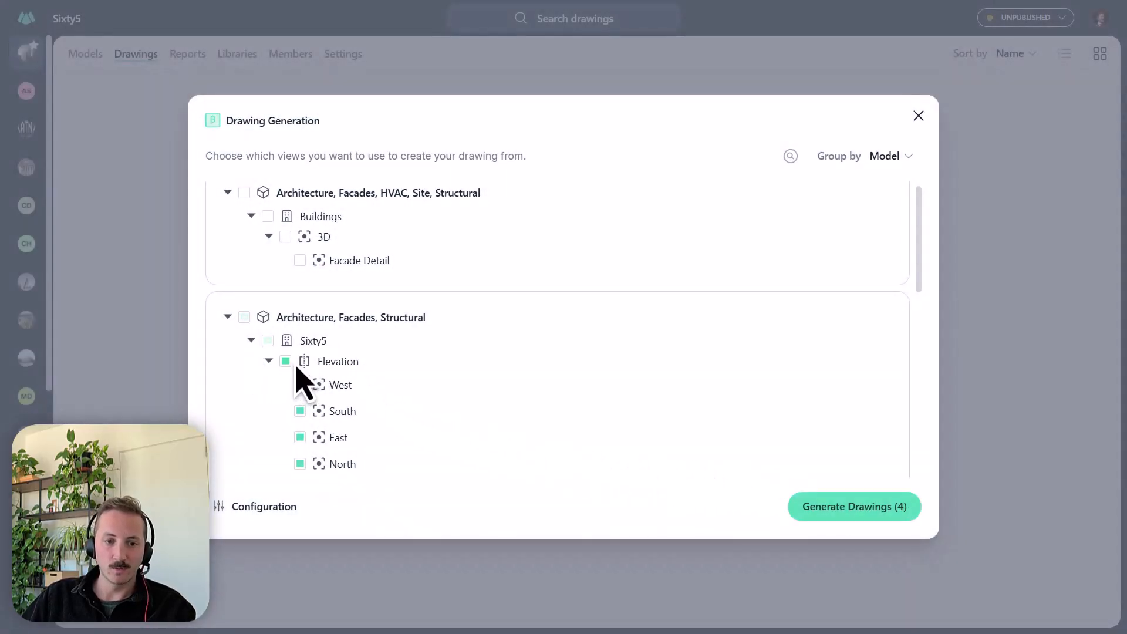
pyautogui.scroll(-3, 390, 381)
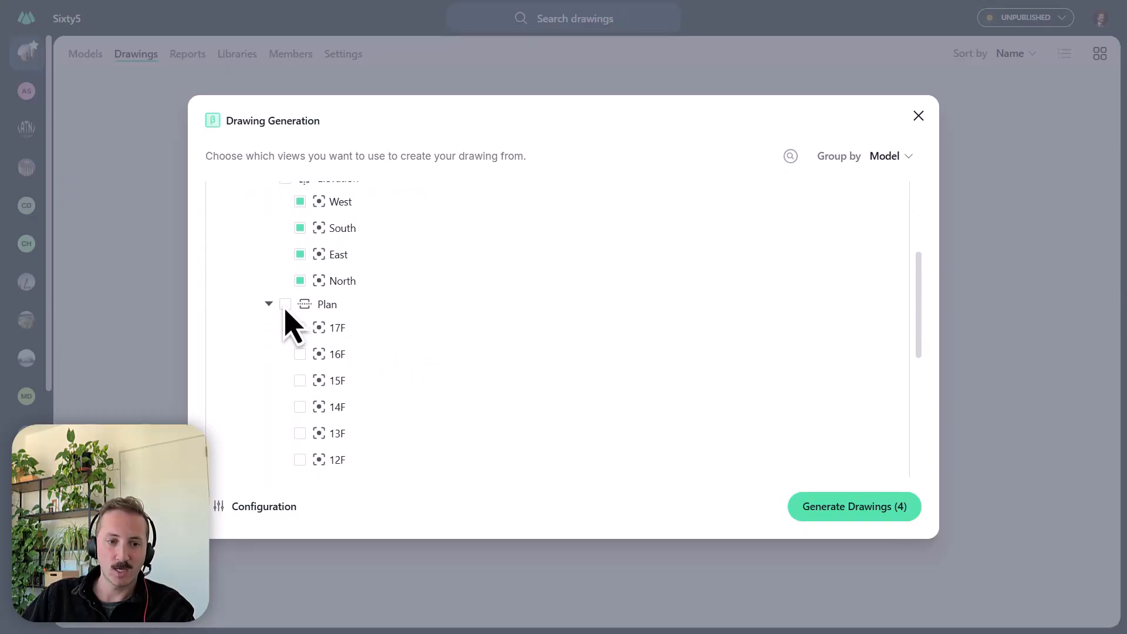
pyautogui.click(286, 304)
pyautogui.scroll(-5, 478, 358)
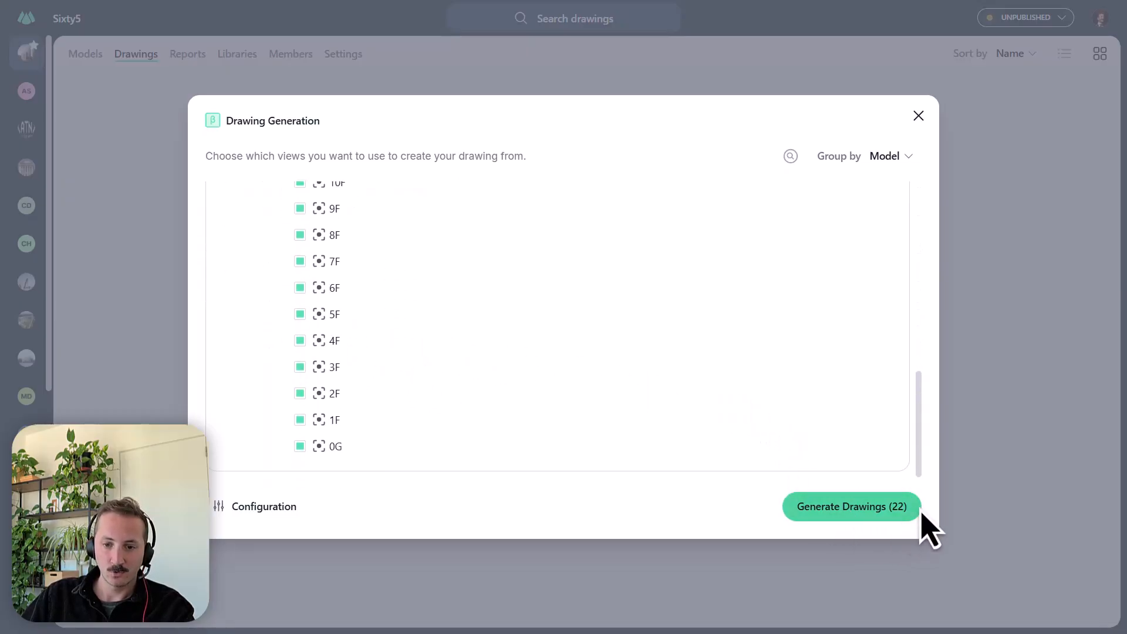
pyautogui.click(858, 508)
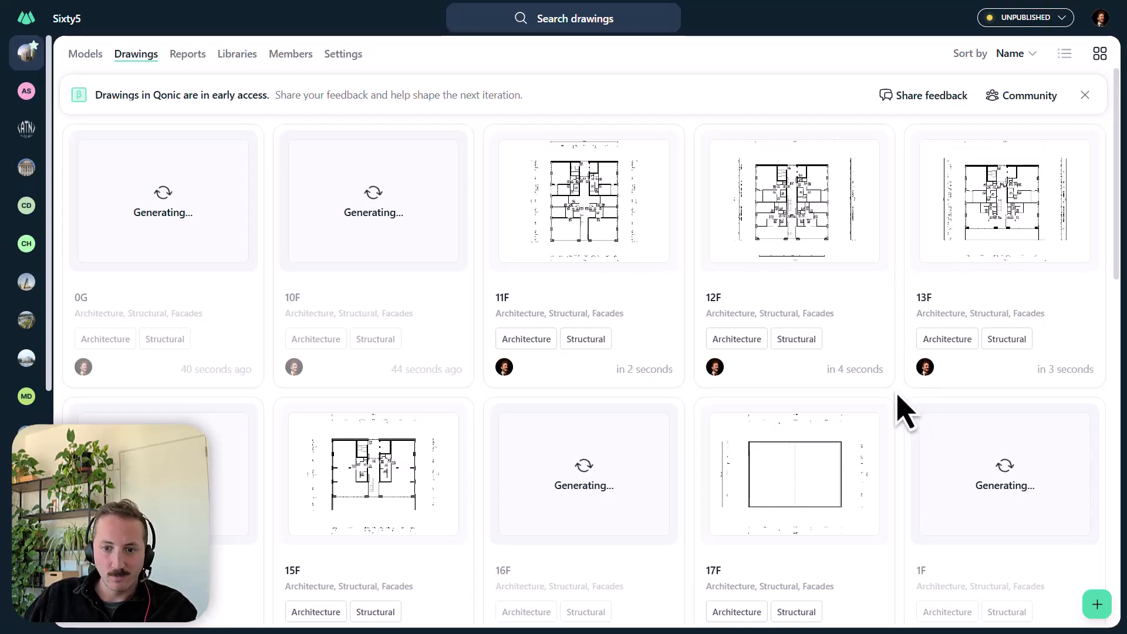
# - Look through the generated drawings and open the 11F floor plan drawing
pyautogui.scroll(-3, 901, 411)
pyautogui.scroll(-3, 901, 411)
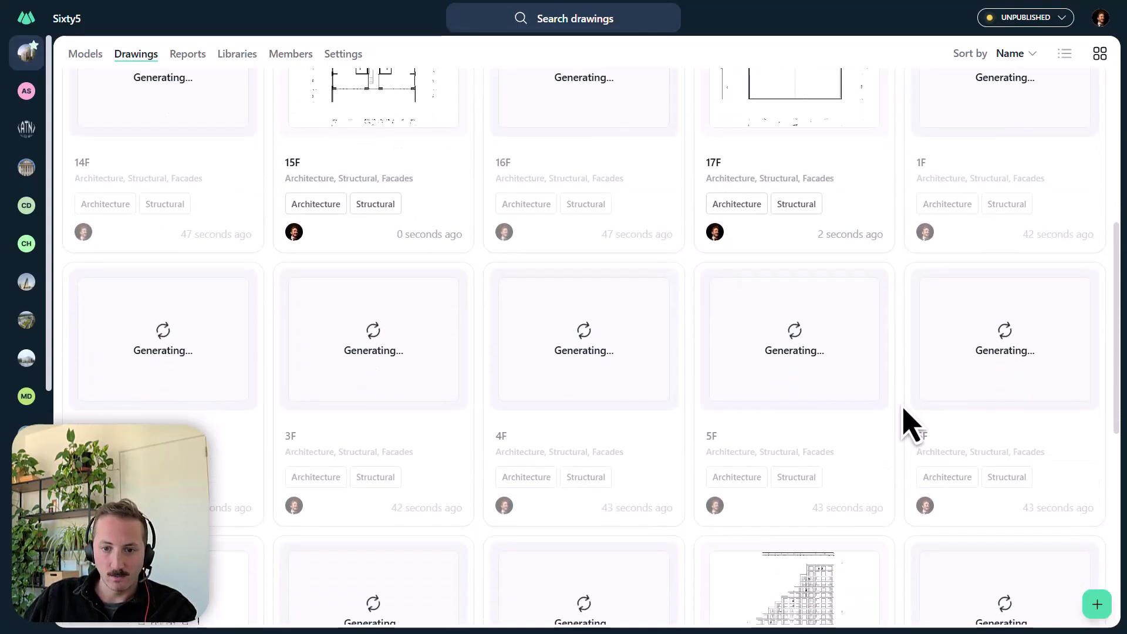
pyautogui.scroll(-3, 904, 424)
pyautogui.scroll(7, 903, 424)
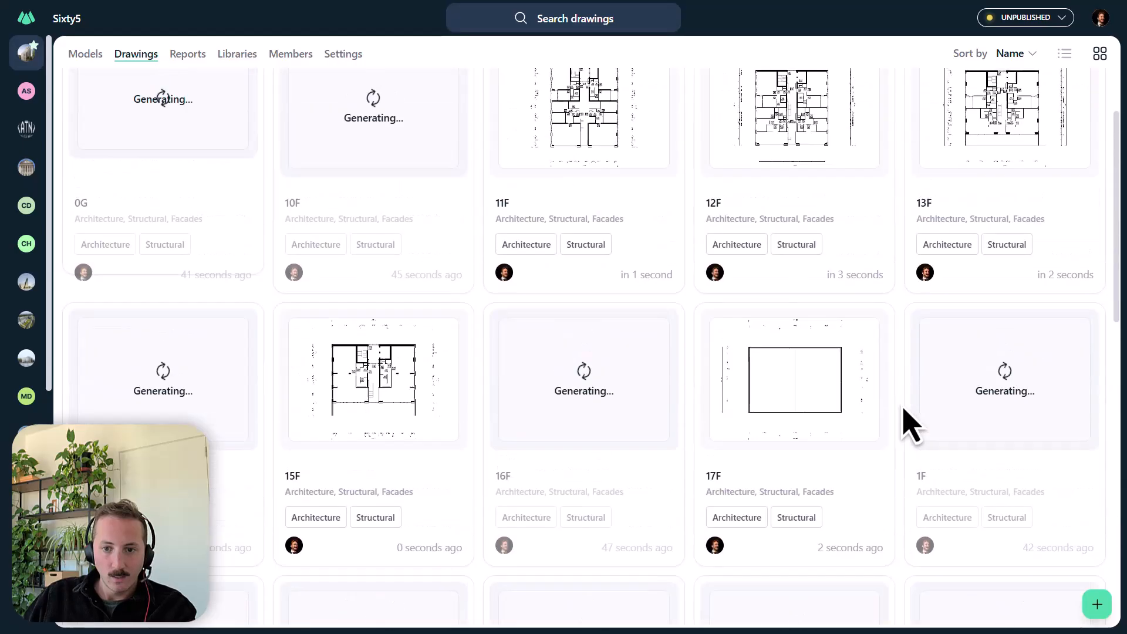
pyautogui.scroll(2, 908, 424)
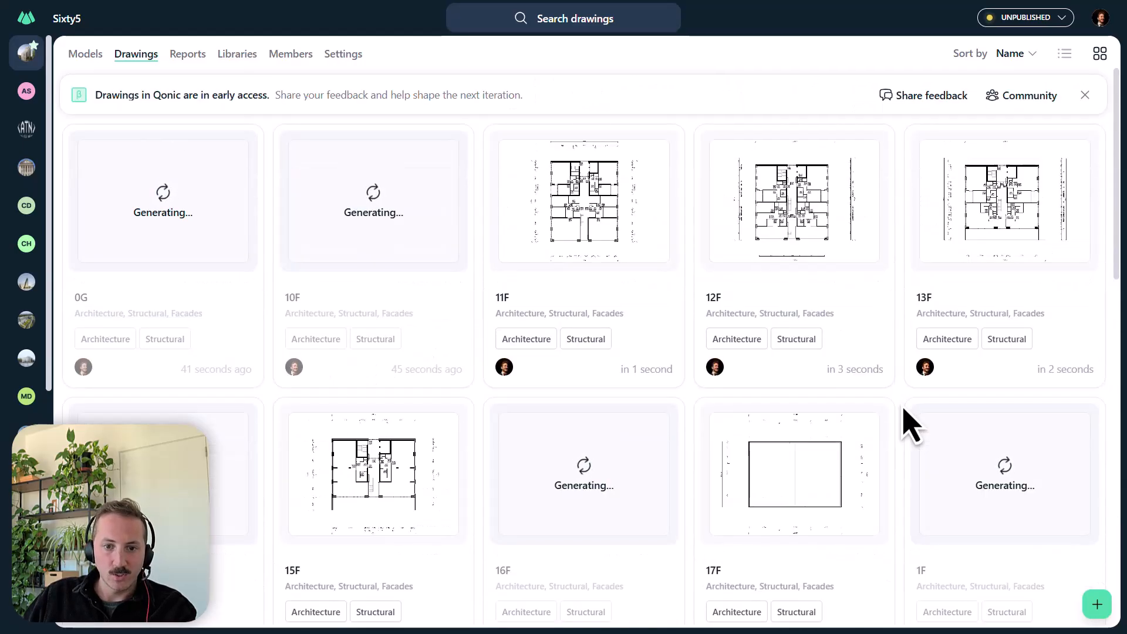
pyautogui.click(586, 221)
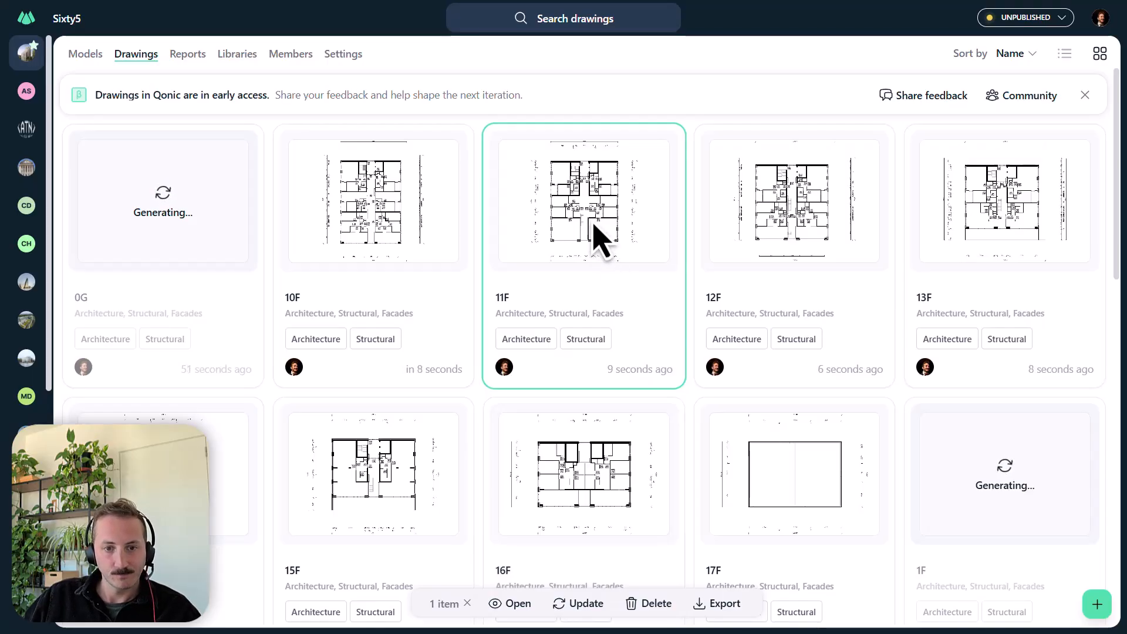
pyautogui.doubleClick(593, 224)
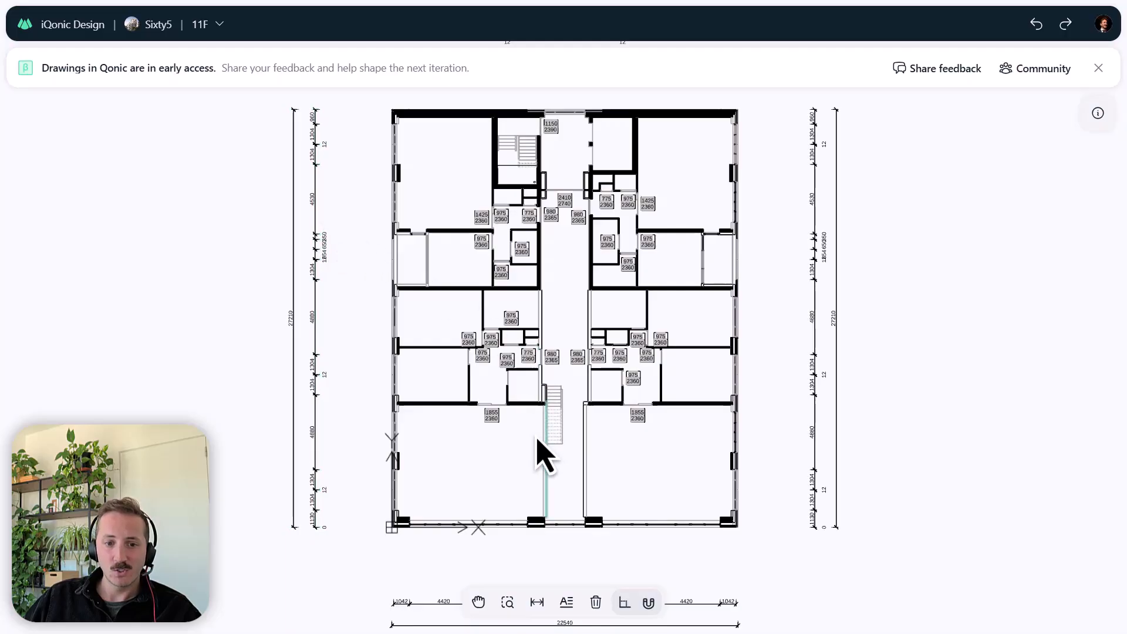
# - Inspect the properties of the 1855 by 2360 interior door to the left of the stair in the 11F drawing
pyautogui.scroll(5, 525, 393)
pyautogui.moveTo(592, 311); pyautogui.dragTo(553, 370, button='middle')
pyautogui.scroll(2, 518, 309)
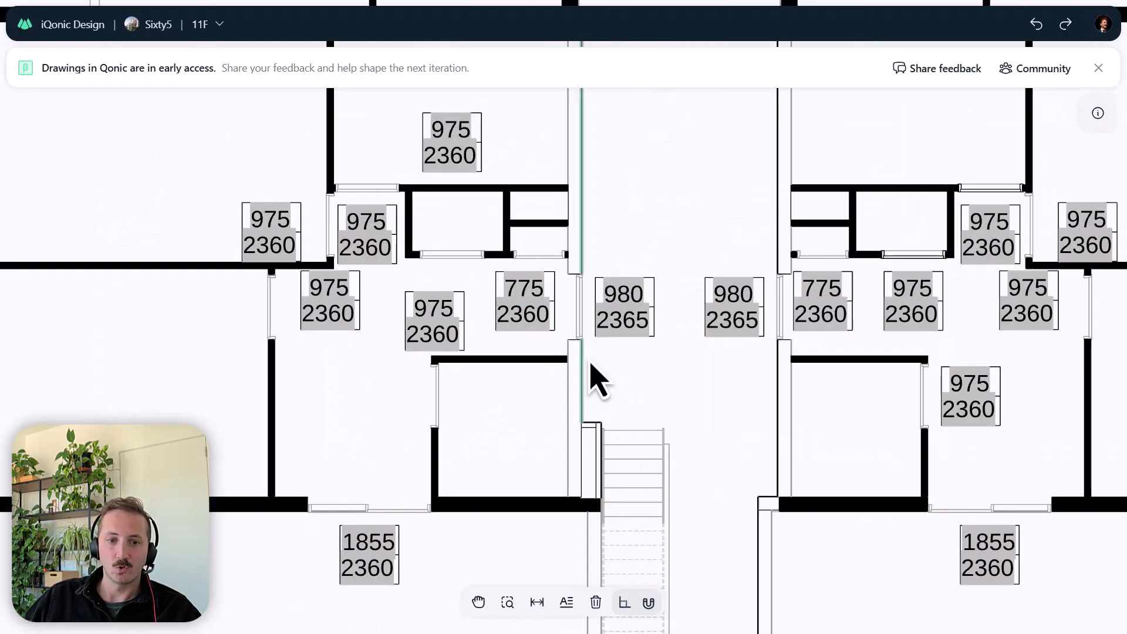
pyautogui.moveTo(449, 487); pyautogui.dragTo(509, 372, button='middle')
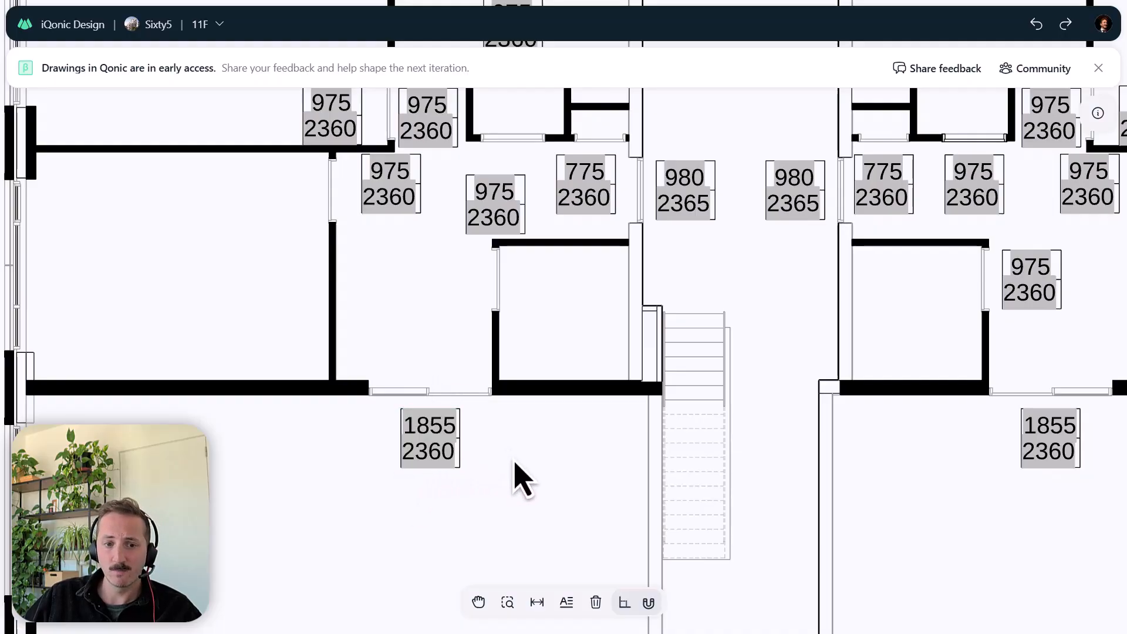
pyautogui.moveTo(516, 473); pyautogui.dragTo(437, 473)
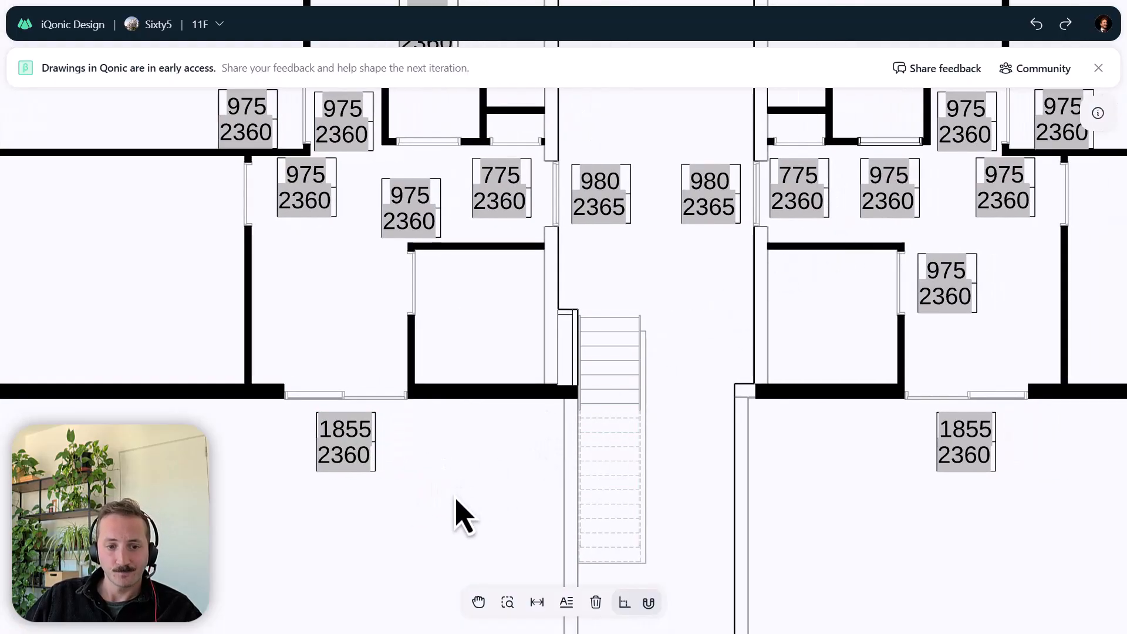
pyautogui.click(322, 402)
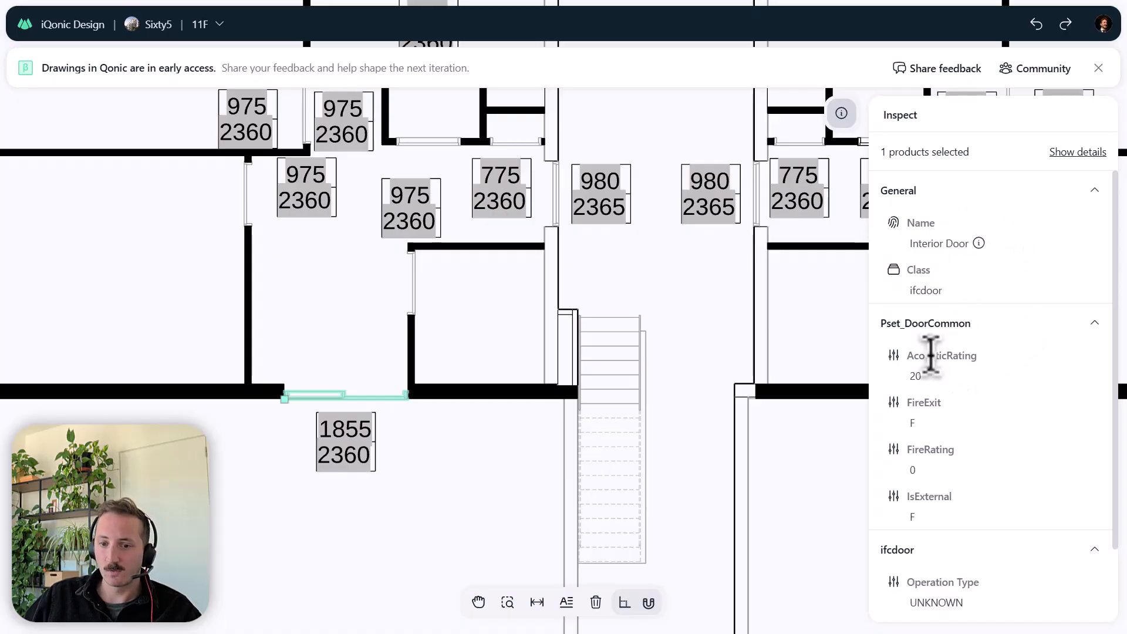
pyautogui.scroll(-2, 970, 523)
pyautogui.scroll(2, 1039, 452)
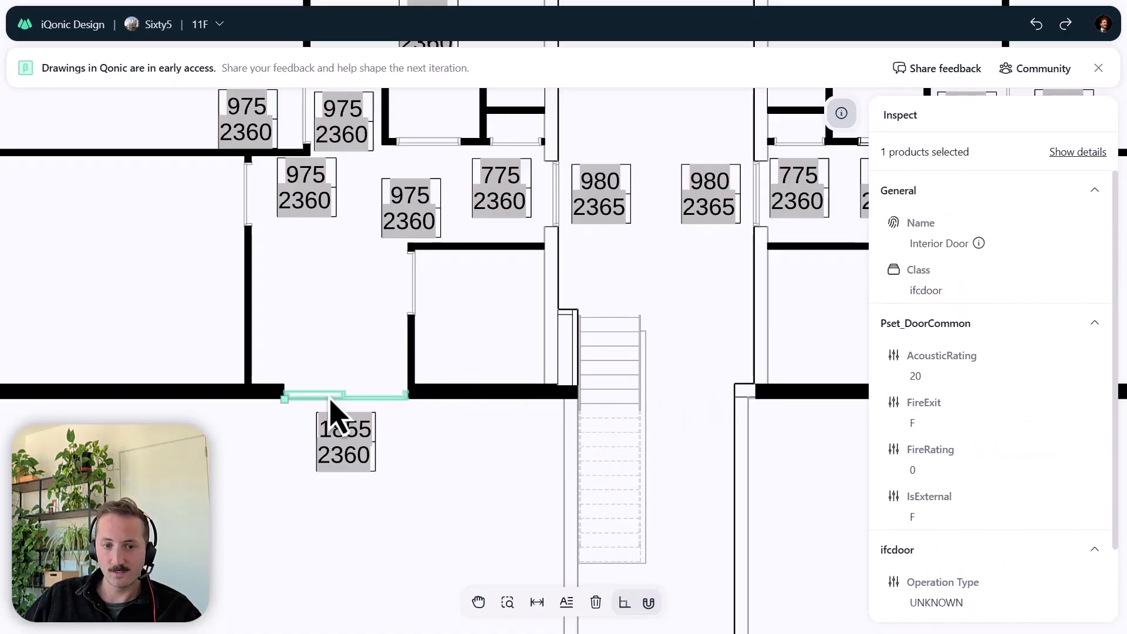
# - Dismiss the early-access notice, close the interior door's properties, and deselect the door
pyautogui.click(1098, 68)
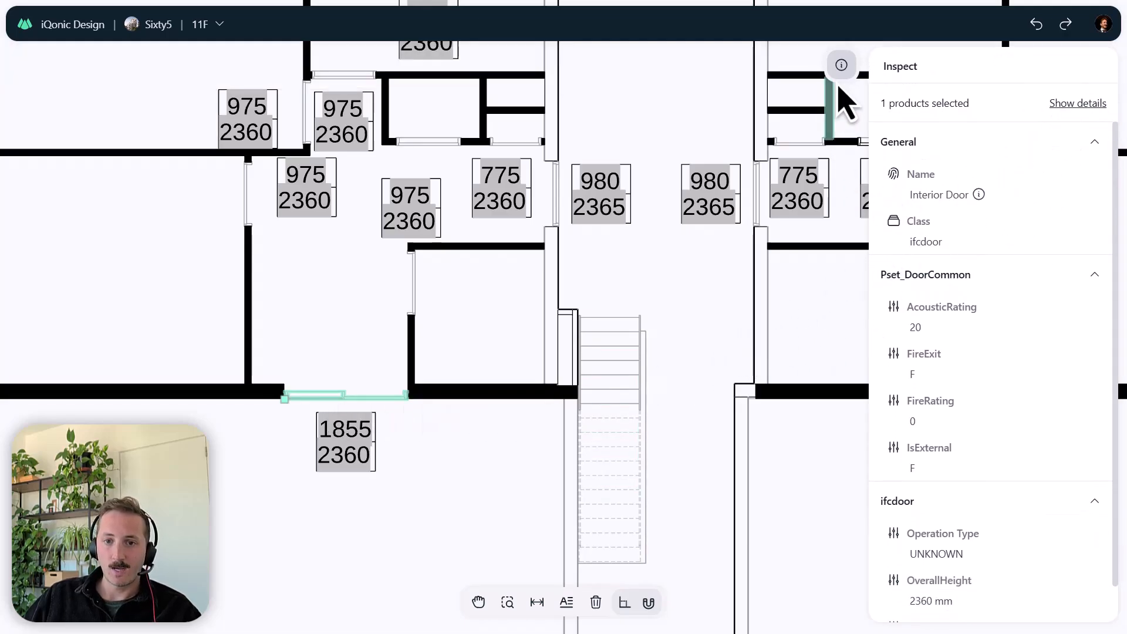
pyautogui.click(841, 66)
pyautogui.scroll(2, 695, 418)
pyautogui.moveTo(696, 418); pyautogui.dragTo(642, 297)
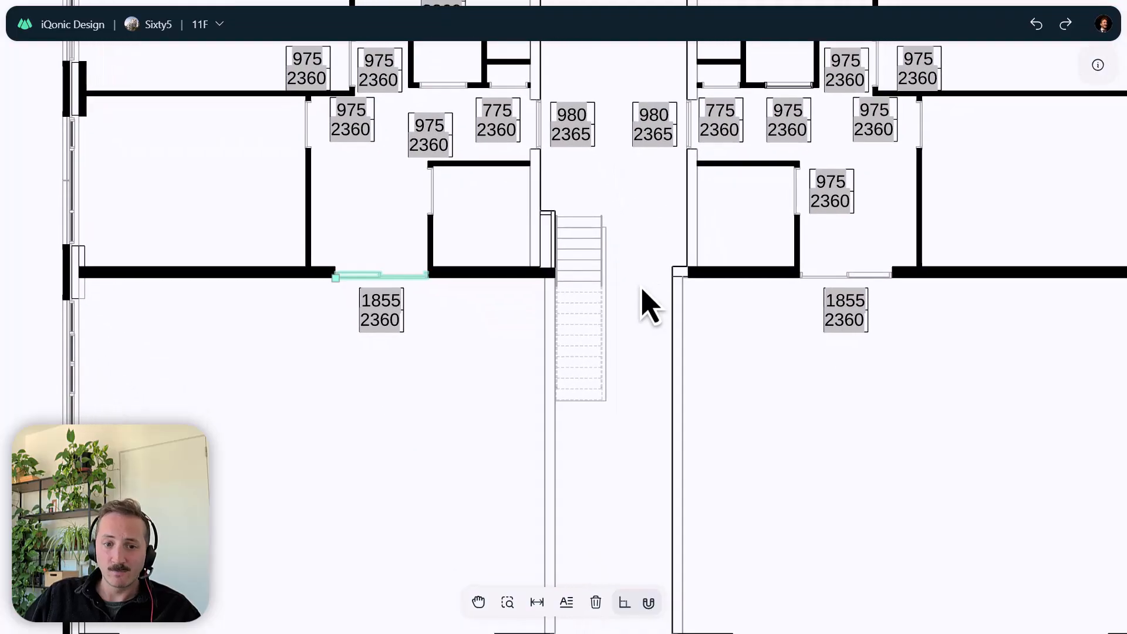
pyautogui.scroll(-3, 659, 393)
pyautogui.scroll(3, 659, 402)
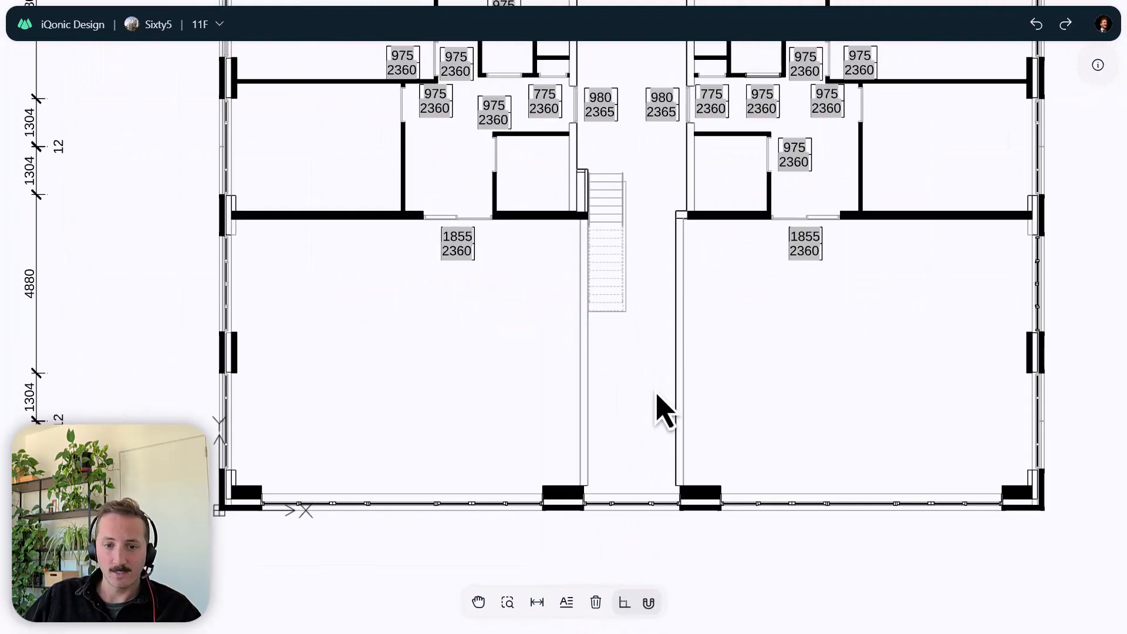
# - Dimension the corridor's width between its two inner wall faces at the facade end below the stair, with the dimension line inside the corridor
pyautogui.click(536, 602)
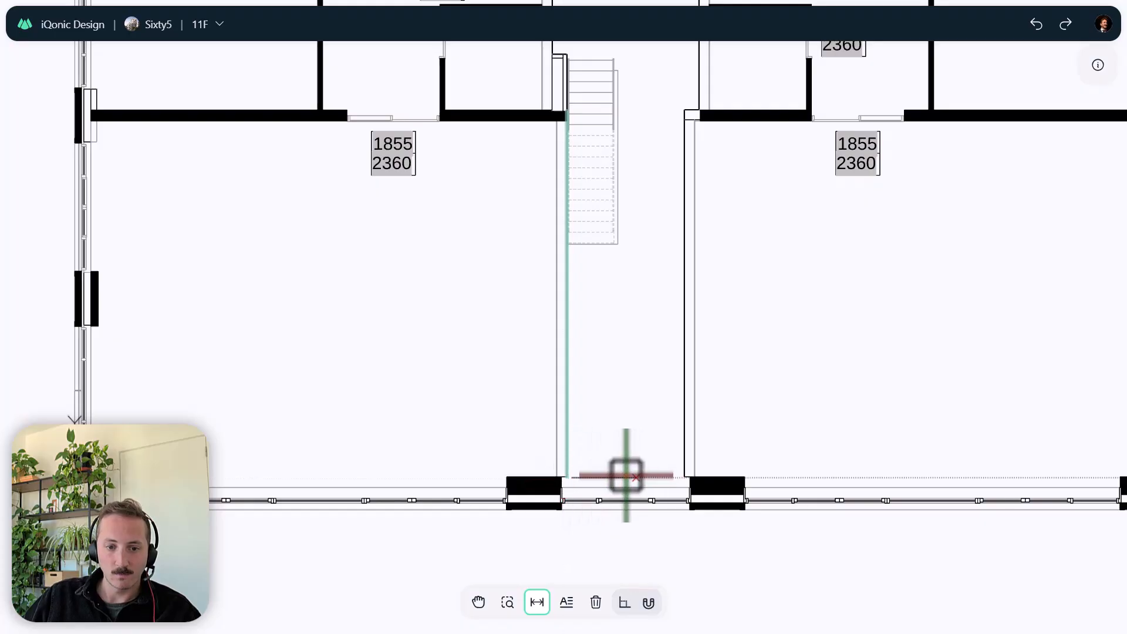
pyautogui.press('Escape')
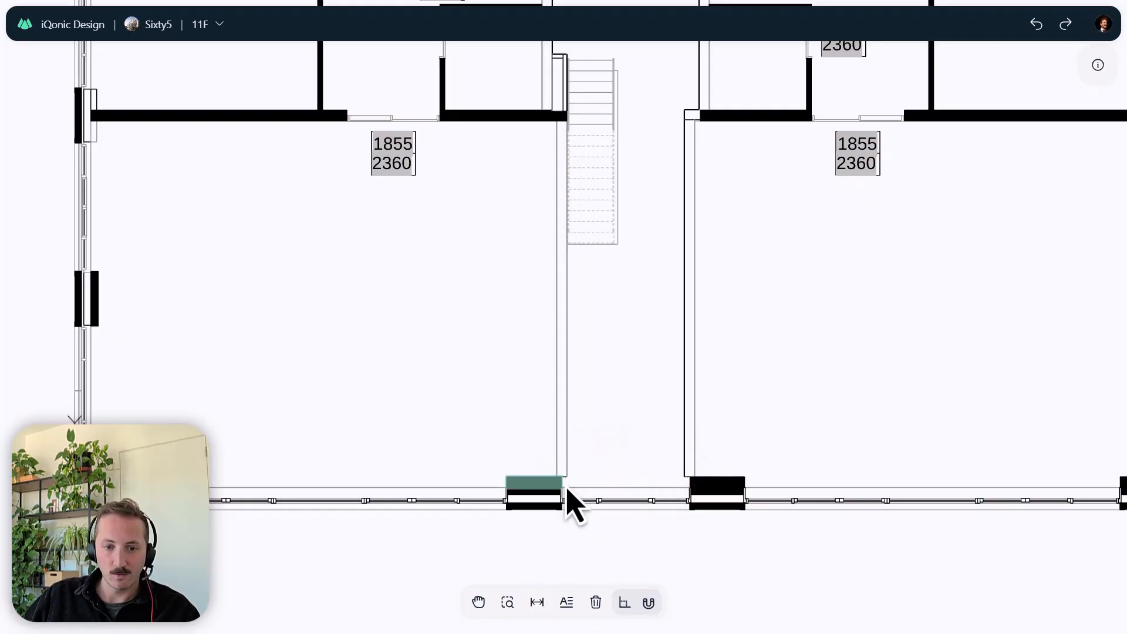
pyautogui.click(537, 603)
pyautogui.scroll(4, 566, 478)
pyautogui.click(568, 470)
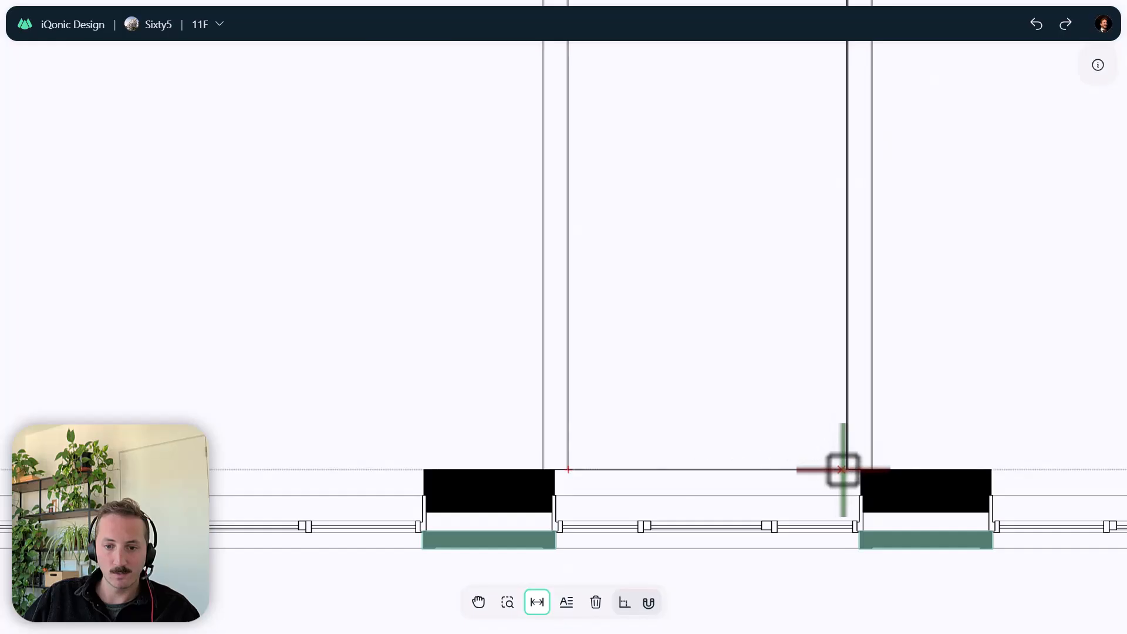
pyautogui.click(845, 470)
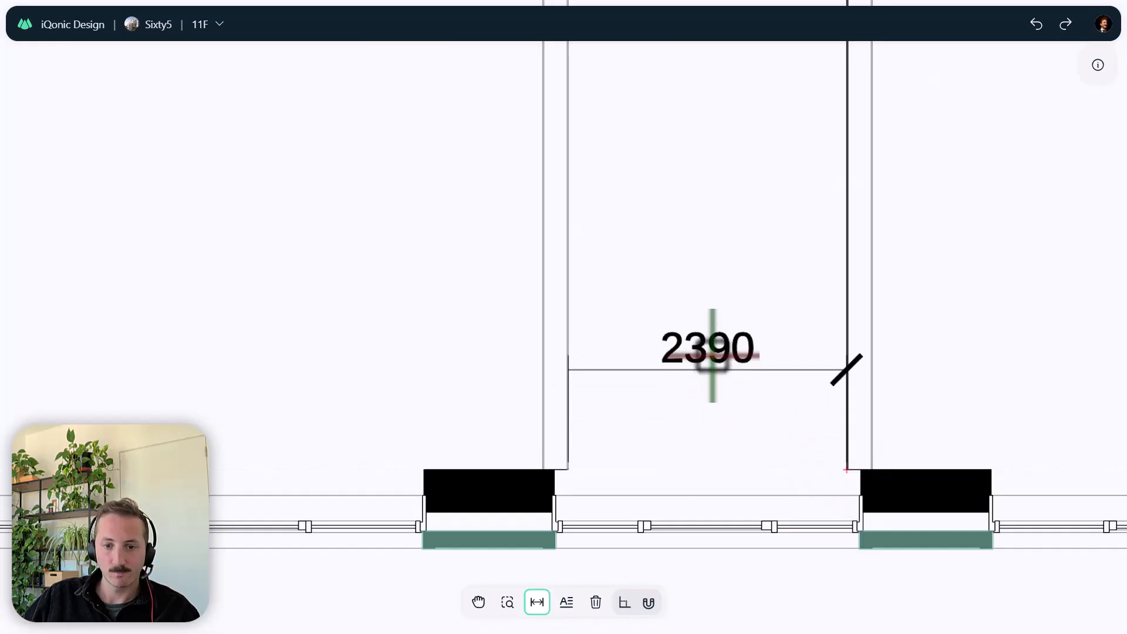
pyautogui.click(710, 355)
pyautogui.scroll(-6, 717, 465)
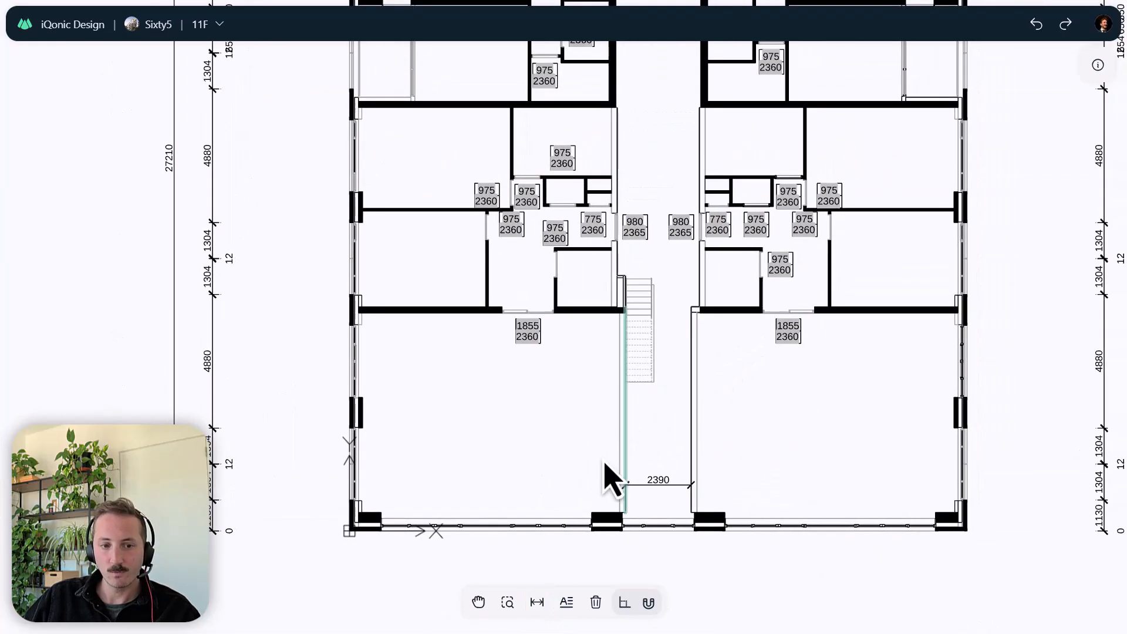
pyautogui.scroll(-4, 681, 433)
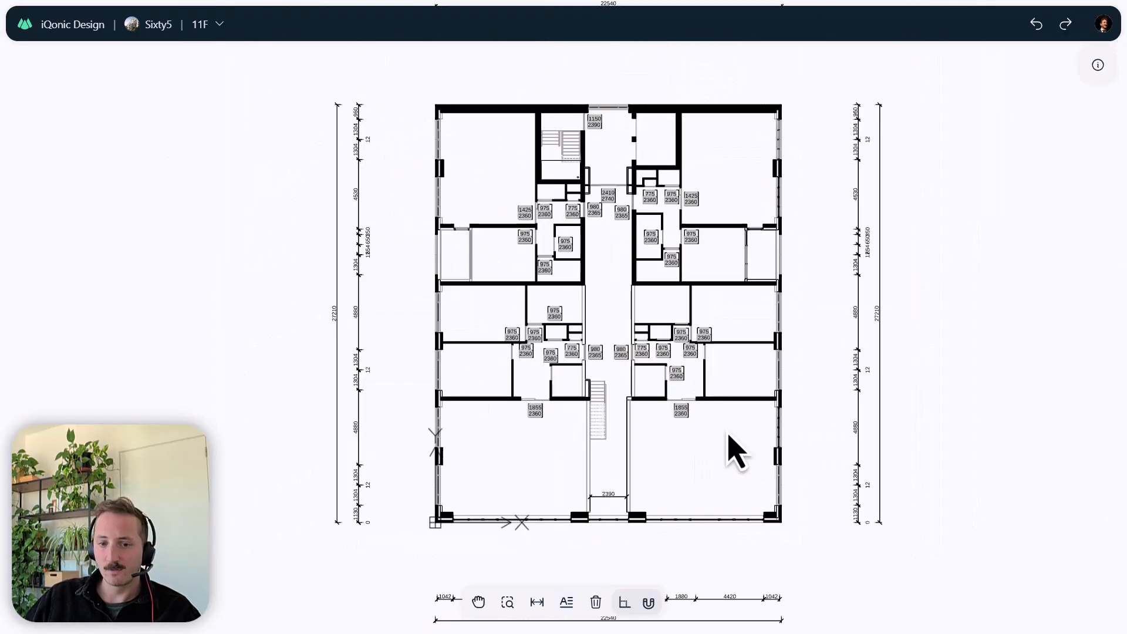
# - Inspect the properties and product details of the stair in the corridor of the 11F drawing, and close the inspection
pyautogui.click(599, 391)
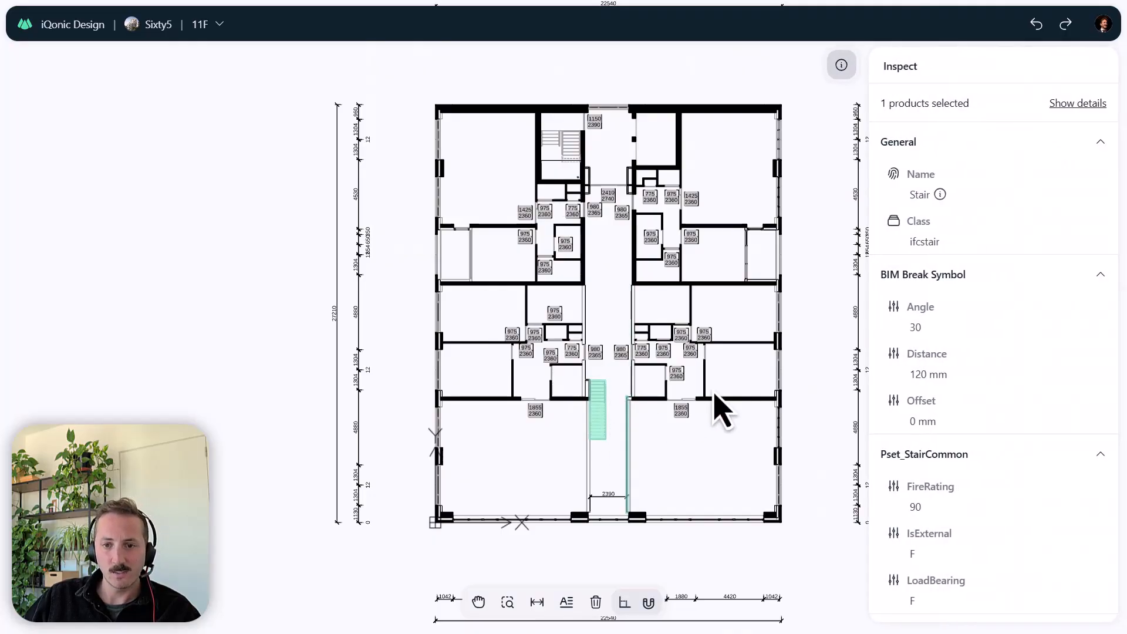
pyautogui.click(1095, 104)
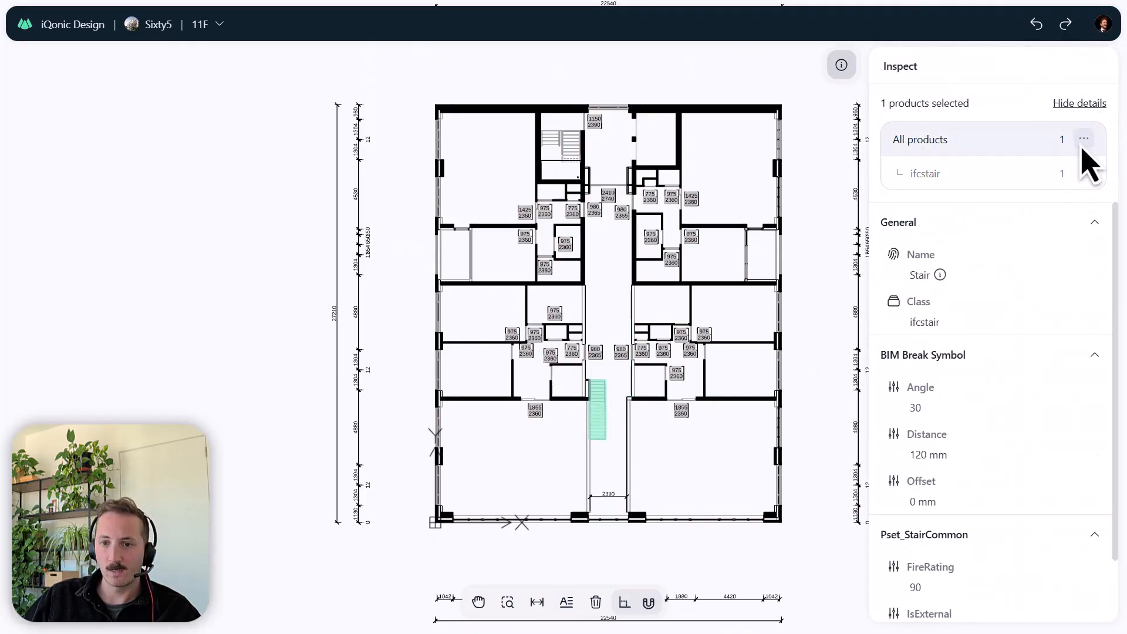
pyautogui.moveTo(1046, 172)
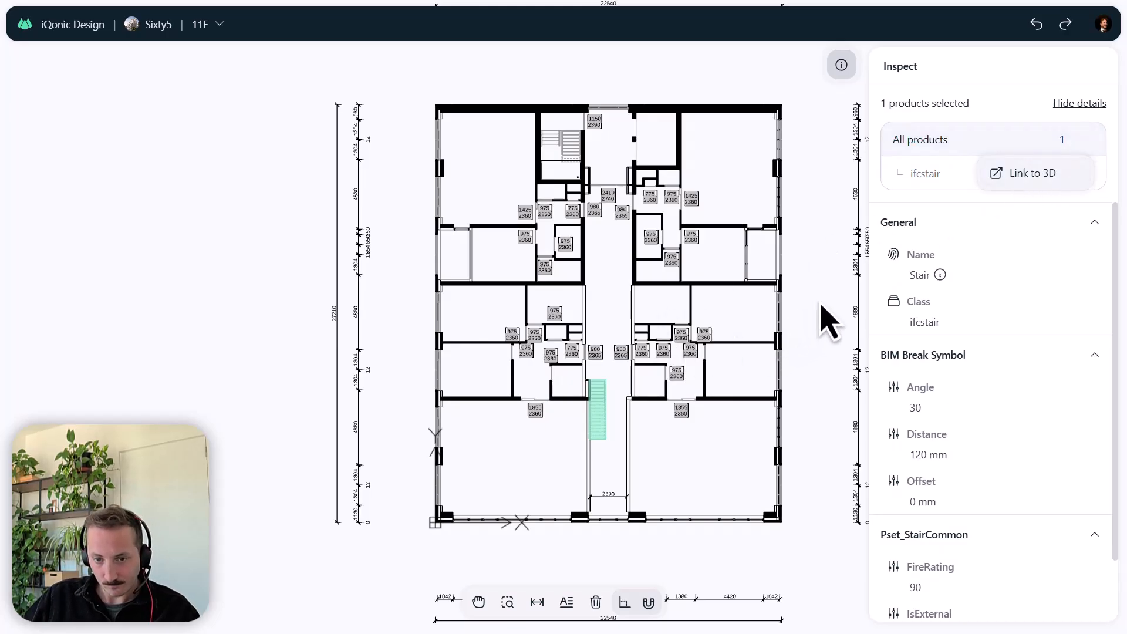
pyautogui.click(843, 69)
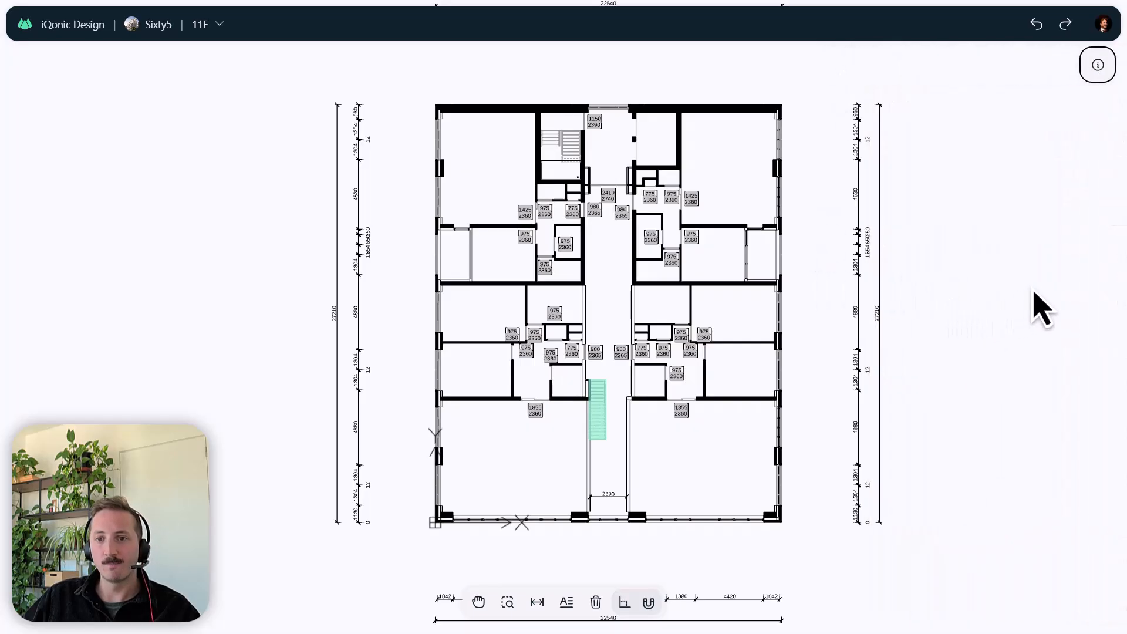
pyautogui.moveTo(1030, 285); pyautogui.dragTo(1067, 424)
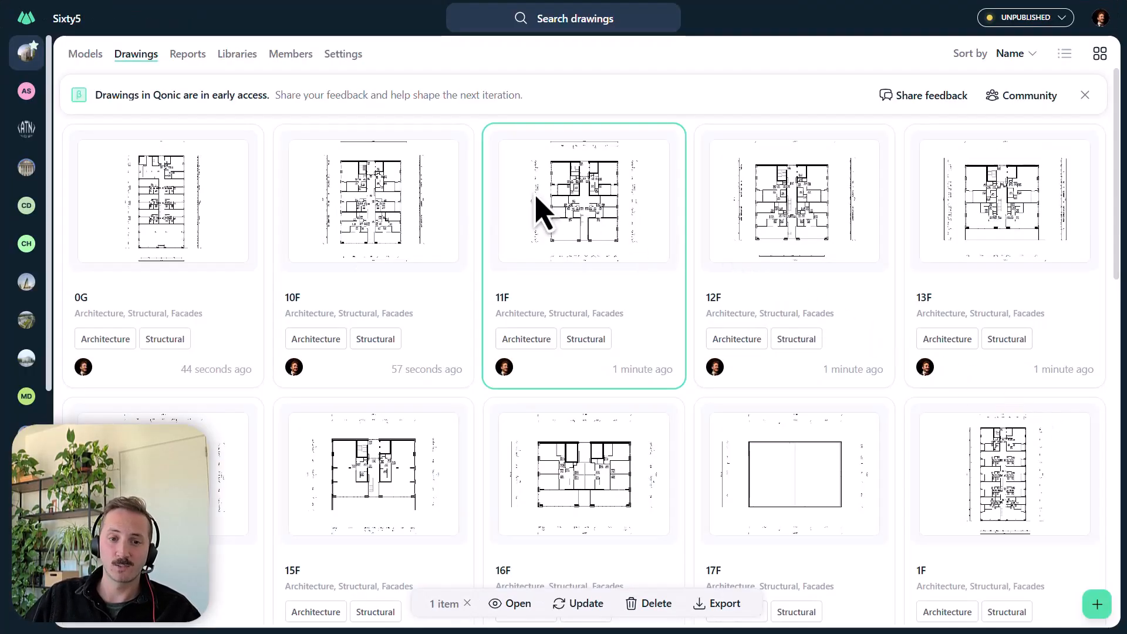
# - Check the actions available for the 11F drawing, dismiss them without choosing one, and look through the Sixty5 drawings
pyautogui.rightClick(534, 204)
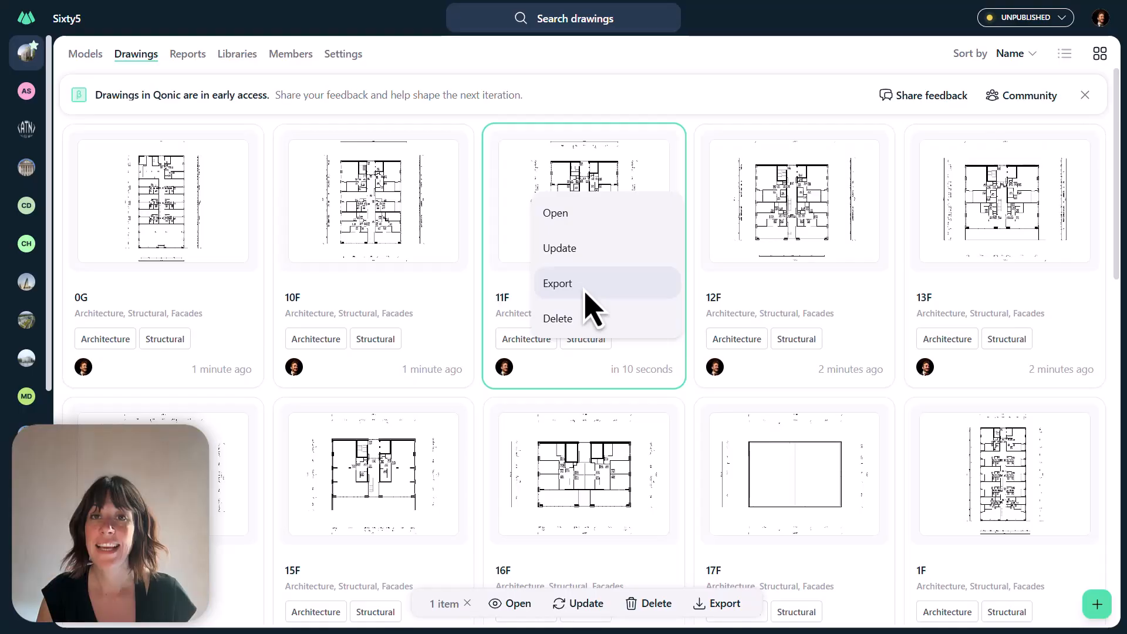
pyautogui.click(746, 62)
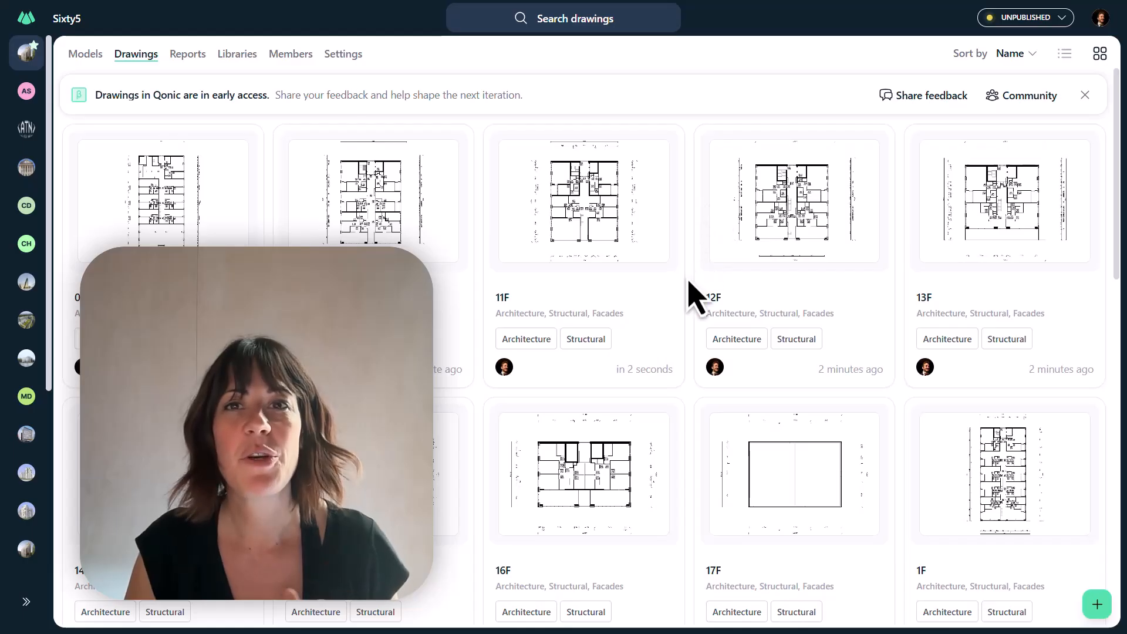
pyautogui.scroll(-10, 692, 297)
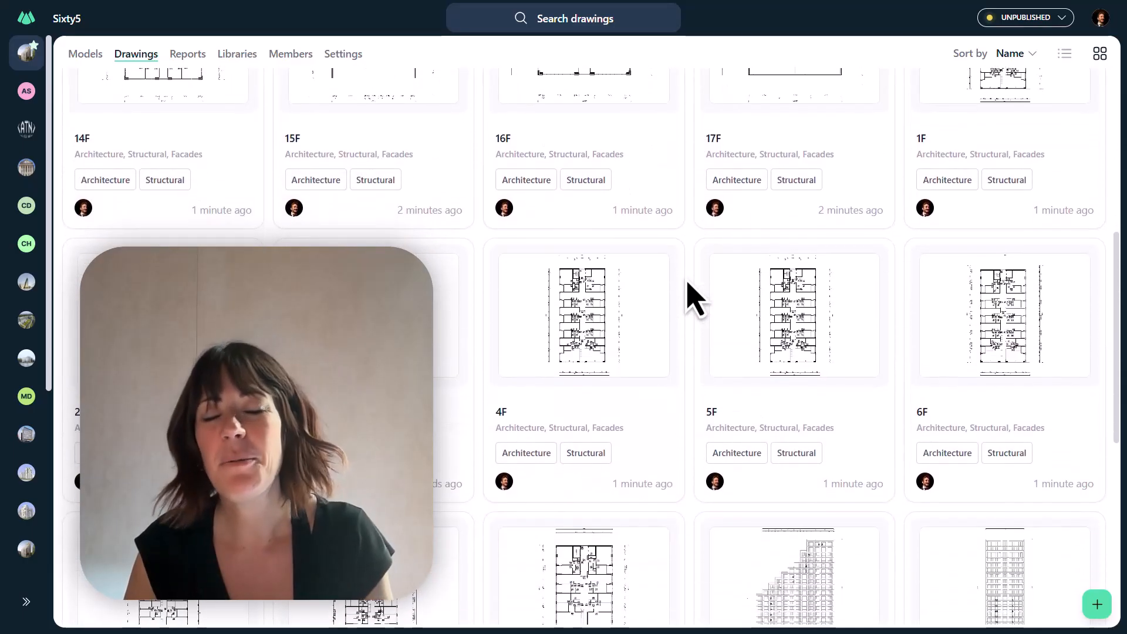
pyautogui.scroll(-4, 692, 296)
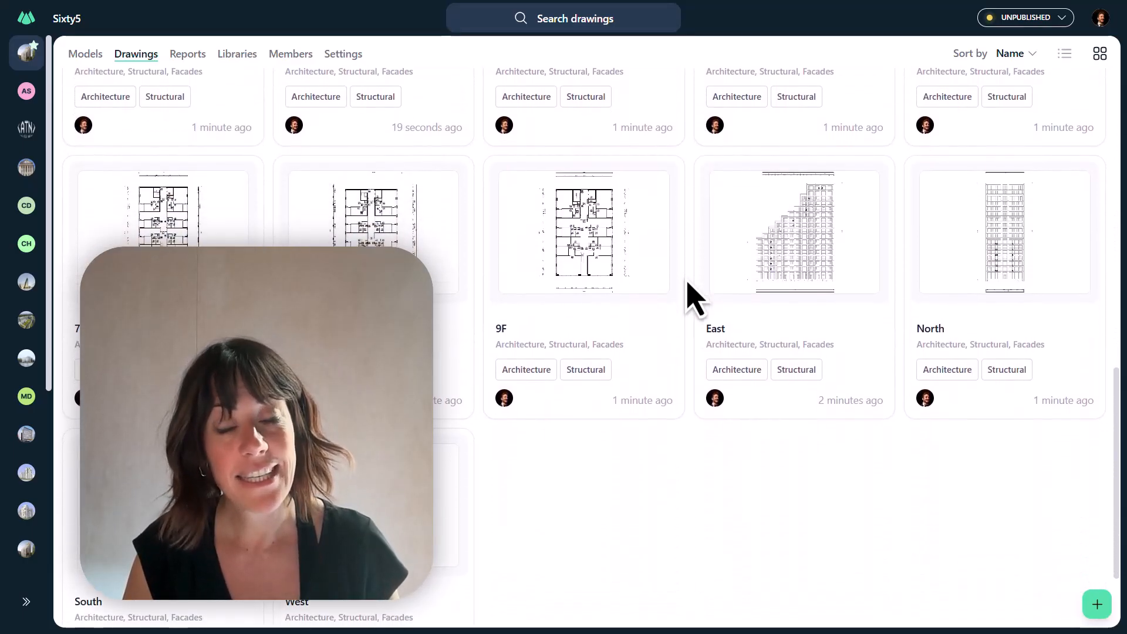
pyautogui.scroll(14, 692, 296)
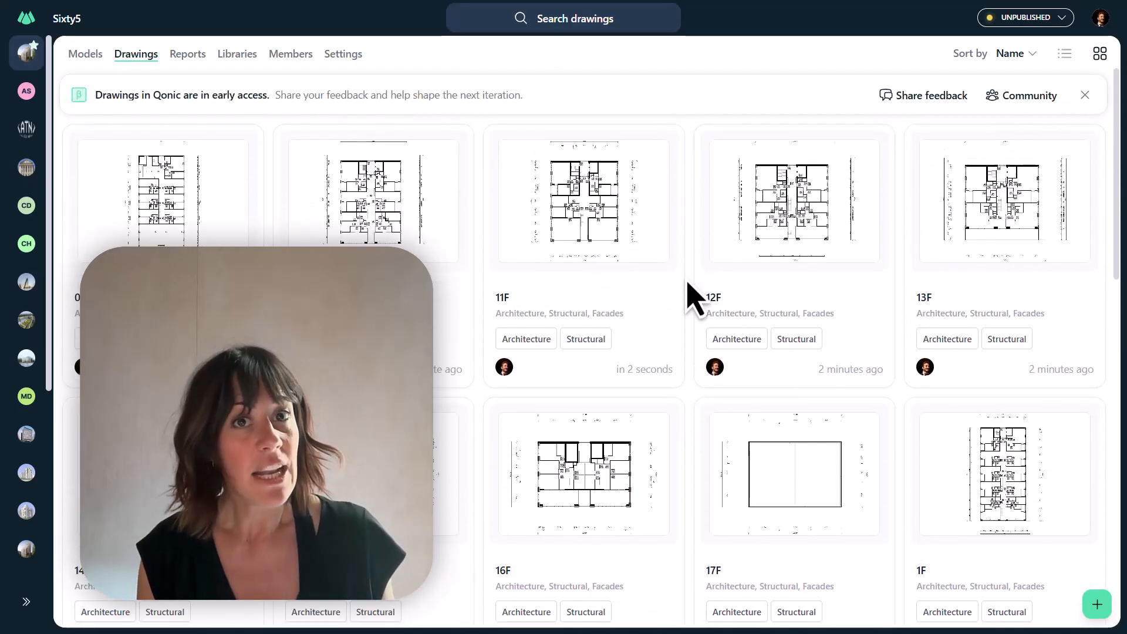